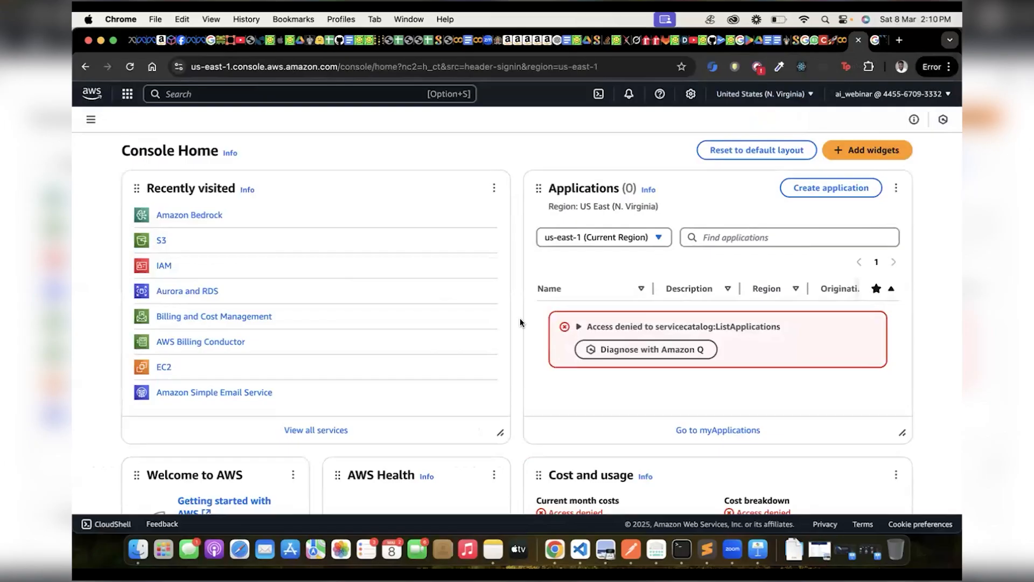
Open the IAM service, review its dashboard resources, and go to the list of IAM users.
{"action": "left_click", "coordinate": [163, 266]}
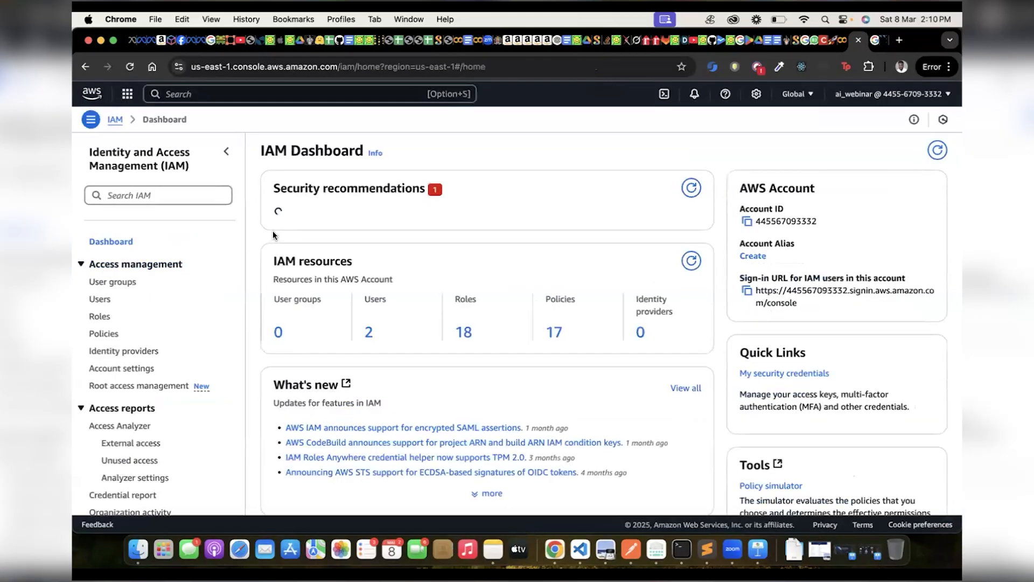
{"action": "scroll", "coordinate": [270, 243], "scroll_direction": "down", "scroll_amount": 4}
{"action": "scroll", "coordinate": [266, 256], "scroll_direction": "down", "scroll_amount": 1}
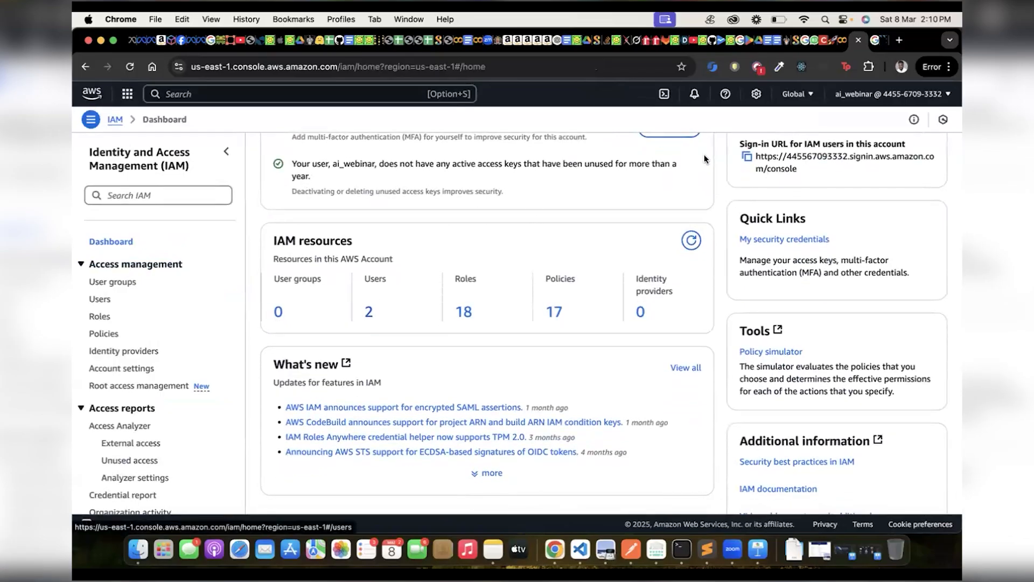
{"action": "left_click", "coordinate": [861, 95]}
{"action": "left_click", "coordinate": [861, 97]}
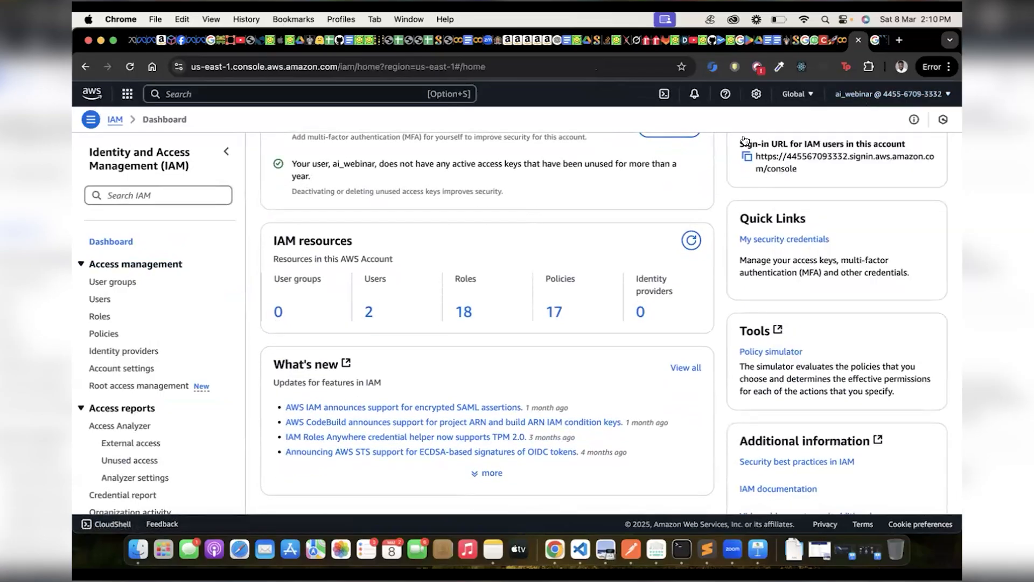
{"action": "left_click", "coordinate": [885, 96]}
{"action": "left_click", "coordinate": [885, 96]}
{"action": "scroll", "coordinate": [497, 285], "scroll_direction": "up", "scroll_amount": 3}
{"action": "scroll", "coordinate": [496, 285], "scroll_direction": "down", "scroll_amount": 3}
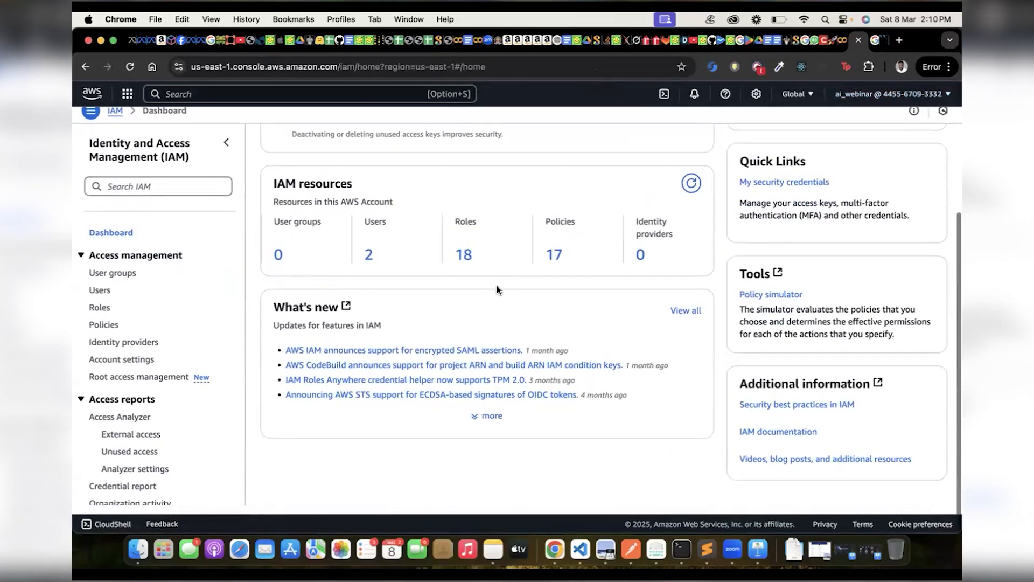
{"action": "scroll", "coordinate": [497, 283], "scroll_direction": "up", "scroll_amount": 3}
{"action": "scroll", "coordinate": [450, 338], "scroll_direction": "down", "scroll_amount": 1}
{"action": "left_click", "coordinate": [369, 391]}
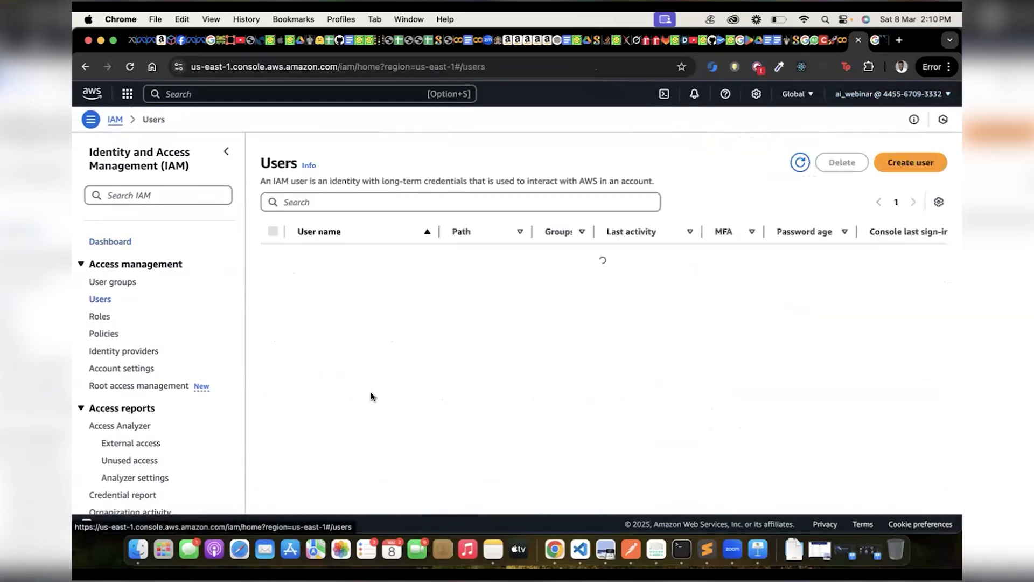
Start creating an IAM user with AWS Management Console access, and return to the users list without finishing.
{"action": "left_click", "coordinate": [902, 165]}
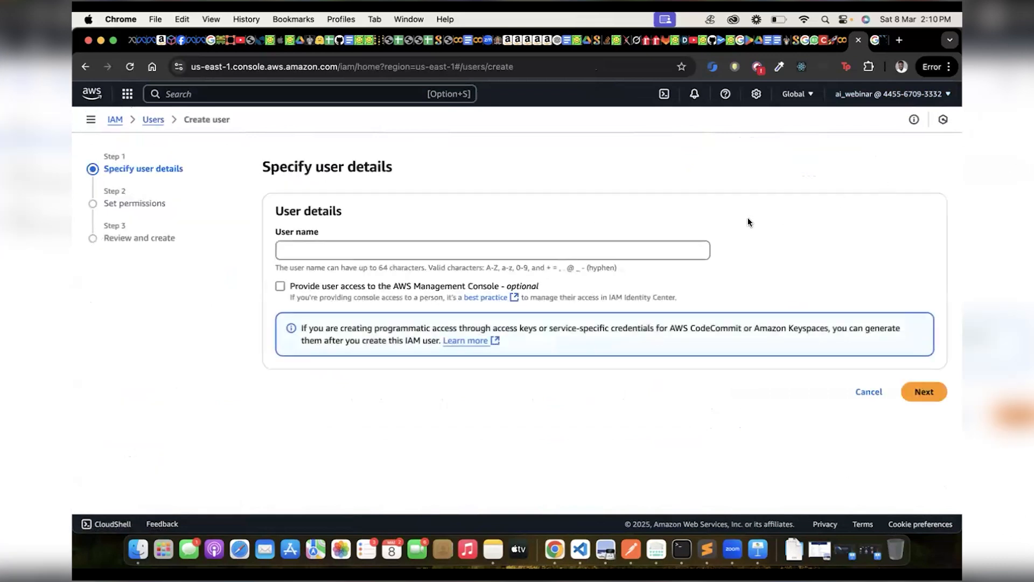
{"action": "left_click", "coordinate": [375, 247]}
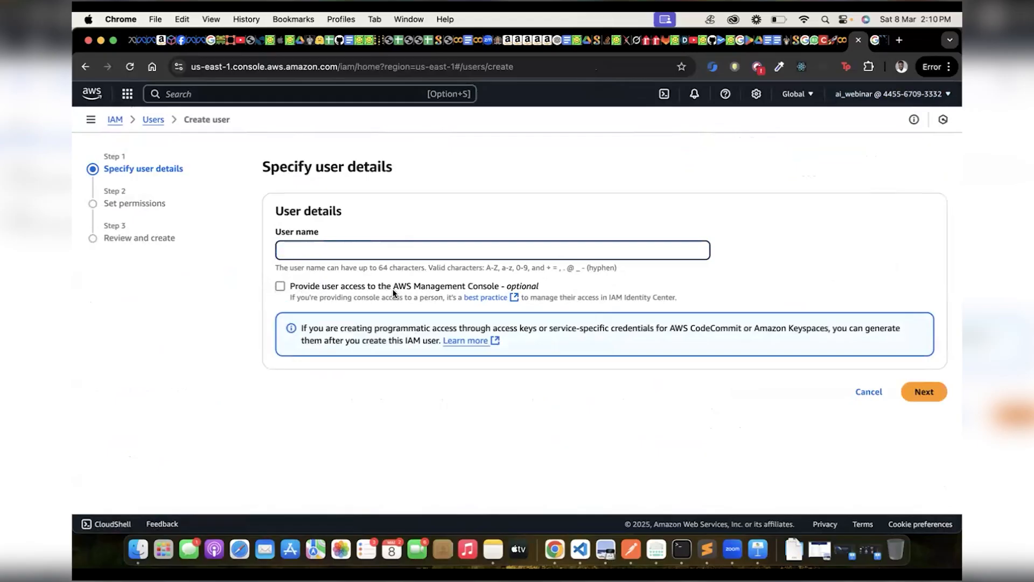
{"action": "left_click", "coordinate": [281, 286]}
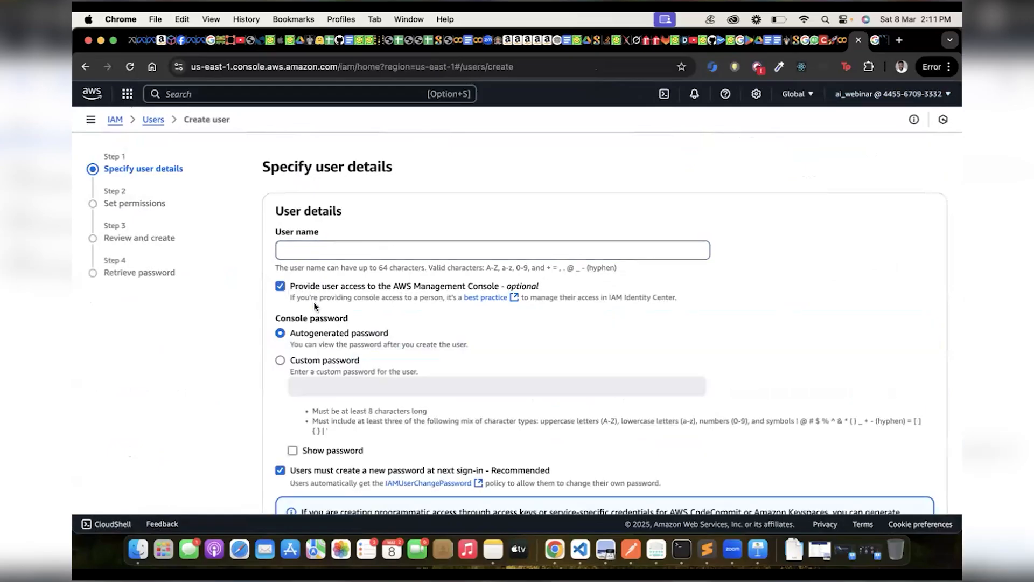
{"action": "scroll", "coordinate": [340, 334], "scroll_direction": "down", "scroll_amount": 2}
{"action": "scroll", "coordinate": [341, 334], "scroll_direction": "up", "scroll_amount": 2}
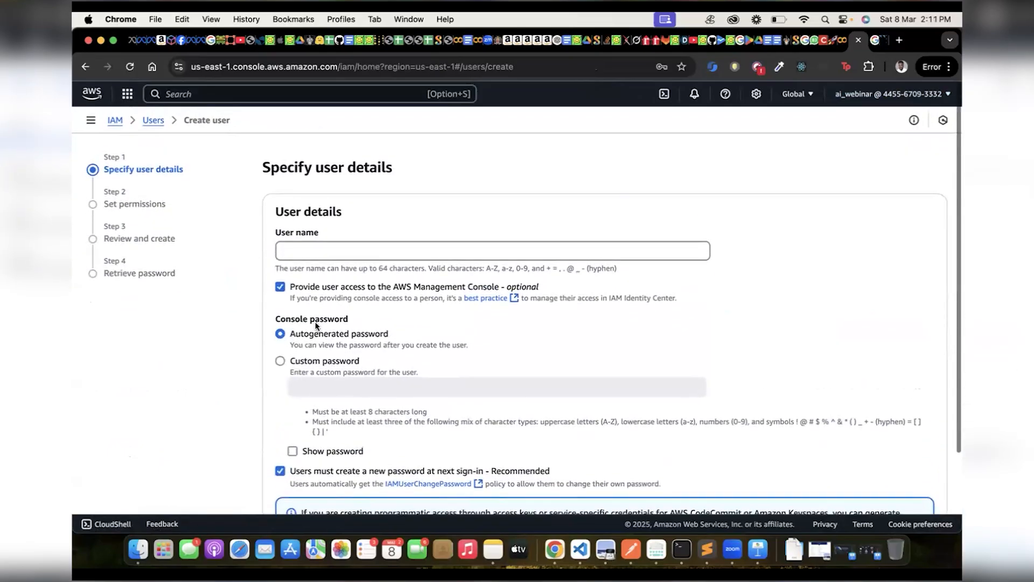
{"action": "left_click", "coordinate": [153, 120]}
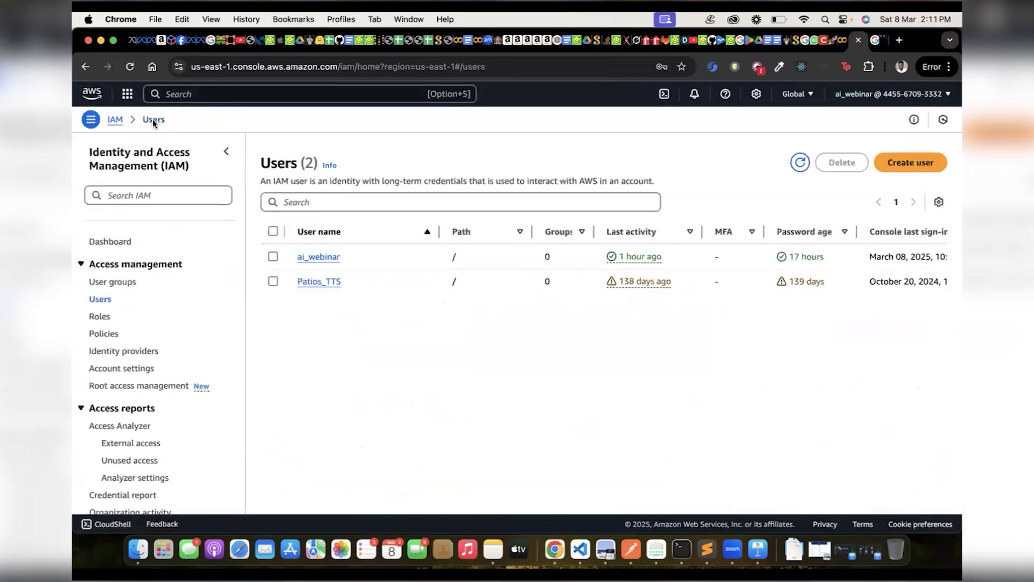
Open the ai_webinar user's details and review its attached permissions policies.
{"action": "left_click", "coordinate": [312, 258]}
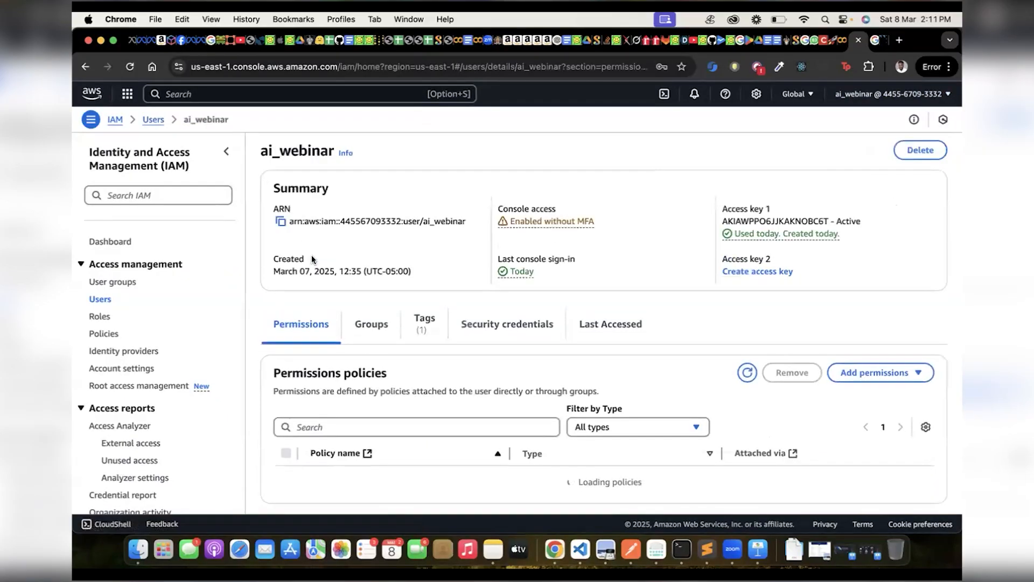
{"action": "scroll", "coordinate": [425, 293], "scroll_direction": "down", "scroll_amount": 4}
{"action": "scroll", "coordinate": [437, 289], "scroll_direction": "up", "scroll_amount": 3}
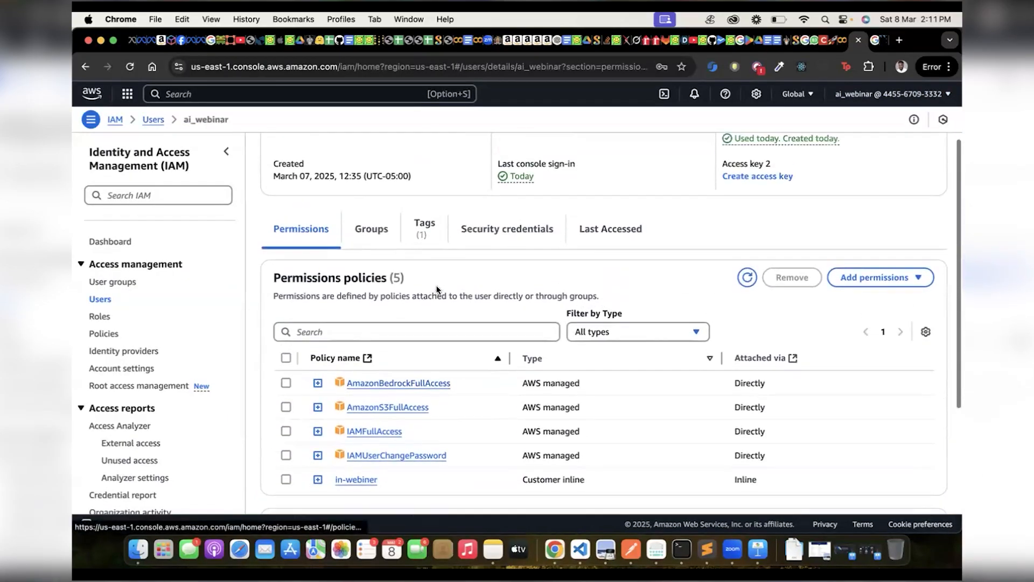
Examine the ai_webinar user's security credentials, including console sign-in, multi-factor authentication and access keys.
{"action": "left_click", "coordinate": [516, 265]}
{"action": "scroll", "coordinate": [514, 265], "scroll_direction": "down", "scroll_amount": 8}
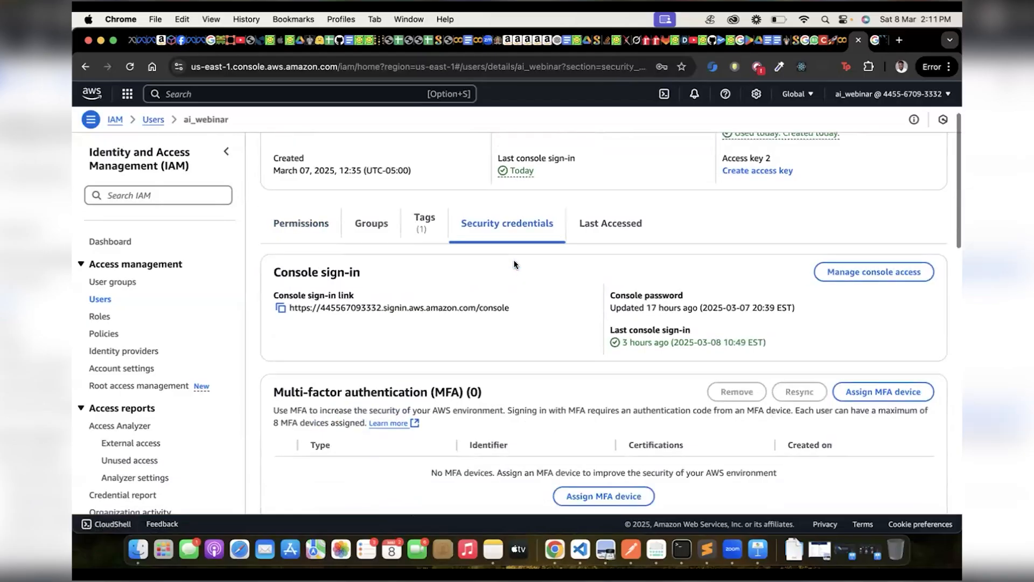
{"action": "scroll", "coordinate": [515, 264], "scroll_direction": "up", "scroll_amount": 2}
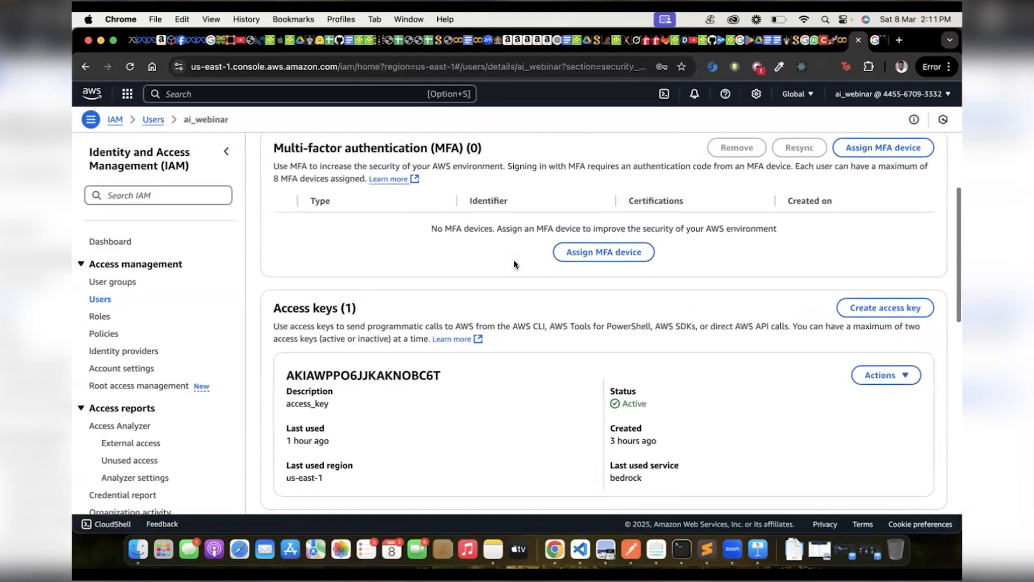
{"action": "scroll", "coordinate": [360, 370], "scroll_direction": "down", "scroll_amount": 3}
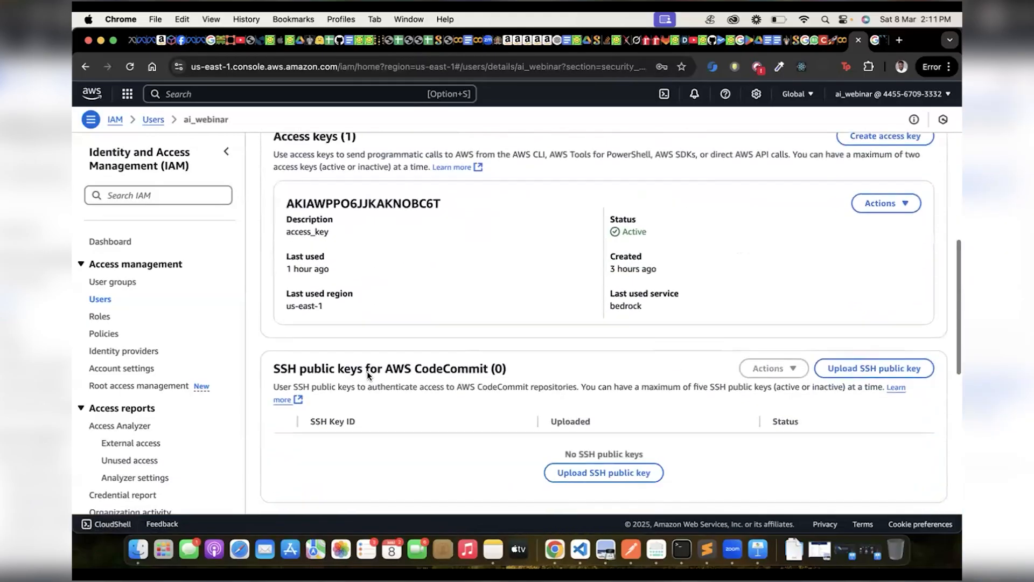
{"action": "scroll", "coordinate": [367, 371], "scroll_direction": "up", "scroll_amount": 3}
{"action": "scroll", "coordinate": [367, 373], "scroll_direction": "down", "scroll_amount": 3}
{"action": "scroll", "coordinate": [376, 371], "scroll_direction": "up", "scroll_amount": 1}
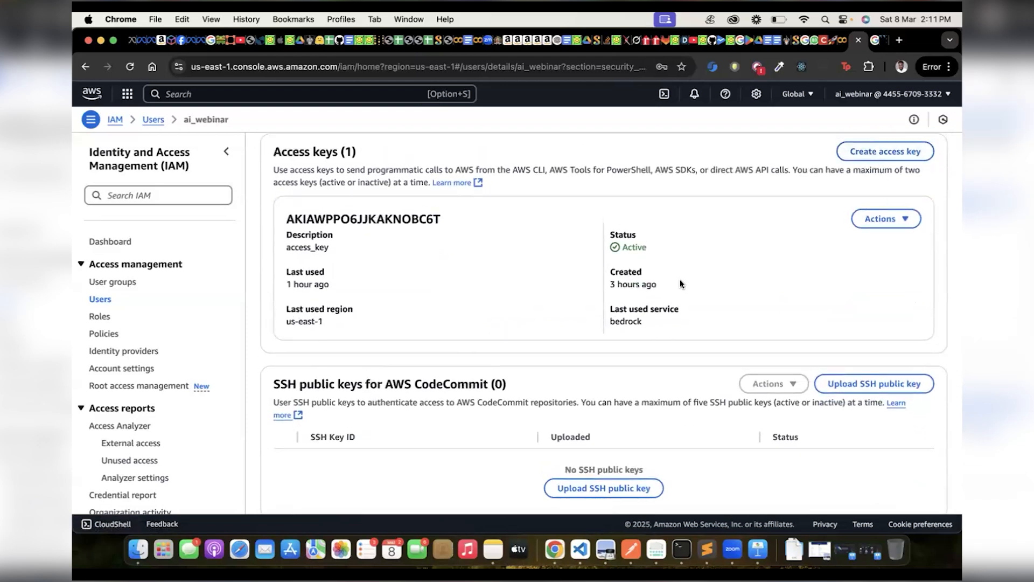
{"action": "scroll", "coordinate": [680, 280], "scroll_direction": "up", "scroll_amount": 1}
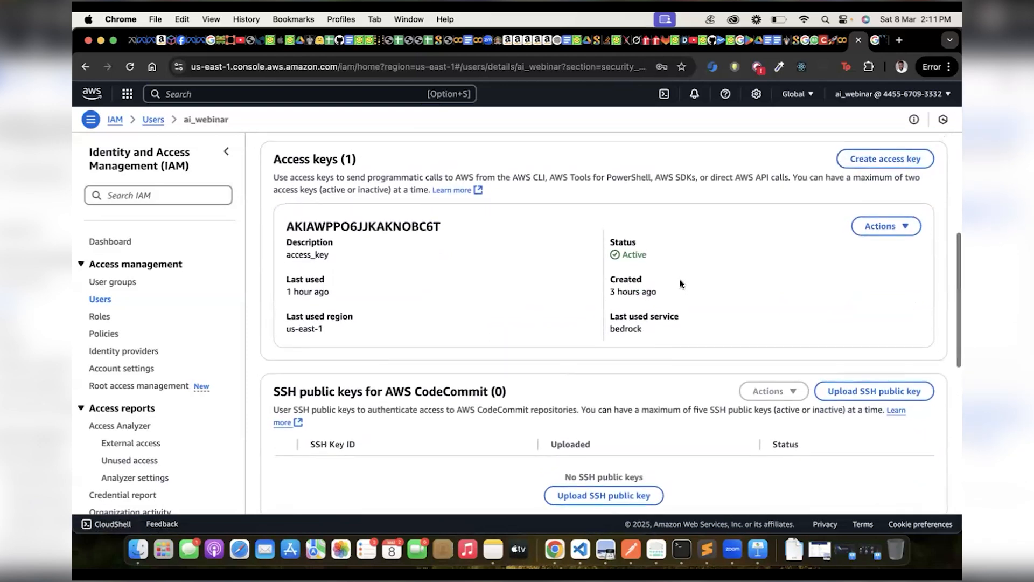
{"action": "scroll", "coordinate": [680, 279], "scroll_direction": "up", "scroll_amount": 5}
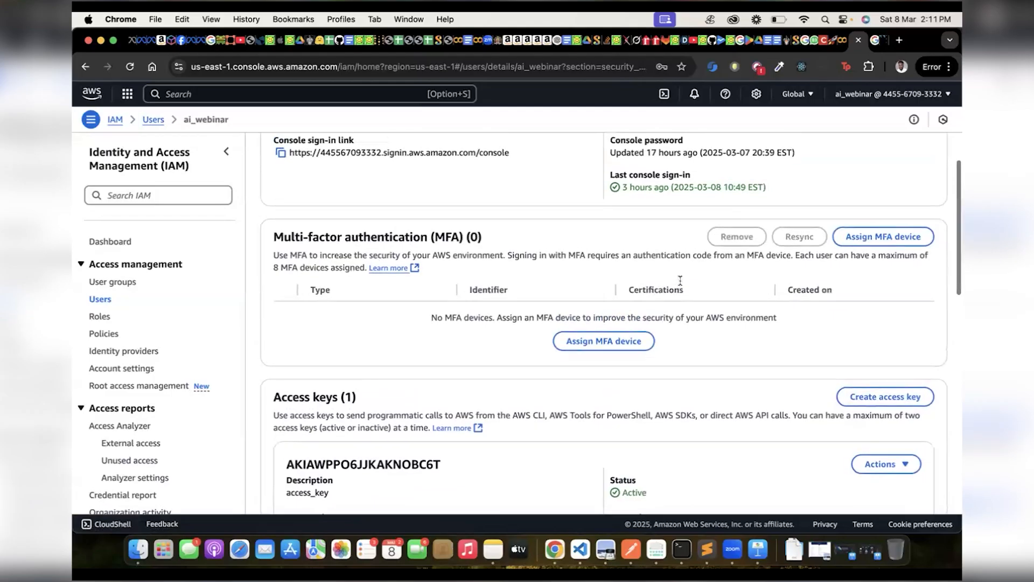
{"action": "scroll", "coordinate": [679, 281], "scroll_direction": "up", "scroll_amount": 1}
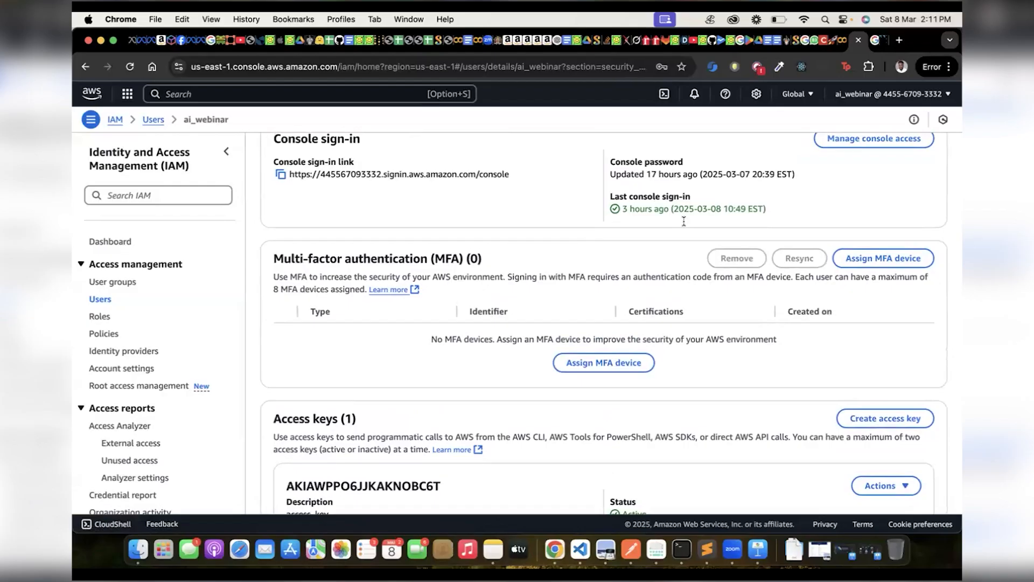
{"action": "scroll", "coordinate": [591, 239], "scroll_direction": "up", "scroll_amount": 5}
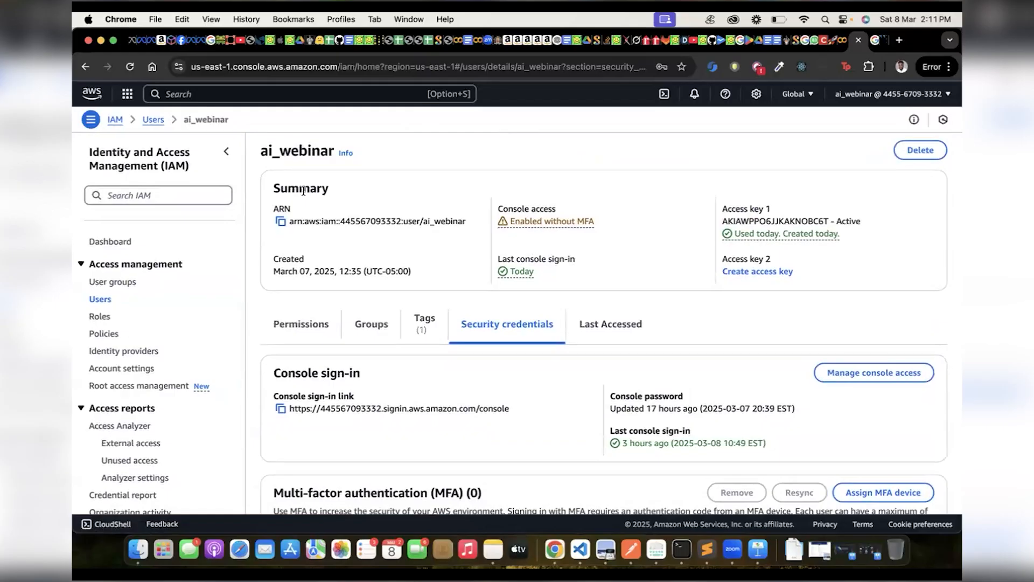
{"action": "left_click", "coordinate": [105, 333]}
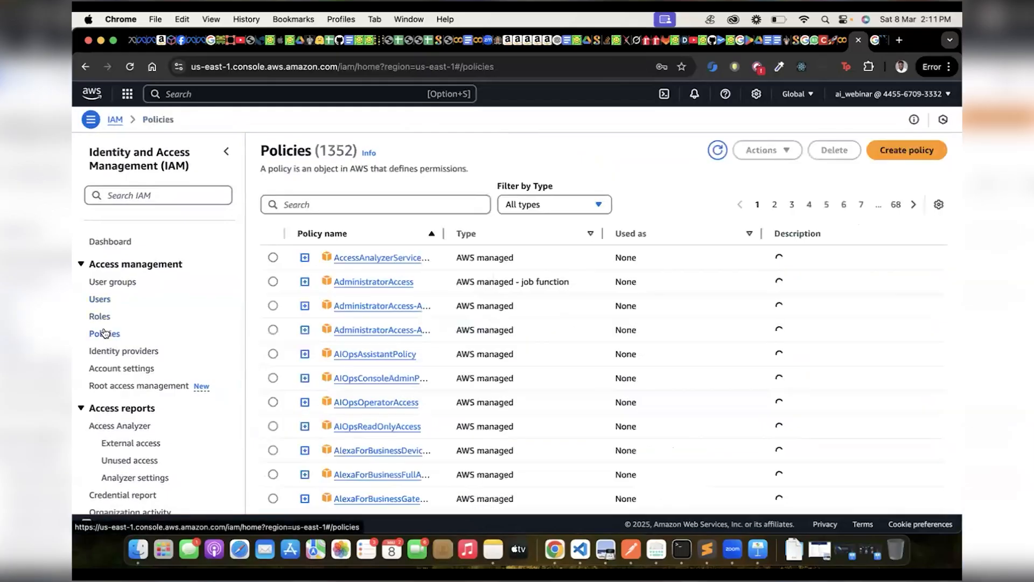
{"action": "left_click", "coordinate": [255, 95]}
{"action": "type", "text": "aws-PCA"}
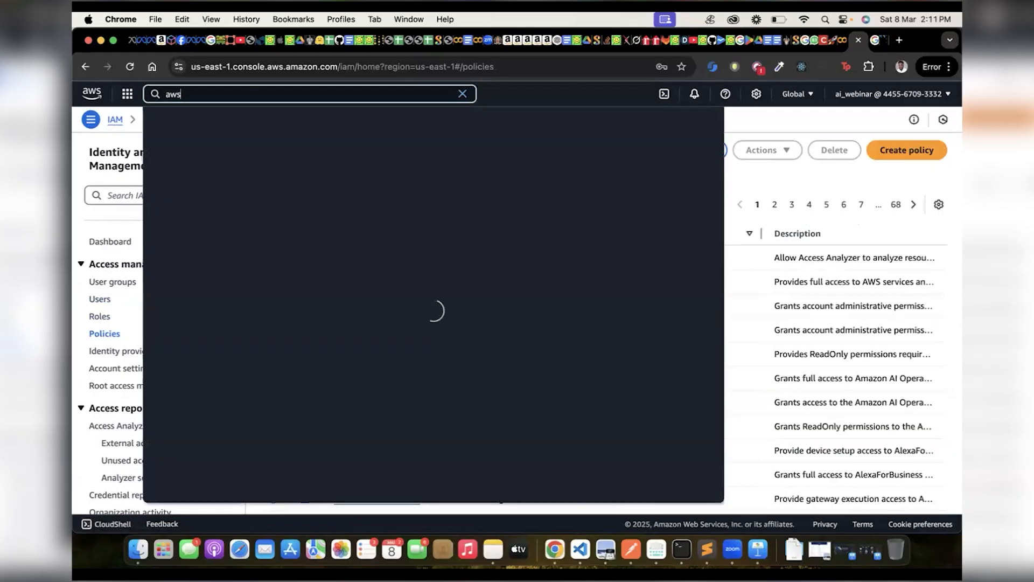
{"action": "key", "text": "Escape"}
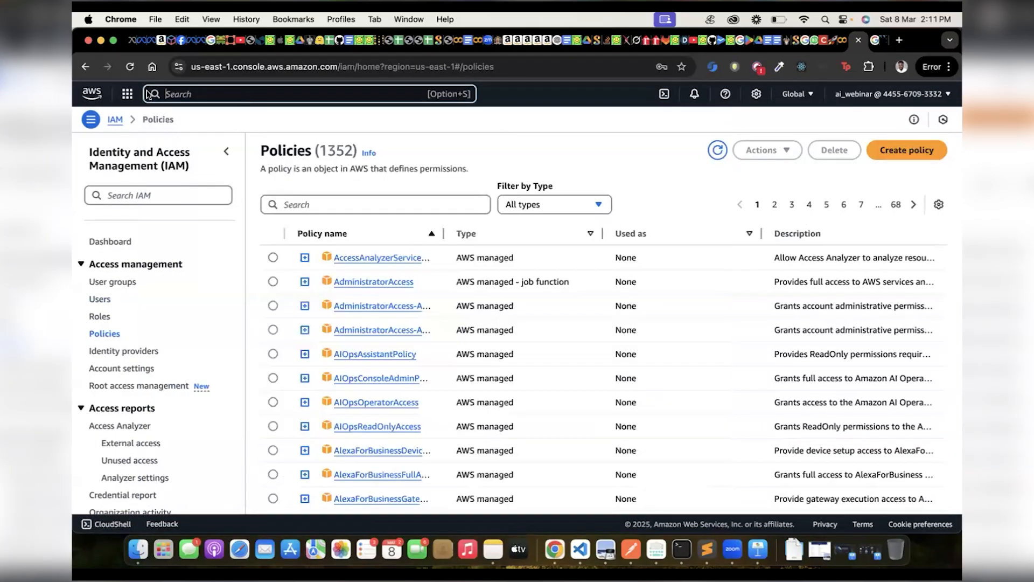
{"action": "left_click", "coordinate": [85, 67]}
{"action": "left_click", "coordinate": [85, 67]}
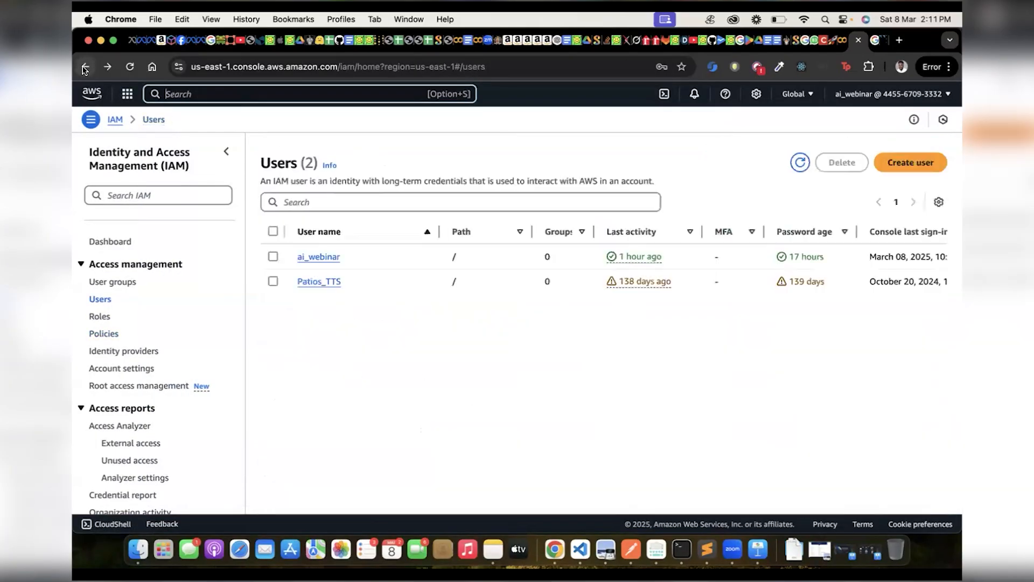
Return to the ai_webinar user's details and examine the permissions policies attached directly to it.
{"action": "left_click", "coordinate": [306, 258]}
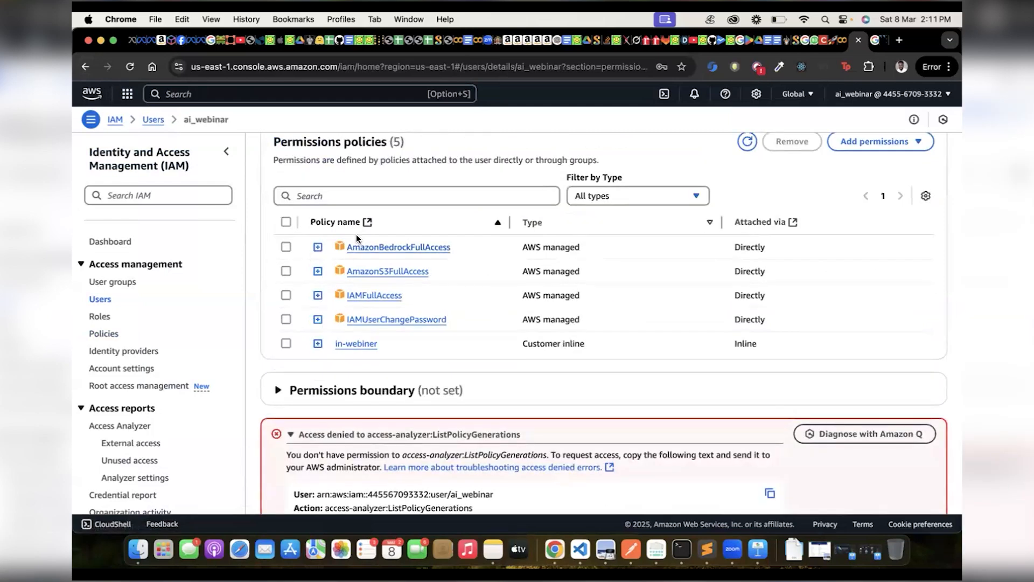
{"action": "scroll", "coordinate": [356, 234], "scroll_direction": "up", "scroll_amount": 3}
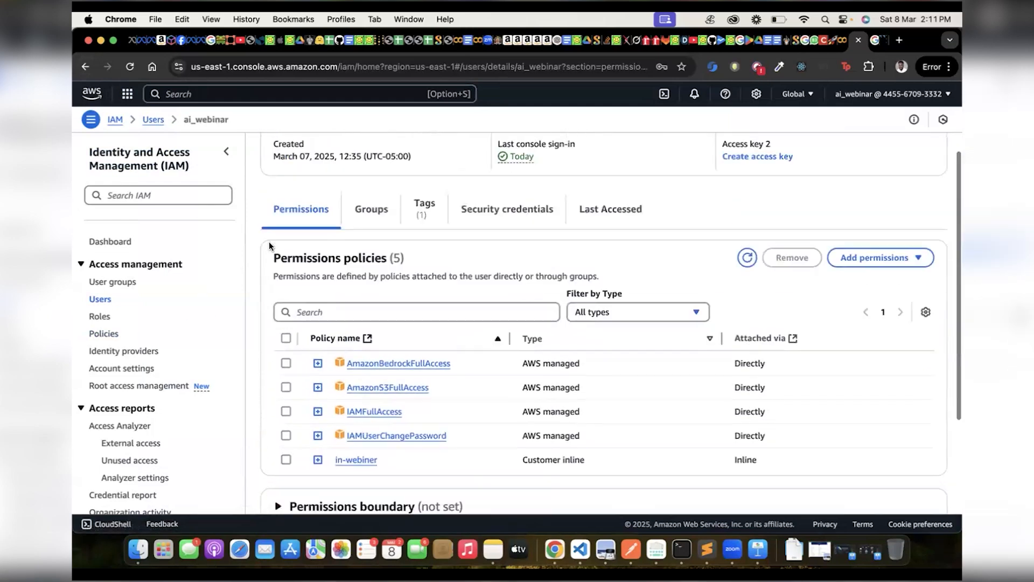
{"action": "scroll", "coordinate": [259, 232], "scroll_direction": "up", "scroll_amount": 3}
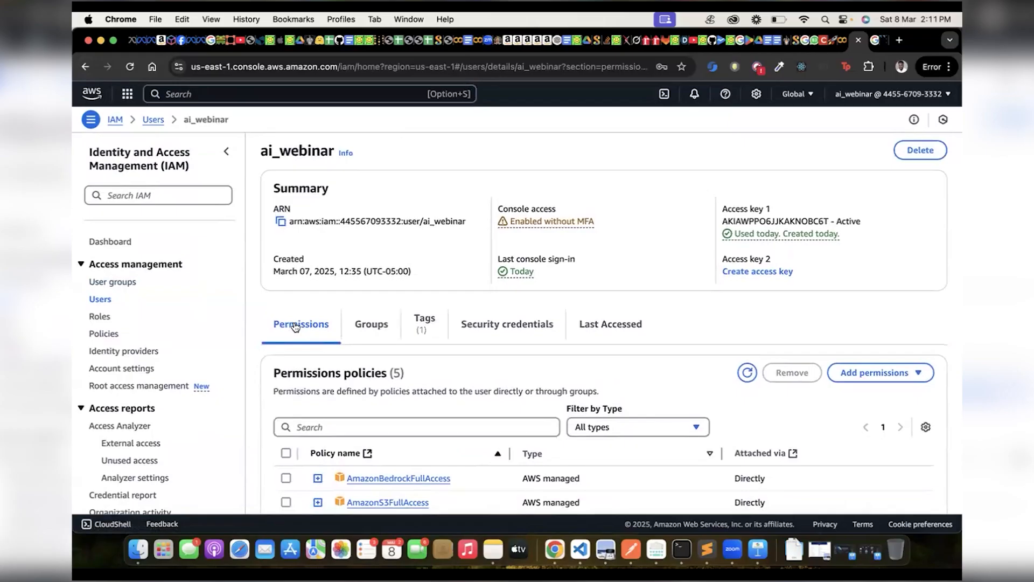
{"action": "scroll", "coordinate": [295, 327], "scroll_direction": "down", "scroll_amount": 3}
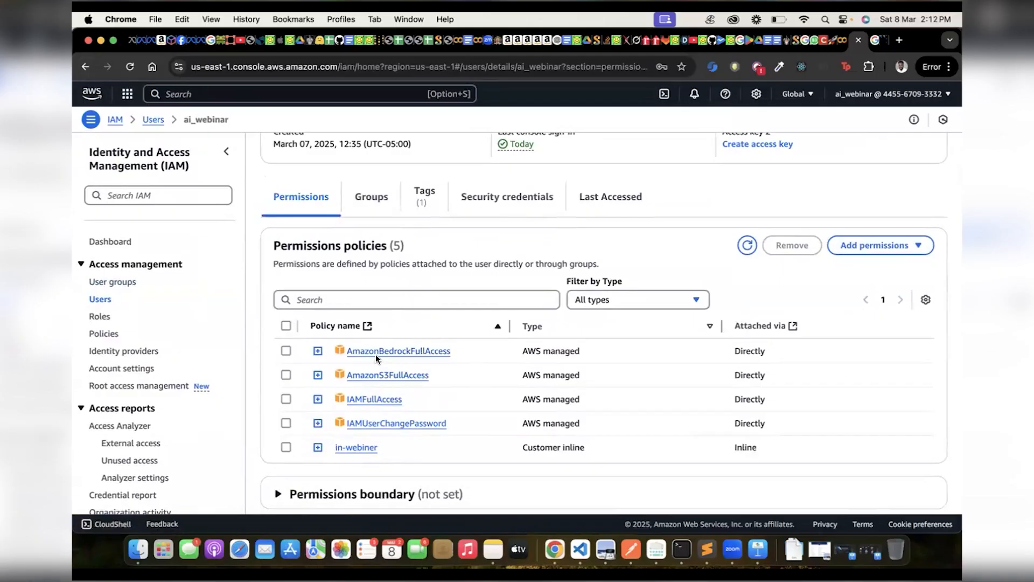
{"action": "scroll", "coordinate": [376, 356], "scroll_direction": "down", "scroll_amount": 2}
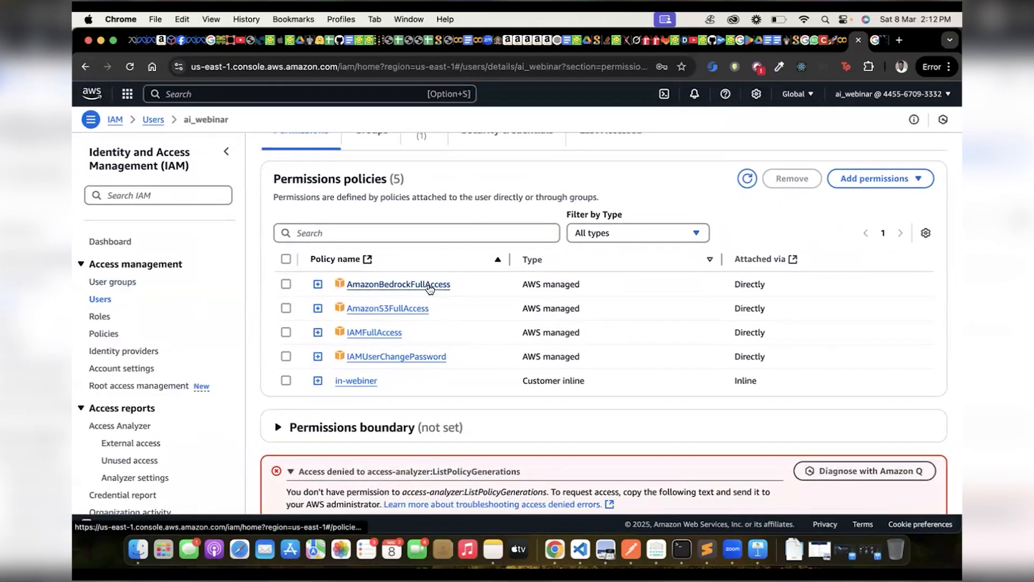
Start adding permissions to the ai_webinar user by attaching policies directly, and look through the available policies.
{"action": "left_click", "coordinate": [904, 179]}
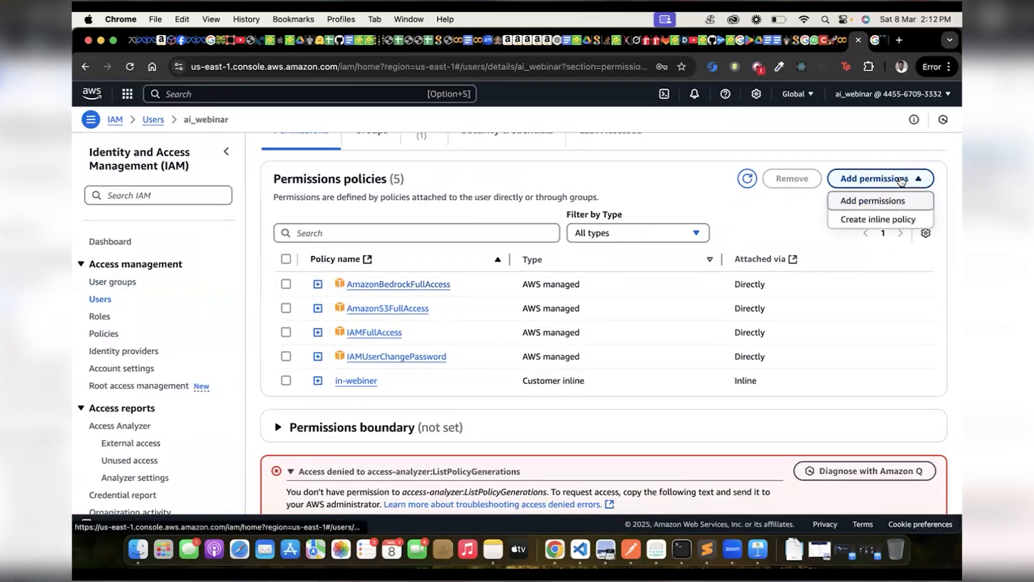
{"action": "left_click", "coordinate": [854, 202]}
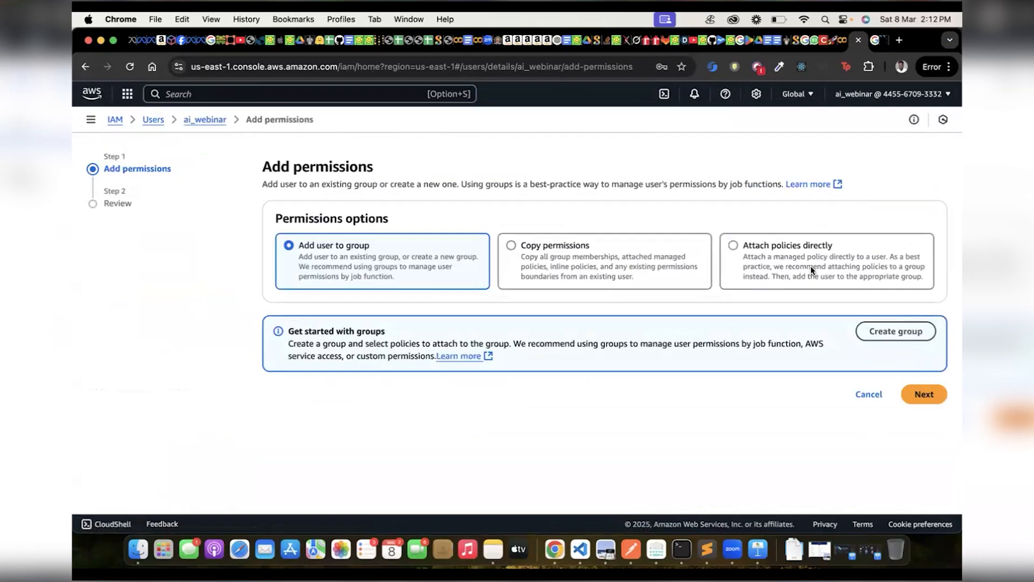
{"action": "left_click", "coordinate": [739, 254]}
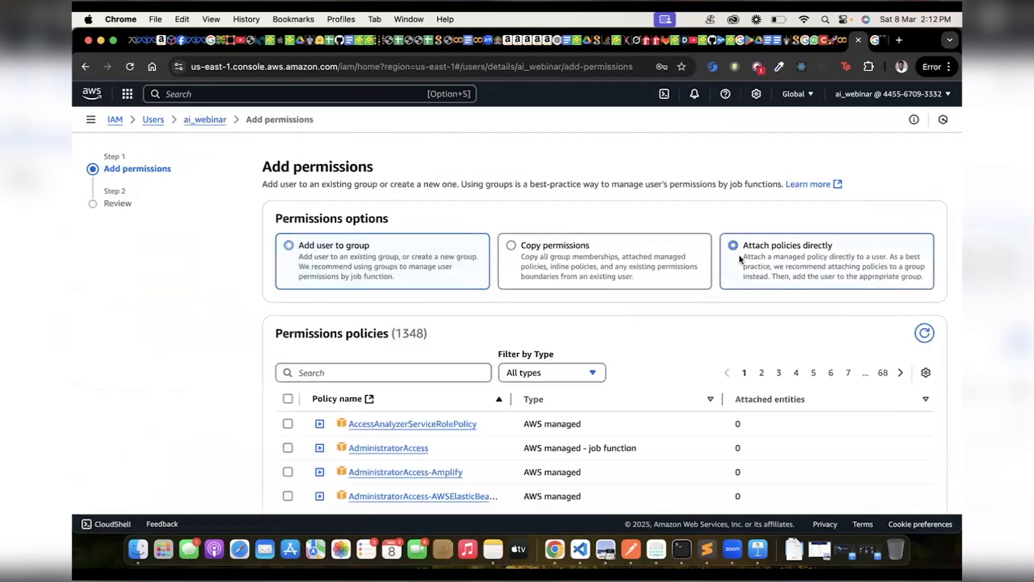
{"action": "scroll", "coordinate": [610, 339], "scroll_direction": "down", "scroll_amount": 3}
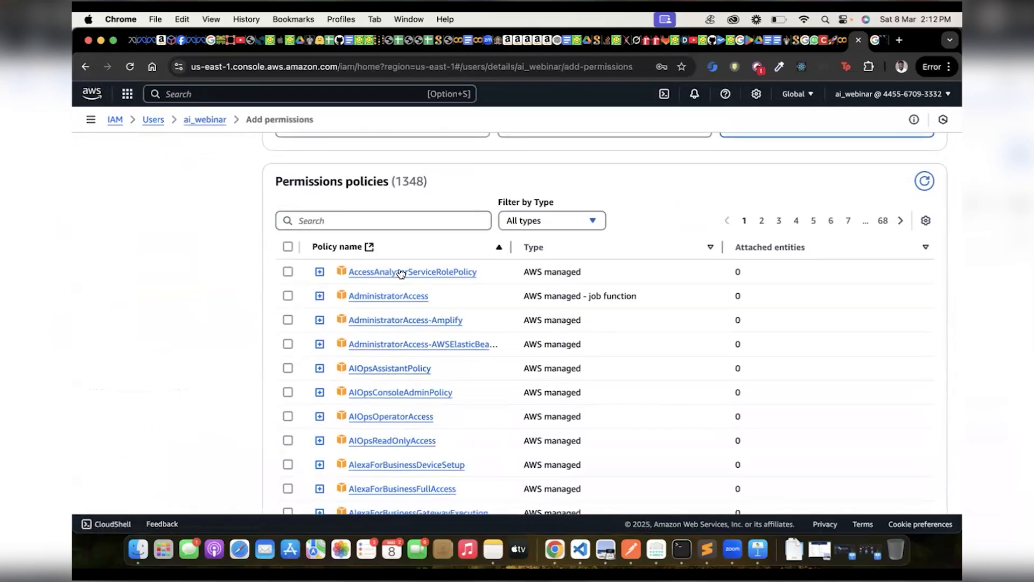
{"action": "scroll", "coordinate": [384, 406], "scroll_direction": "down", "scroll_amount": 5}
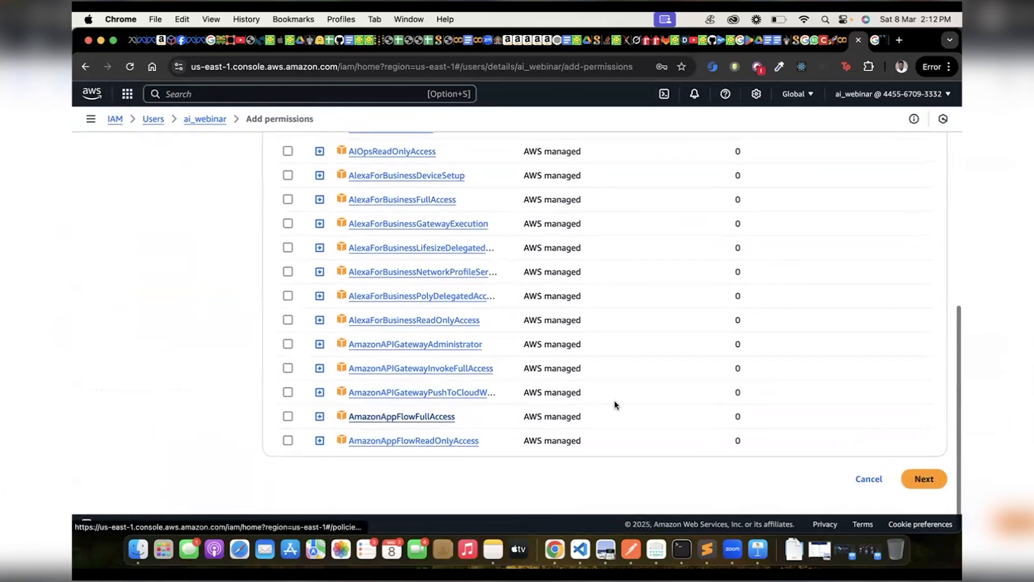
{"action": "scroll", "coordinate": [437, 275], "scroll_direction": "up", "scroll_amount": 15}
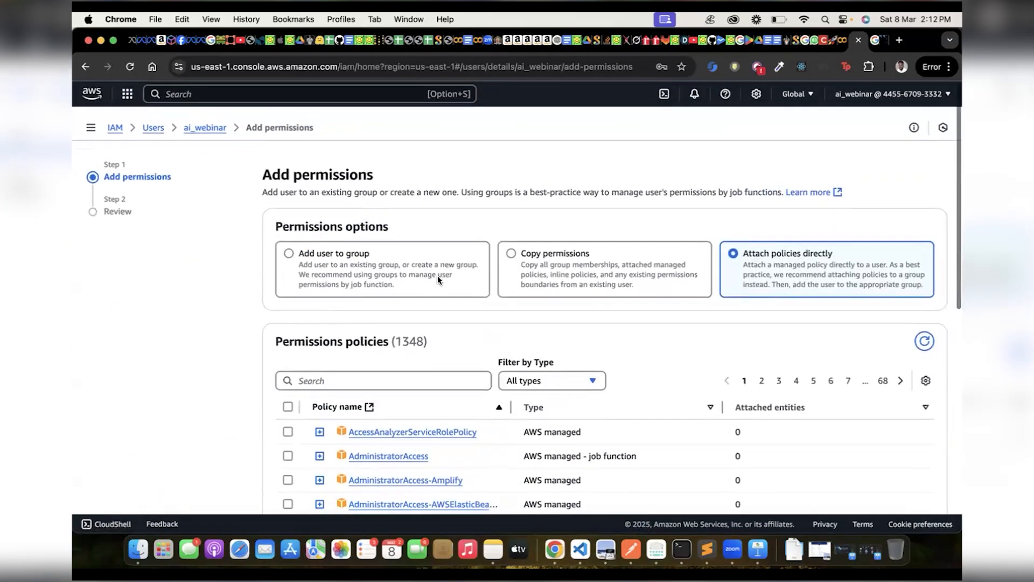
Search the permissions policies for "bed" and look through the matching Bedrock policies.
{"action": "left_click", "coordinate": [441, 364]}
{"action": "type", "text": "bed"}
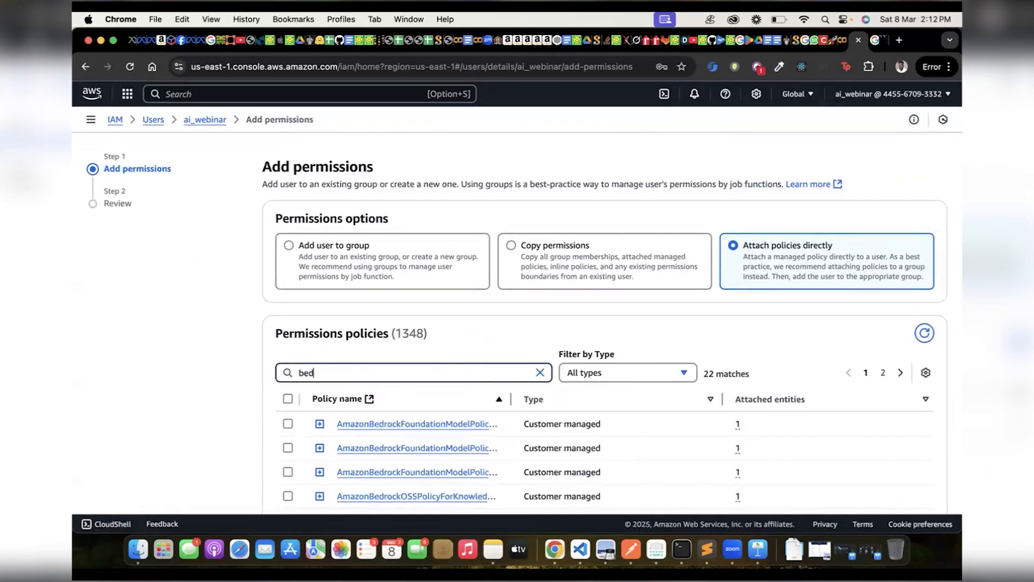
{"action": "scroll", "coordinate": [386, 369], "scroll_direction": "down", "scroll_amount": 5}
{"action": "scroll", "coordinate": [386, 370], "scroll_direction": "down", "scroll_amount": 4}
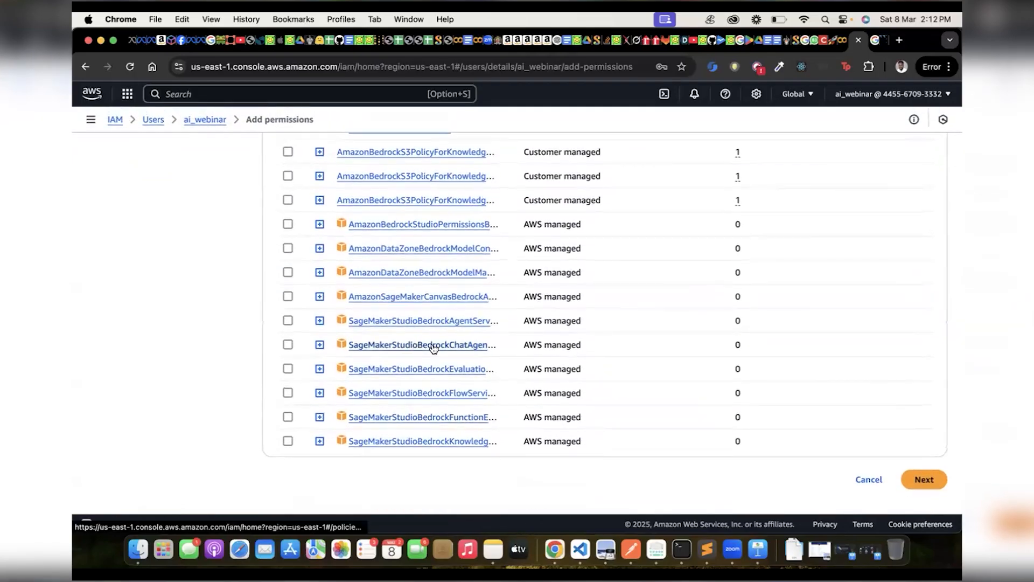
{"action": "scroll", "coordinate": [818, 283], "scroll_direction": "up", "scroll_amount": 10}
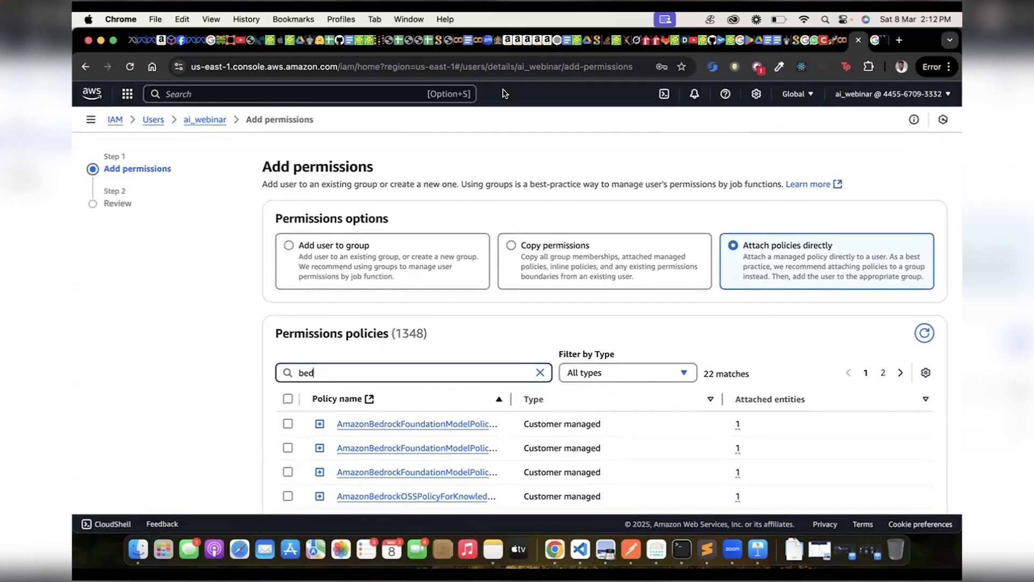
{"action": "scroll", "coordinate": [429, 152], "scroll_direction": "down", "scroll_amount": 3}
Replace the policy search with "lambda" to filter the permissions policies.
{"action": "key", "text": "BackSpace"}
{"action": "key", "text": "BackSpace"}
{"action": "key", "text": "BackSpace"}
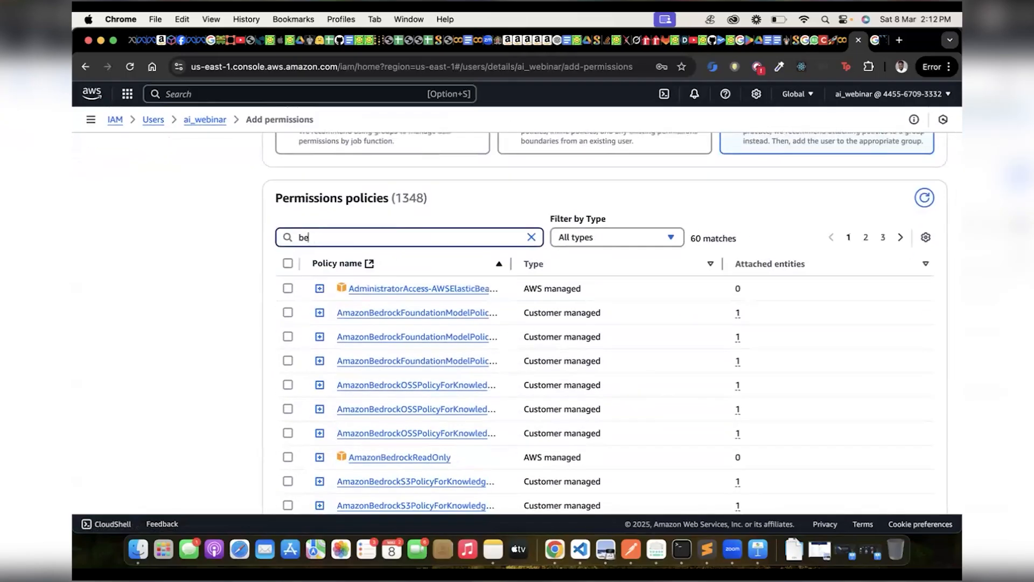
{"action": "type", "text": "lamd"}
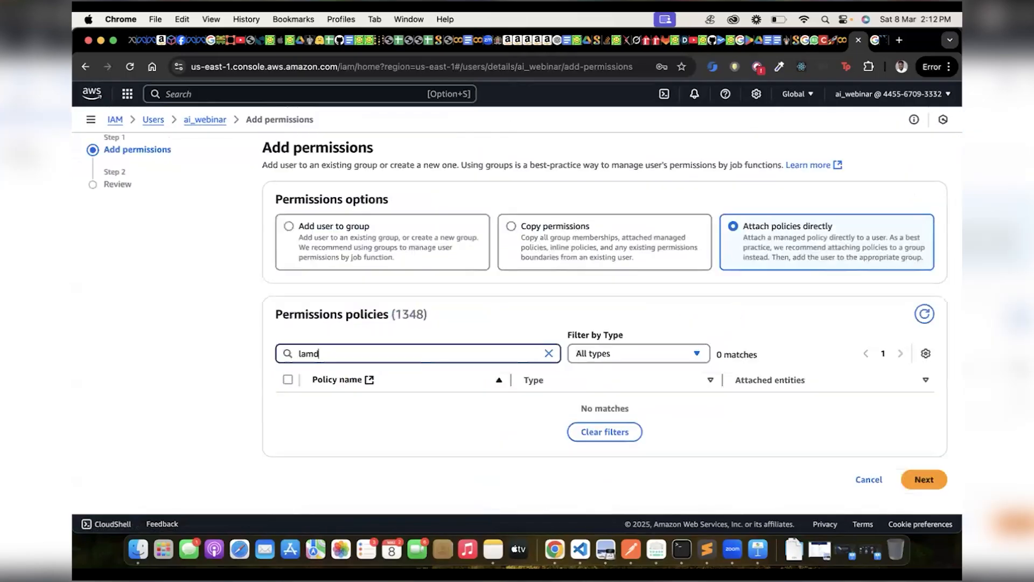
{"action": "key", "text": "BackSpace"}
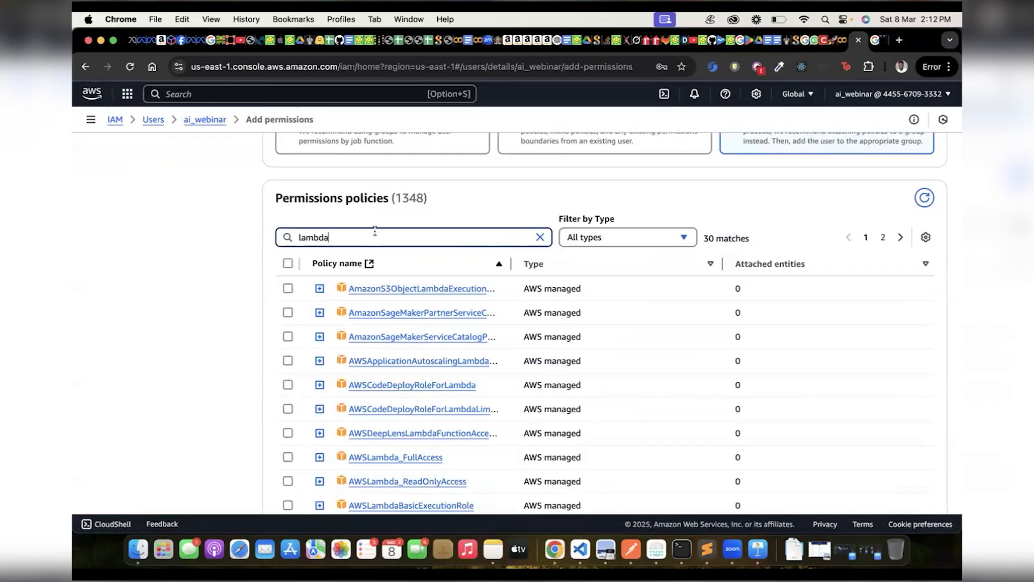
Expand the AWSLambda_FullAccess policy and read through its JSON permission statements.
{"action": "scroll", "coordinate": [372, 270], "scroll_direction": "down", "scroll_amount": 2}
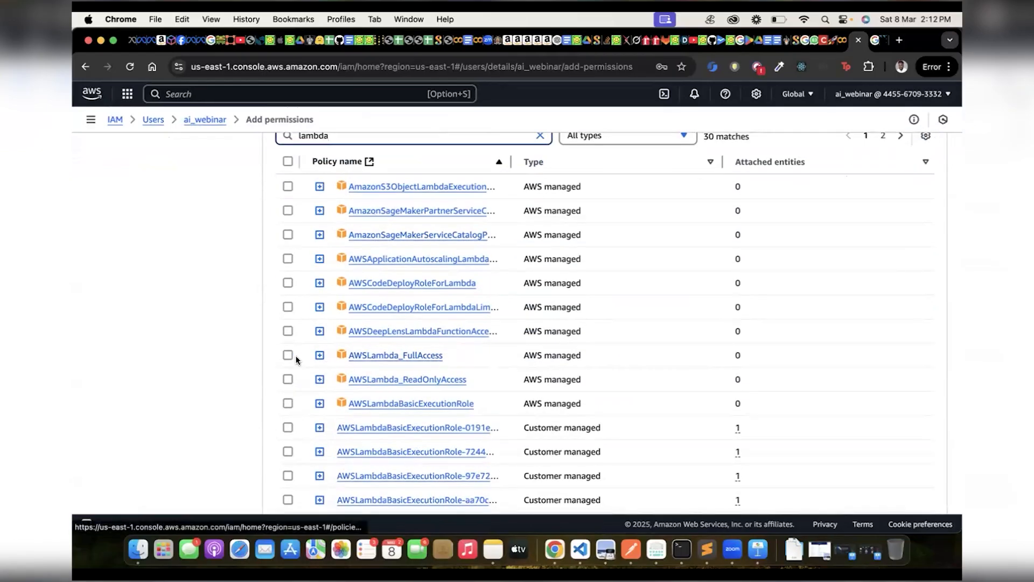
{"action": "left_click", "coordinate": [319, 356]}
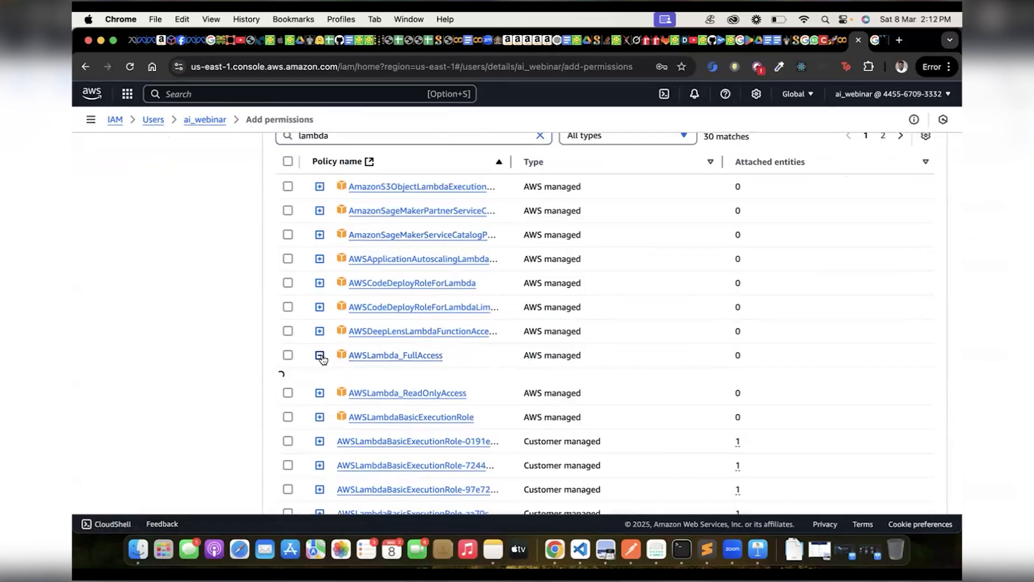
{"action": "scroll", "coordinate": [355, 354], "scroll_direction": "down", "scroll_amount": 1}
{"action": "scroll", "coordinate": [355, 354], "scroll_direction": "down", "scroll_amount": 4}
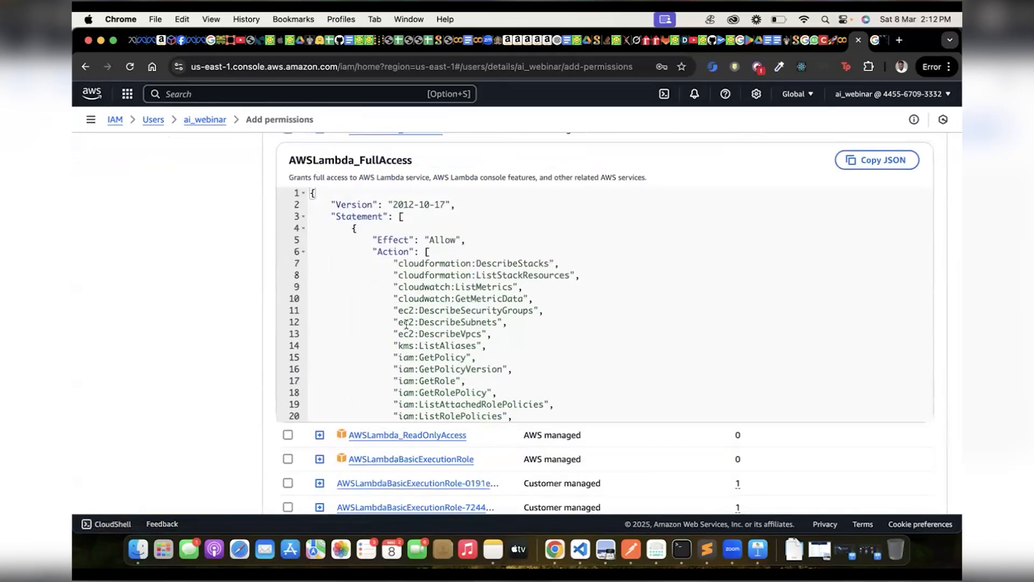
{"action": "scroll", "coordinate": [355, 354], "scroll_direction": "down", "scroll_amount": 6}
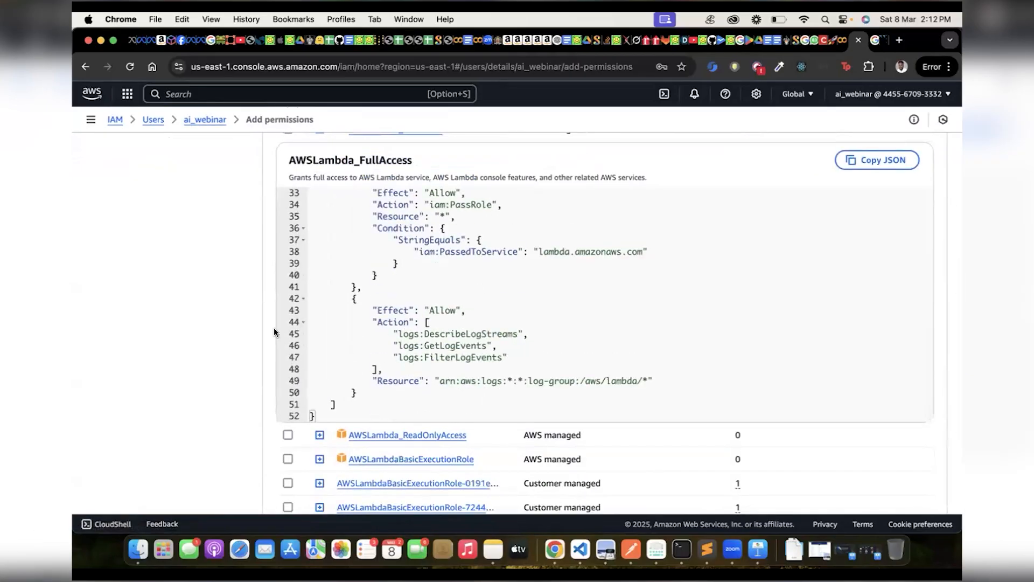
{"action": "scroll", "coordinate": [274, 329], "scroll_direction": "down", "scroll_amount": 5}
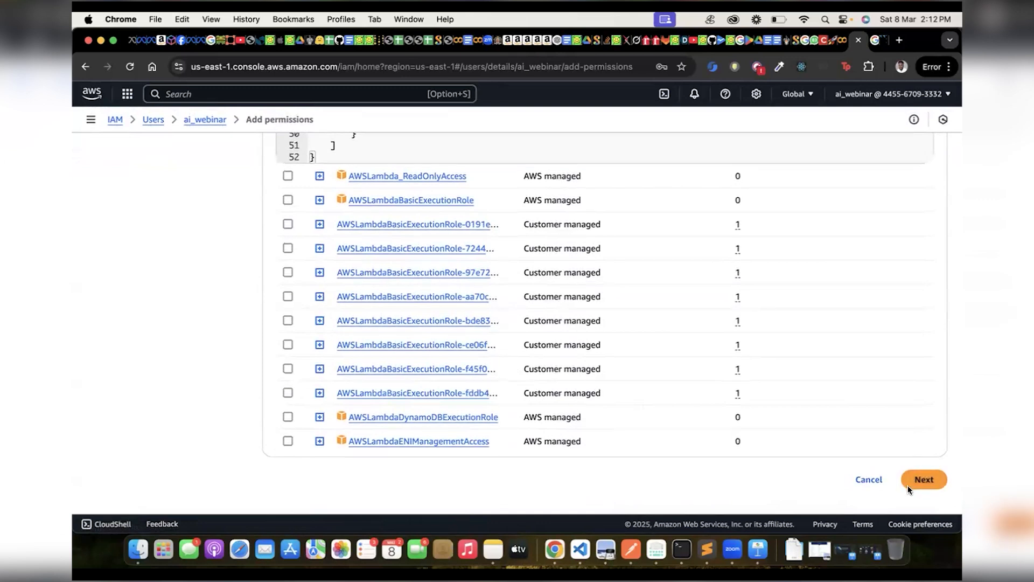
Select the AWSLambda_FullAccess policy, proceed to the review and add the permission to the ai_webinar user.
{"action": "left_click", "coordinate": [924, 479]}
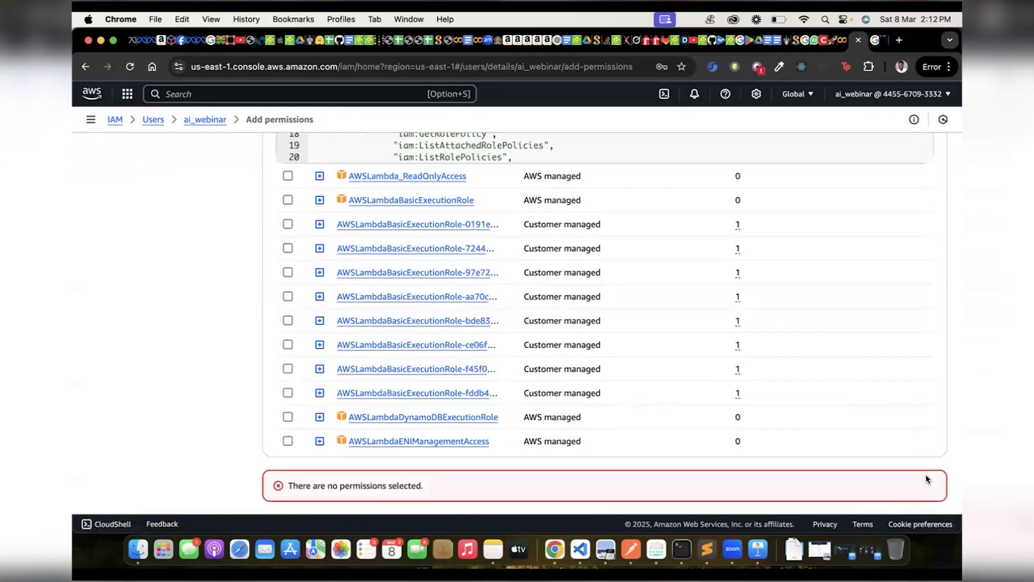
{"action": "scroll", "coordinate": [860, 386], "scroll_direction": "up", "scroll_amount": 1}
{"action": "scroll", "coordinate": [860, 386], "scroll_direction": "up", "scroll_amount": 6}
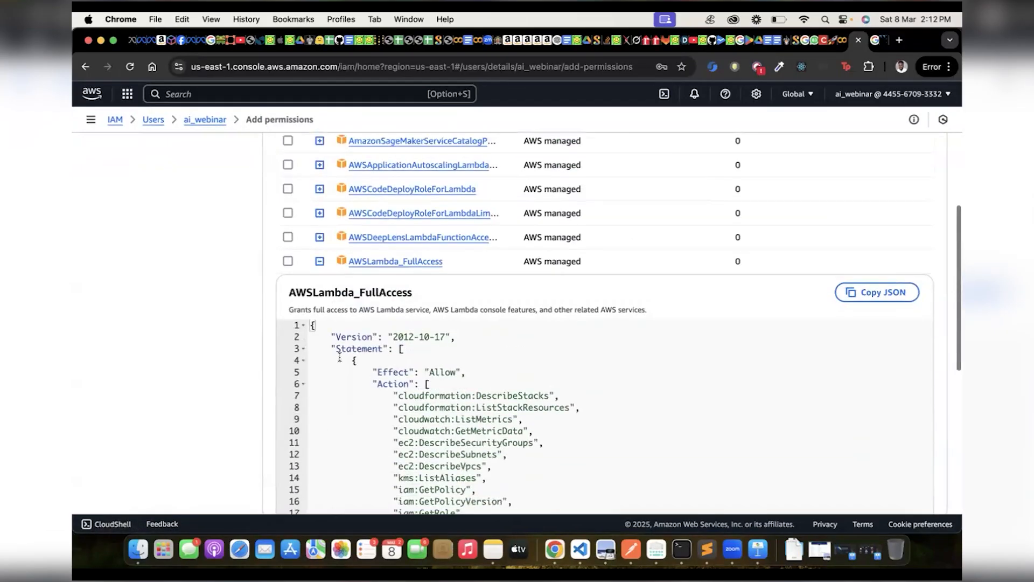
{"action": "left_click", "coordinate": [287, 261]}
{"action": "scroll", "coordinate": [366, 274], "scroll_direction": "down", "scroll_amount": 7}
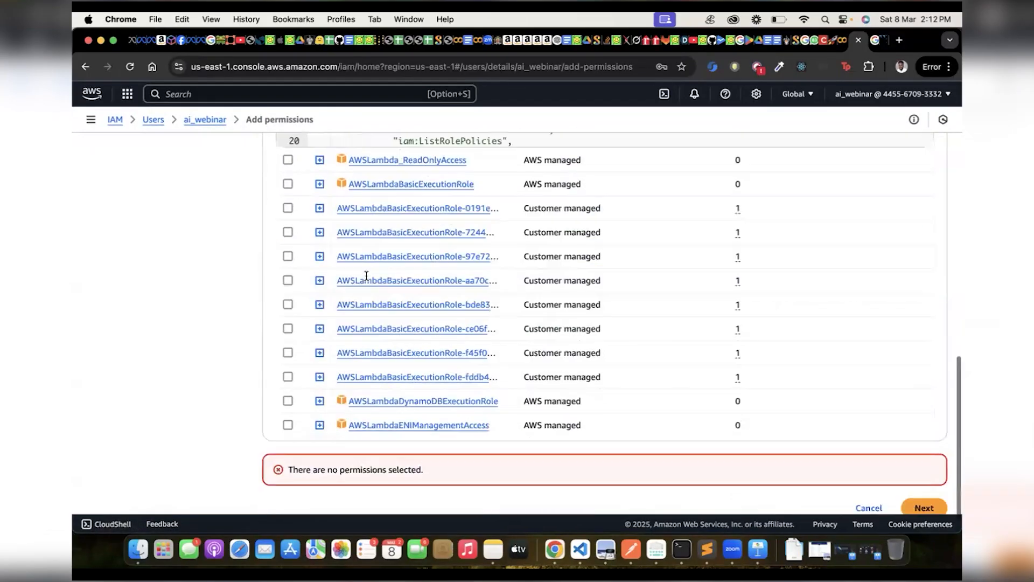
{"action": "left_click", "coordinate": [922, 482]}
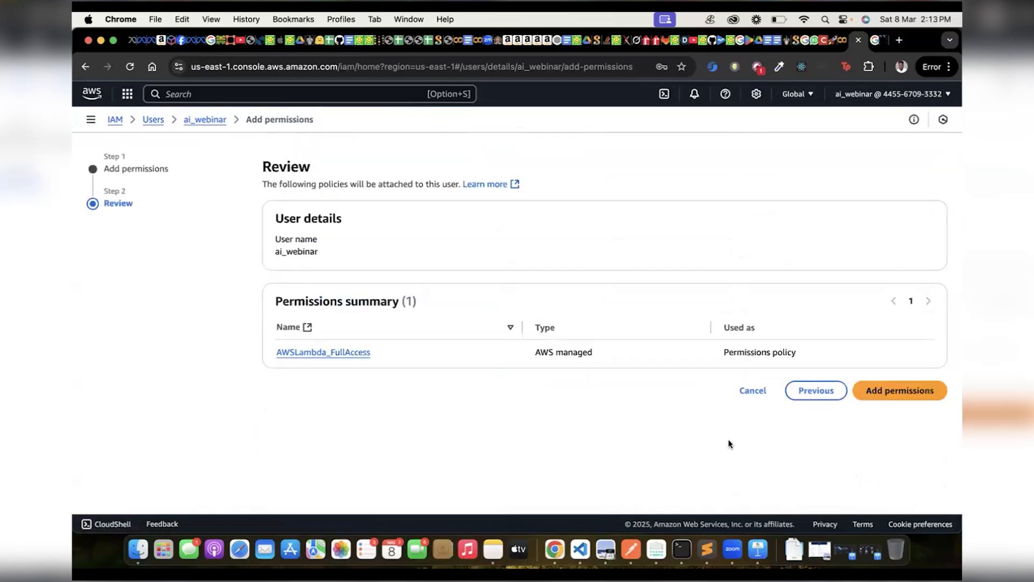
{"action": "left_click", "coordinate": [874, 389]}
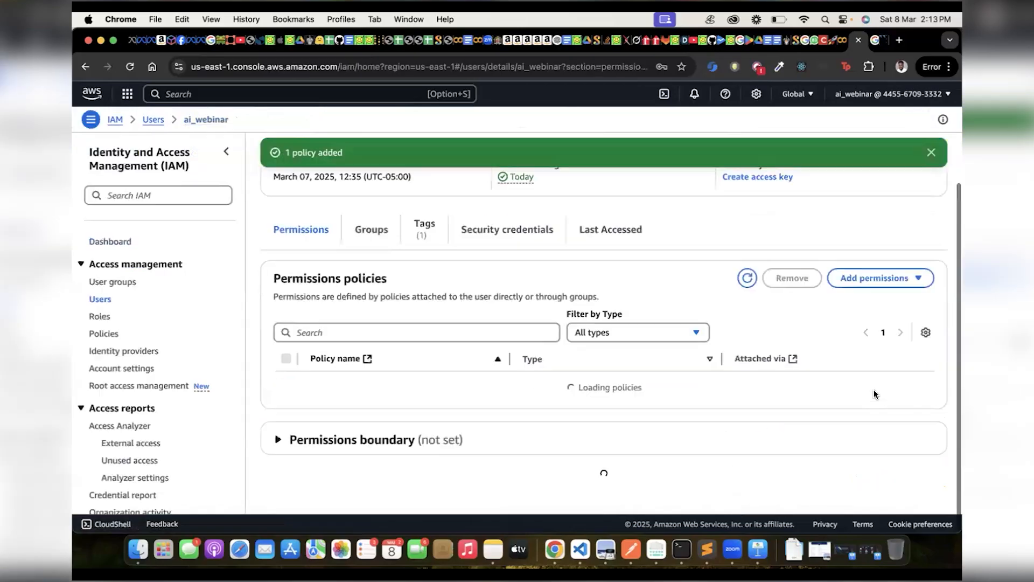
{"action": "scroll", "coordinate": [754, 284], "scroll_direction": "up", "scroll_amount": 3}
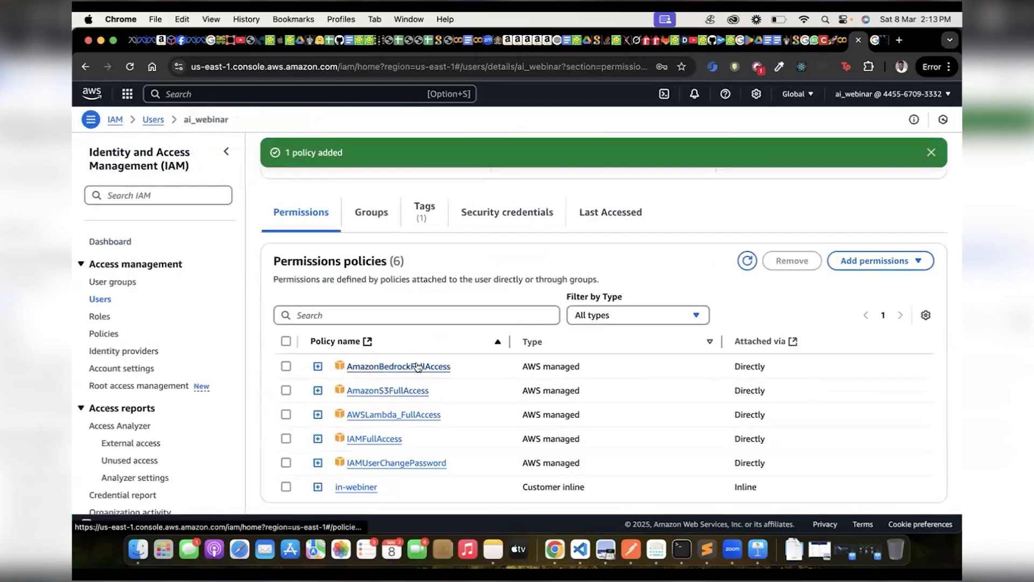
Open the in-webiner inline policy, examine its JSON statement with the bedrock and aoss actions, and leave the editor without saving.
{"action": "scroll", "coordinate": [417, 366], "scroll_direction": "down", "scroll_amount": 3}
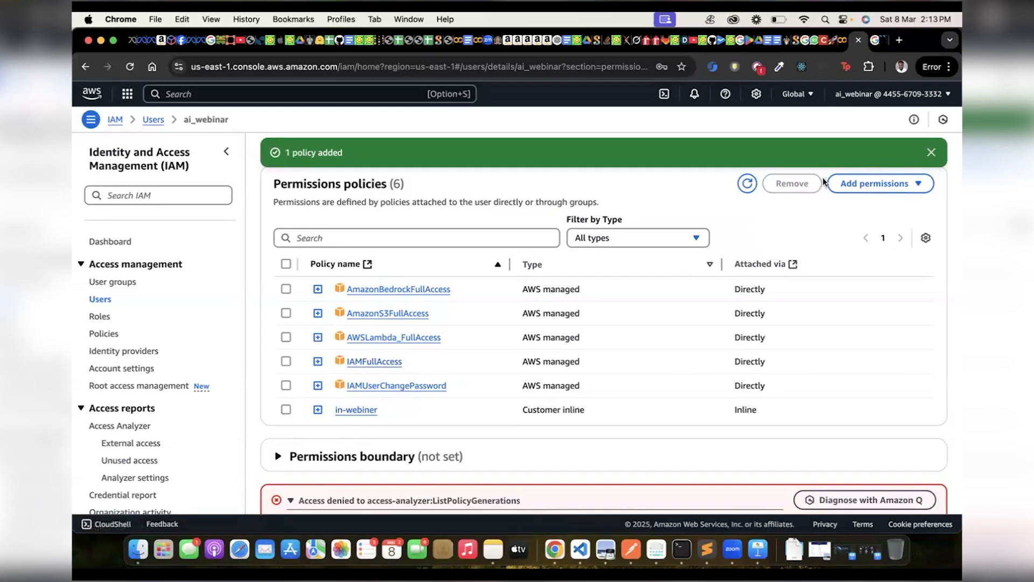
{"action": "left_click", "coordinate": [842, 186]}
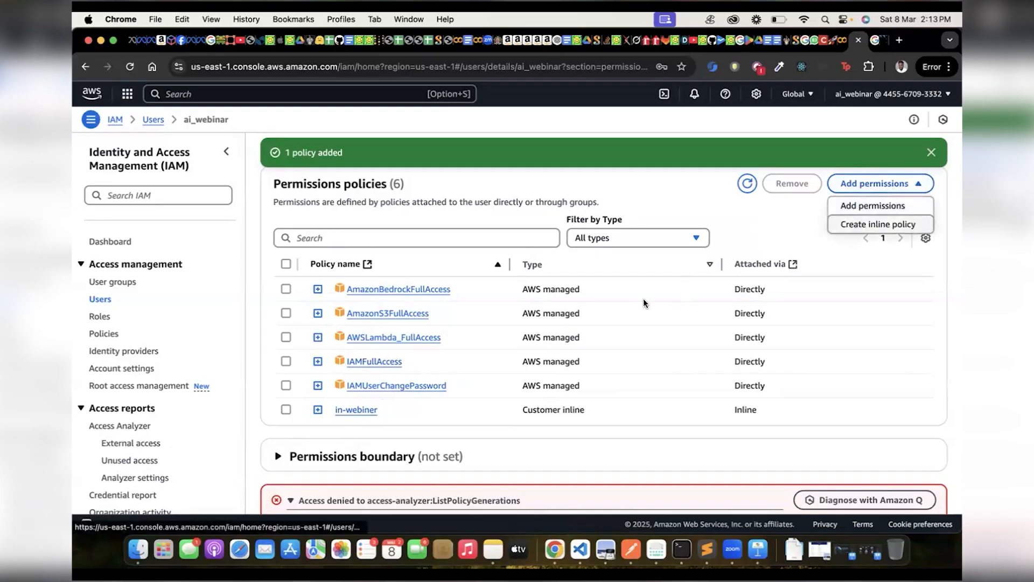
{"action": "left_click", "coordinate": [361, 409]}
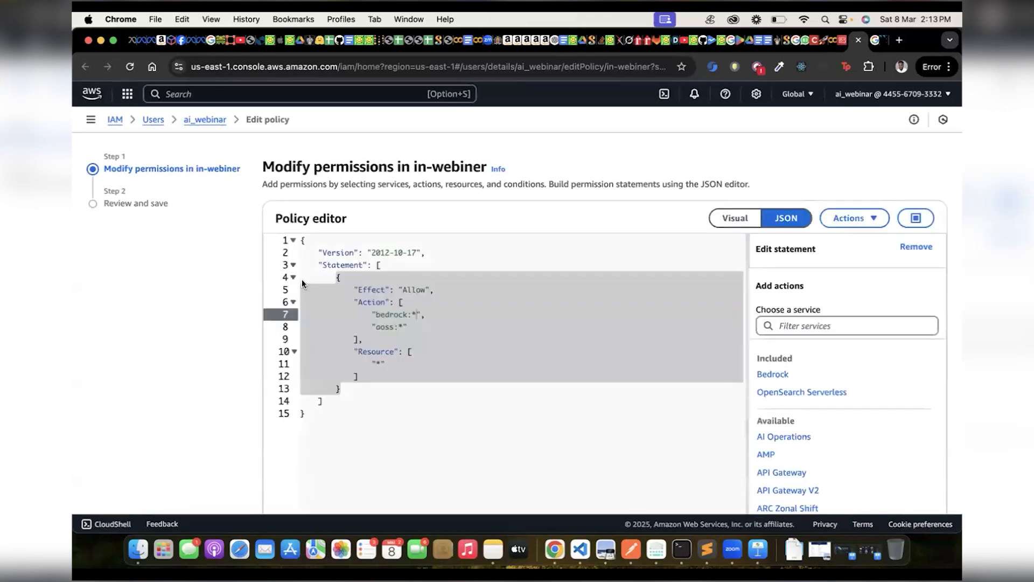
{"action": "left_click", "coordinate": [338, 386]}
{"action": "left_click_drag", "start_coordinate": [318, 414], "coordinate": [300, 240]}
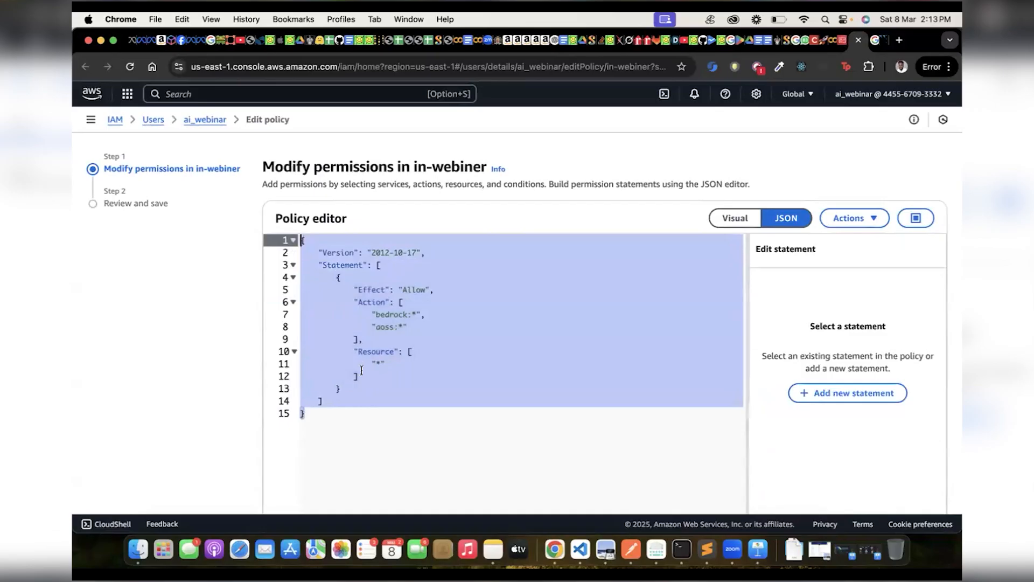
{"action": "left_click", "coordinate": [354, 327]}
{"action": "left_click", "coordinate": [408, 326]}
{"action": "left_click_drag", "start_coordinate": [375, 314], "coordinate": [396, 327]}
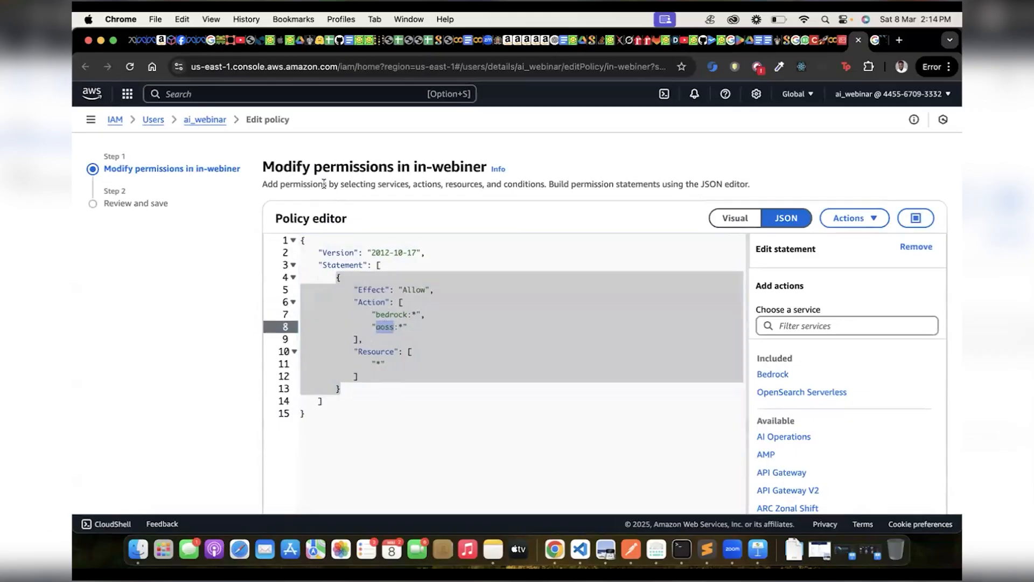
{"action": "left_click", "coordinate": [858, 40]}
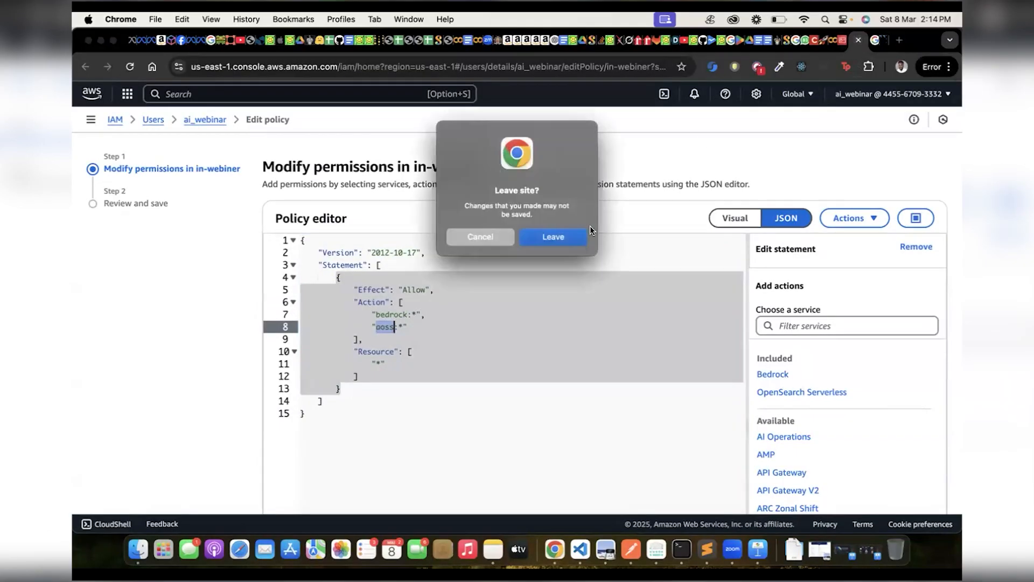
{"action": "left_click", "coordinate": [570, 240]}
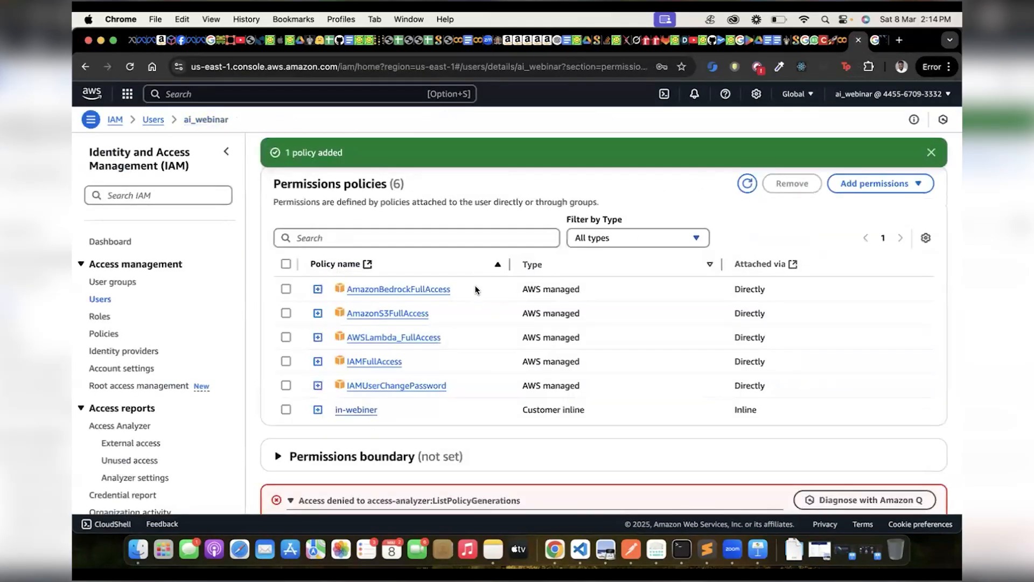
Start adding permissions to ai_webinar by attaching policies directly, and search the policies for "opens".
{"action": "left_click", "coordinate": [858, 188]}
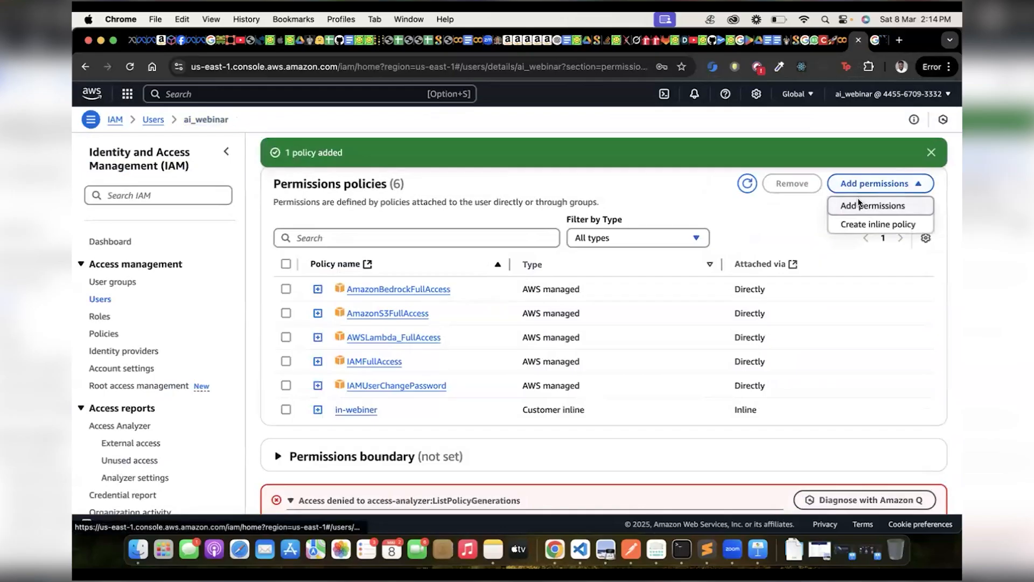
{"action": "left_click", "coordinate": [850, 204]}
{"action": "left_click", "coordinate": [752, 251]}
{"action": "left_click", "coordinate": [388, 374]}
{"action": "type", "text": "opens"}
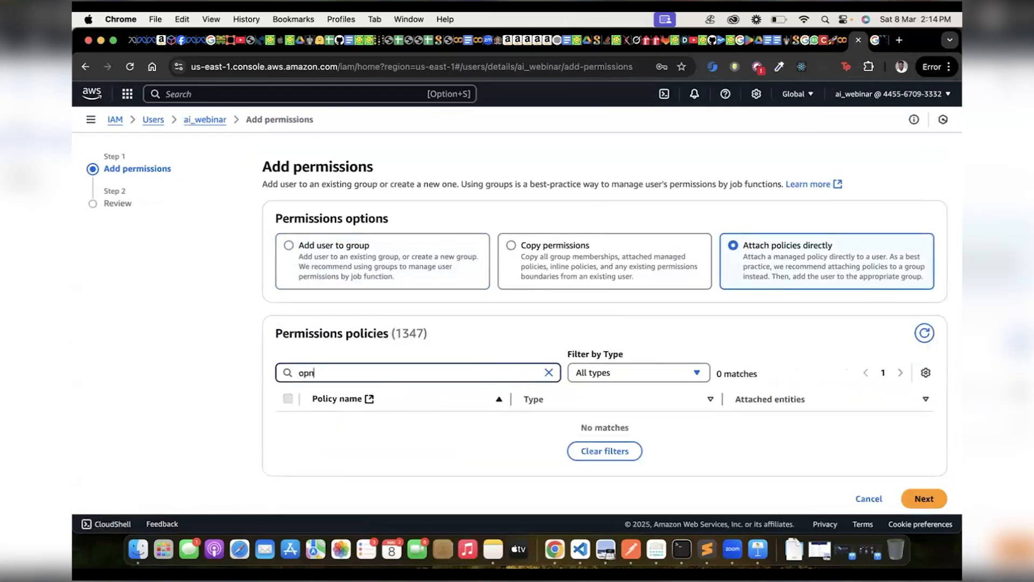
{"action": "scroll", "coordinate": [604, 323], "scroll_direction": "down", "scroll_amount": 5}
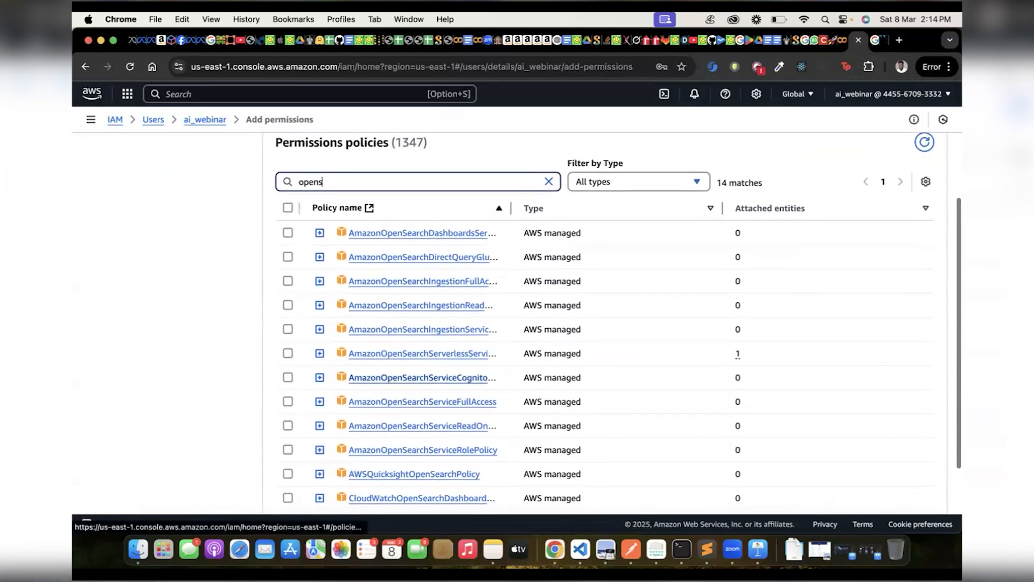
Change the policy search to "oss" to look for OpenSearch Serverless policies.
{"action": "type", "text": "se"}
{"action": "key", "text": "BackSpace"}
{"action": "key", "text": "BackSpace"}
{"action": "key", "text": "BackSpace"}
{"action": "key", "text": "BackSpace"}
{"action": "key", "text": "BackSpace"}
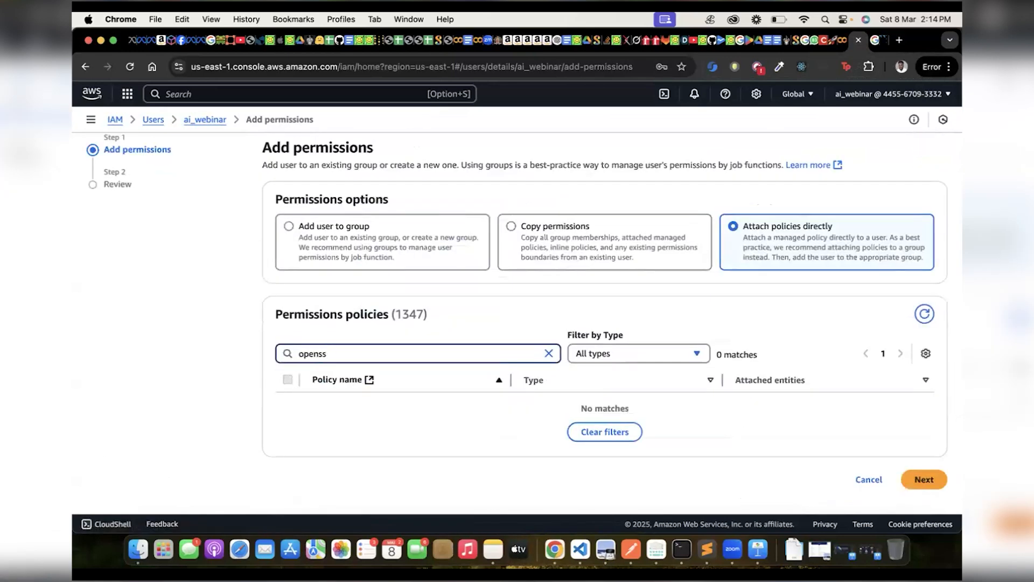
{"action": "key", "text": "BackSpace"}
{"action": "key", "text": "BackSpace"}
{"action": "type", "text": "oss"}
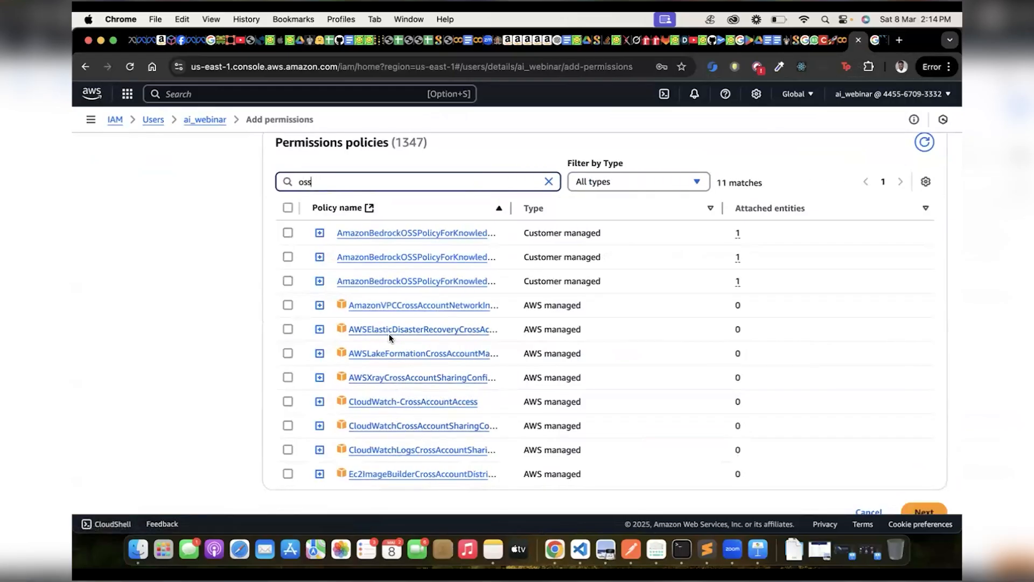
Search the policies for "amazonopensea" and look through the Amazon OpenSearch policies.
{"action": "key", "text": "BackSpace"}
{"action": "key", "text": "BackSpace"}
{"action": "key", "text": "BackSpace"}
{"action": "type", "text": "amazo"}
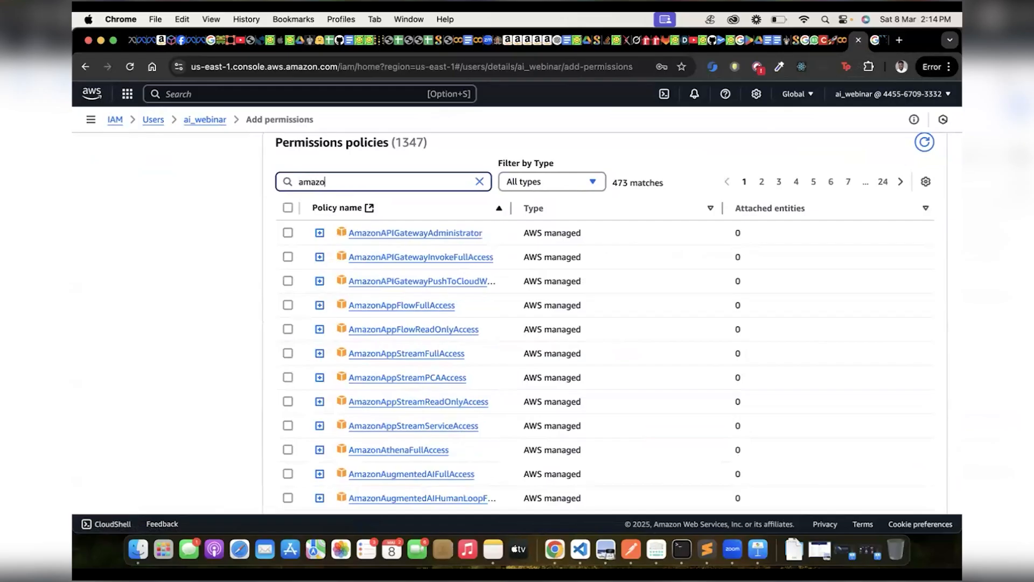
{"action": "type", "text": "nopensea"}
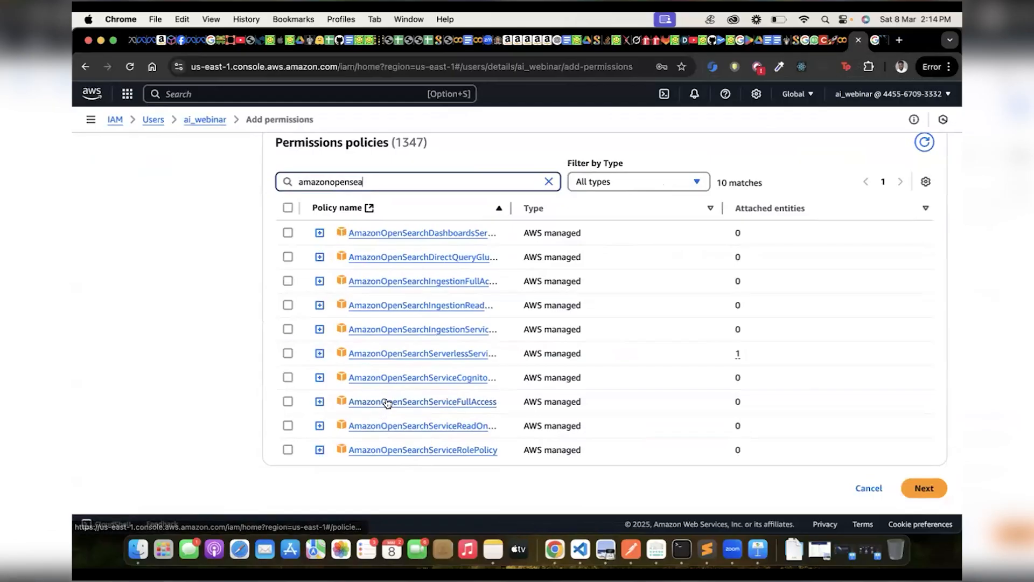
{"action": "scroll", "coordinate": [311, 376], "scroll_direction": "down", "scroll_amount": 1}
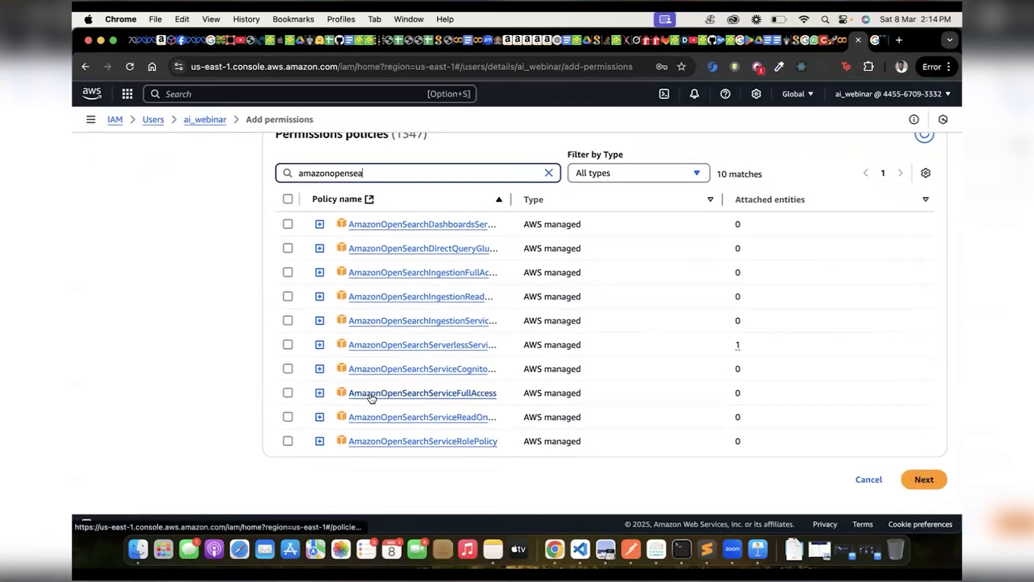
{"action": "scroll", "coordinate": [370, 397], "scroll_direction": "up", "scroll_amount": 5}
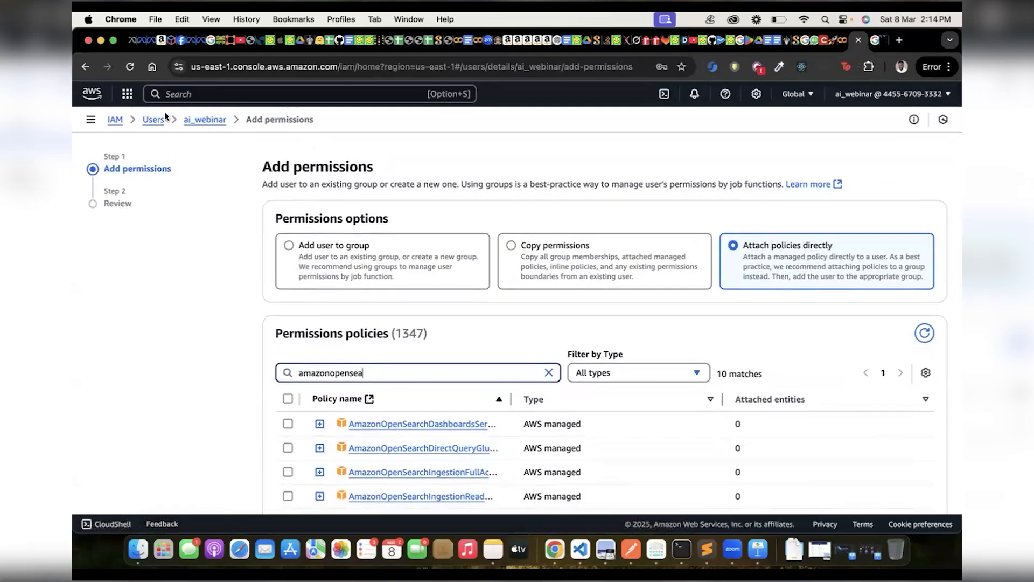
Search the AWS services for "s3" and open the S3 service.
{"action": "left_click", "coordinate": [196, 95]}
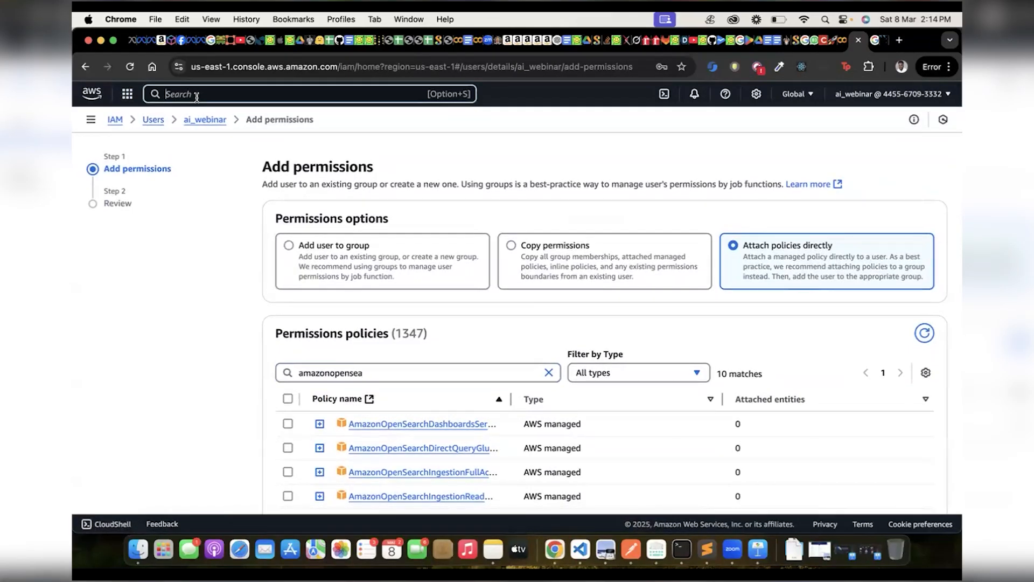
{"action": "type", "text": "s3"}
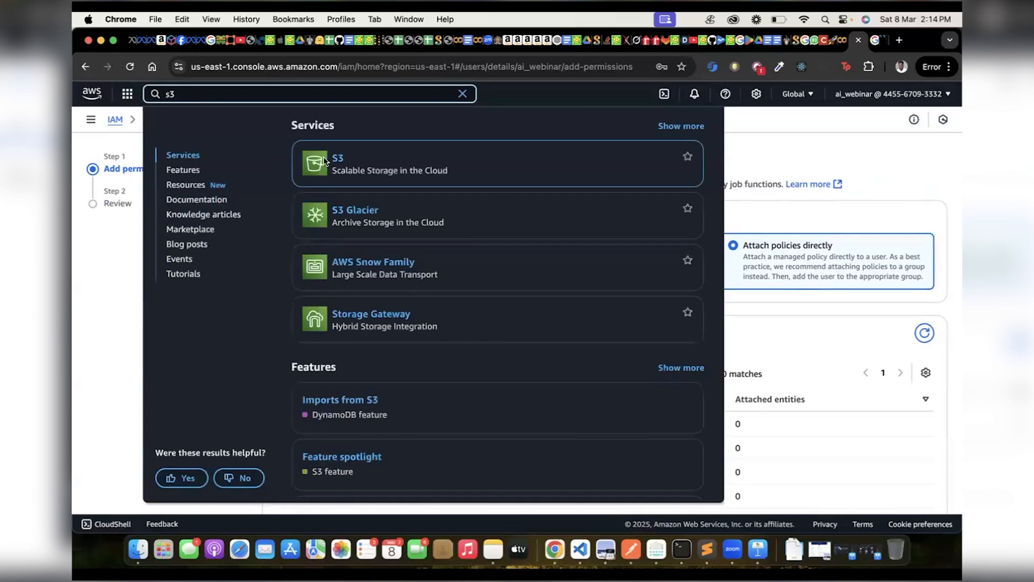
{"action": "left_click", "coordinate": [339, 164]}
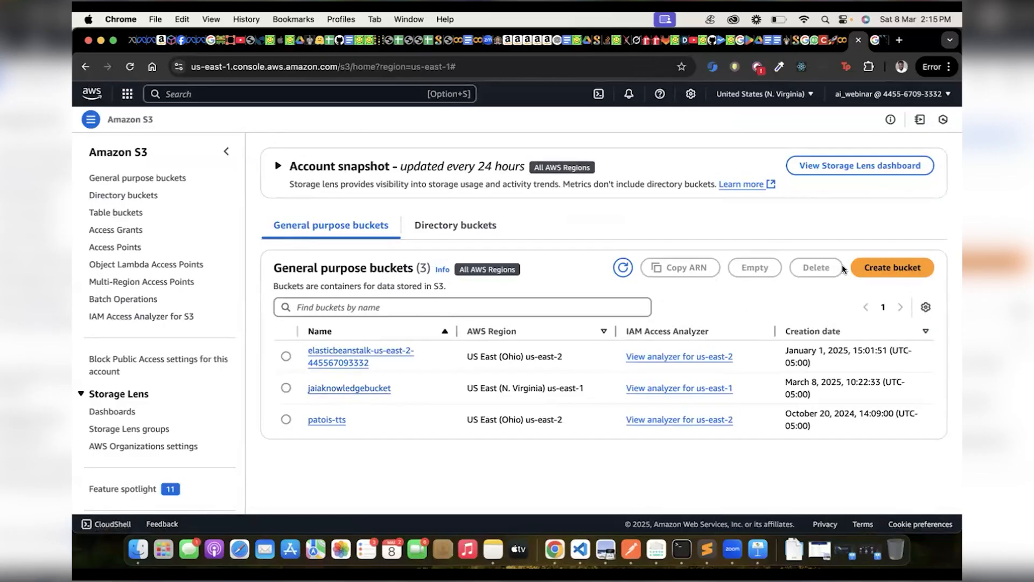
Start creating a general purpose bucket and set its object ownership to ACLs enabled.
{"action": "left_click", "coordinate": [862, 266]}
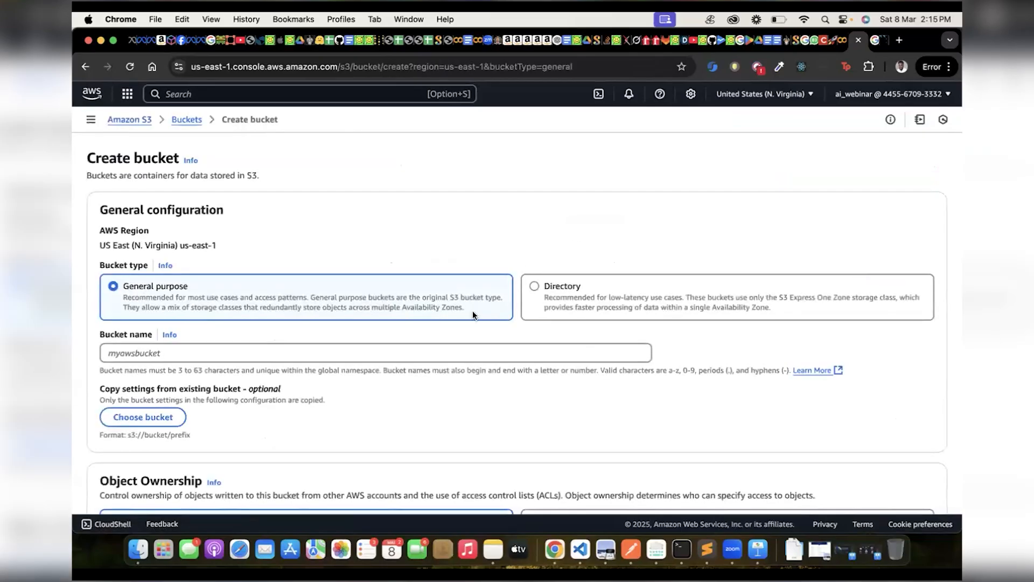
{"action": "scroll", "coordinate": [473, 315], "scroll_direction": "down", "scroll_amount": 5}
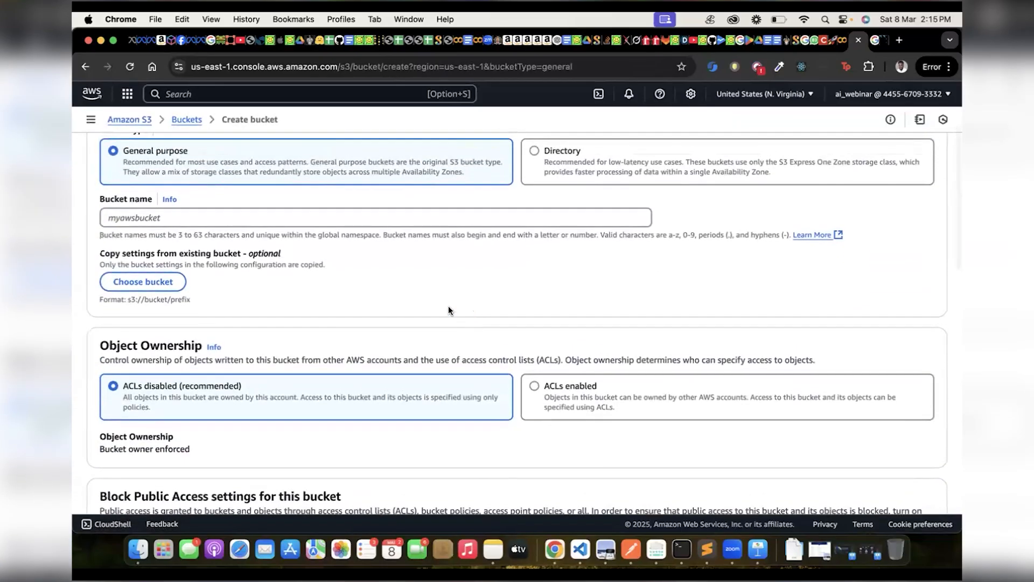
{"action": "left_click", "coordinate": [326, 216]}
{"action": "scroll", "coordinate": [340, 294], "scroll_direction": "down", "scroll_amount": 6}
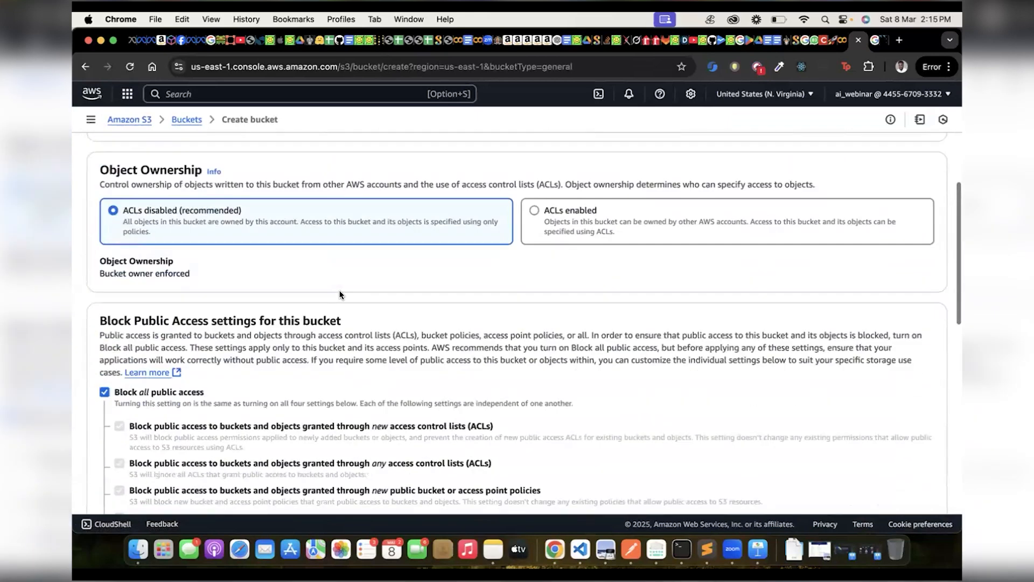
{"action": "scroll", "coordinate": [340, 294], "scroll_direction": "up", "scroll_amount": 1}
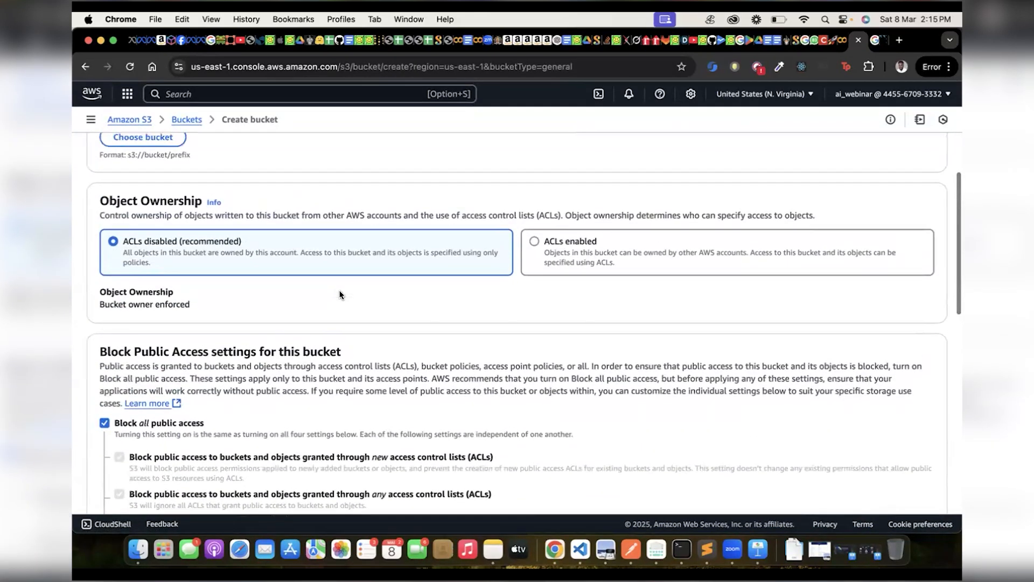
{"action": "scroll", "coordinate": [340, 294], "scroll_direction": "up", "scroll_amount": 10}
{"action": "scroll", "coordinate": [340, 294], "scroll_direction": "down", "scroll_amount": 7}
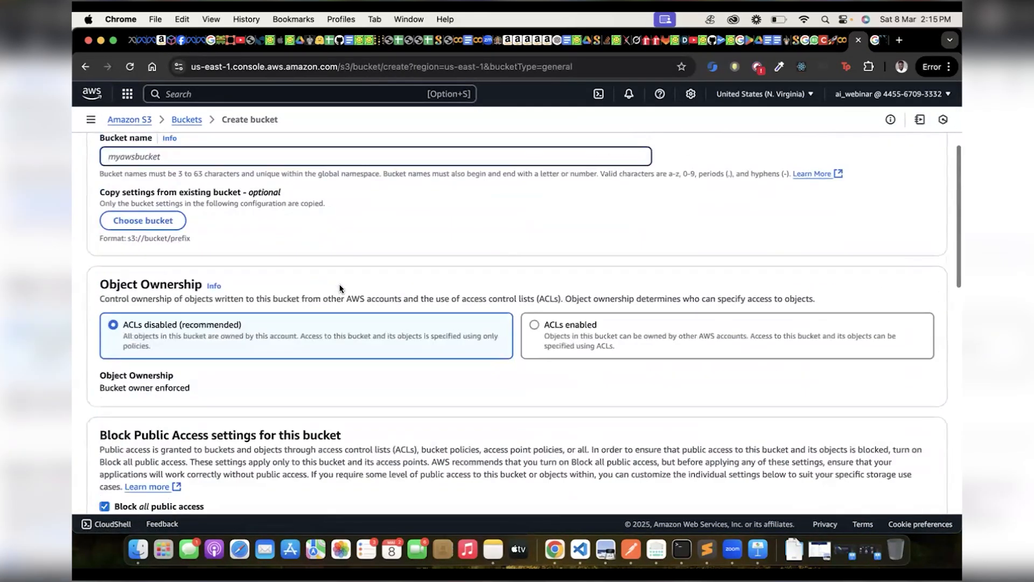
{"action": "left_click", "coordinate": [541, 326]}
Turn off Block all public access for the new bucket and acknowledge that its objects might become public.
{"action": "scroll", "coordinate": [549, 326], "scroll_direction": "down", "scroll_amount": 10}
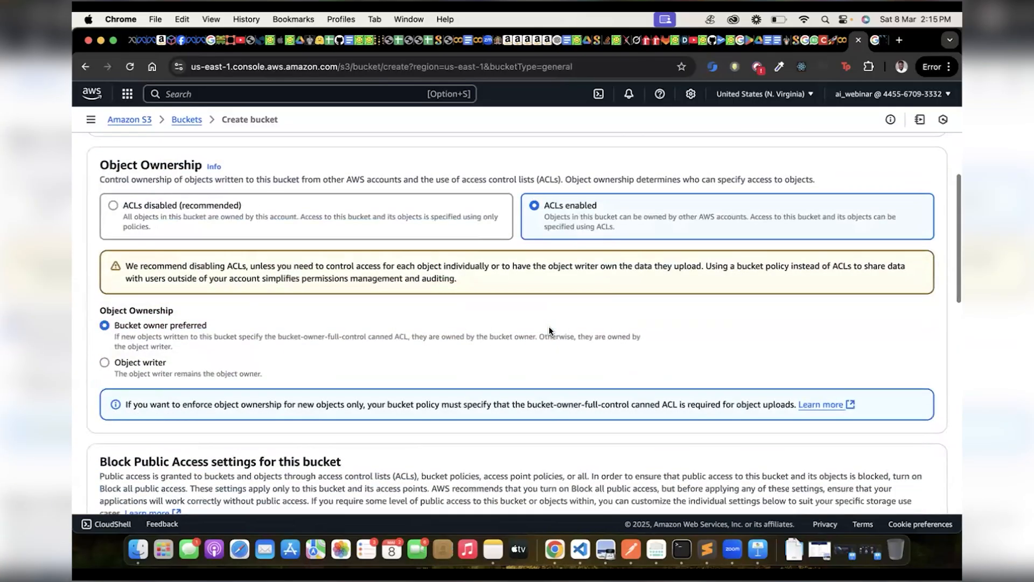
{"action": "scroll", "coordinate": [548, 326], "scroll_direction": "down", "scroll_amount": 2}
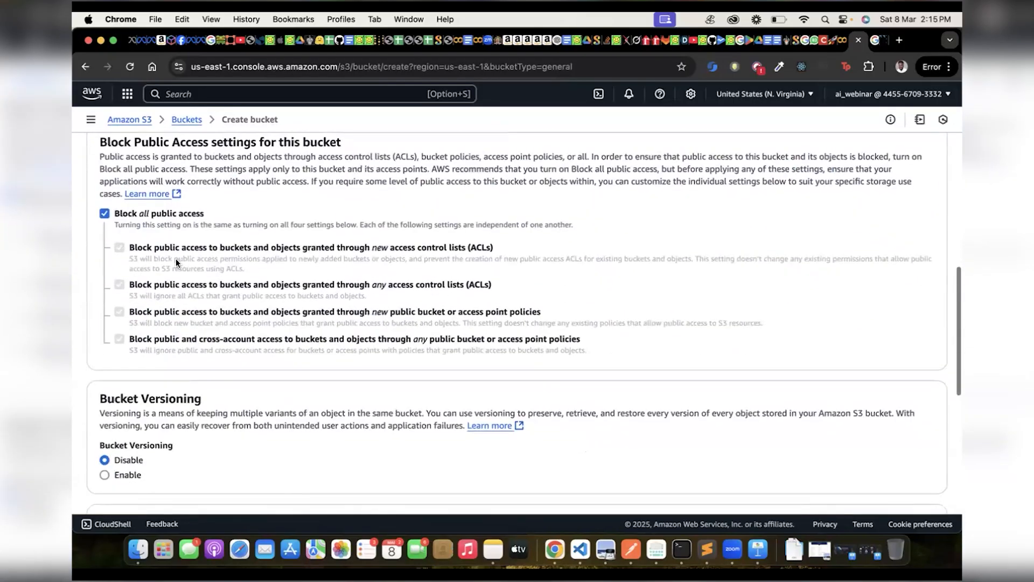
{"action": "left_click", "coordinate": [104, 214]}
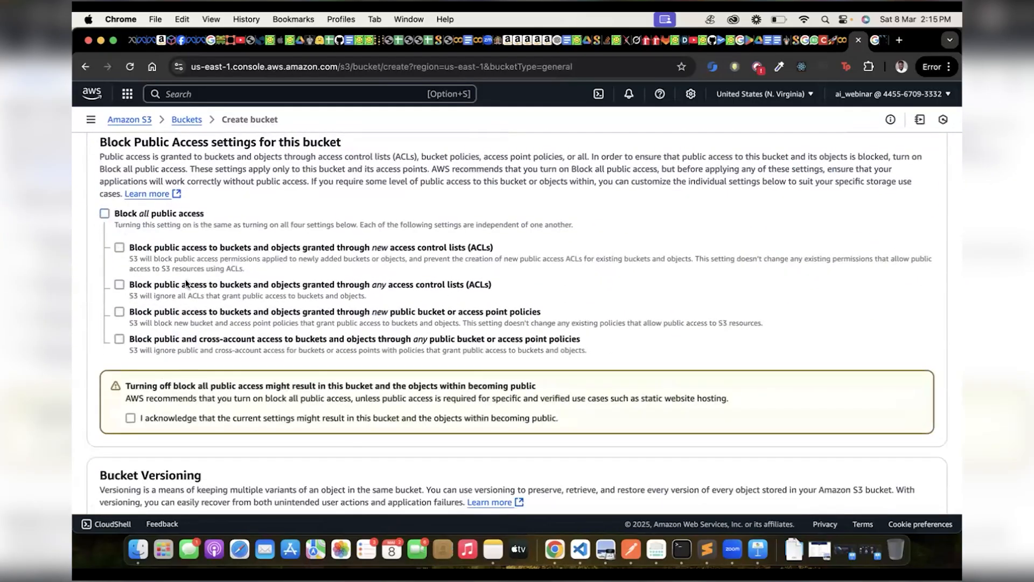
{"action": "left_click", "coordinate": [129, 418]}
{"action": "scroll", "coordinate": [185, 226], "scroll_direction": "down", "scroll_amount": 15}
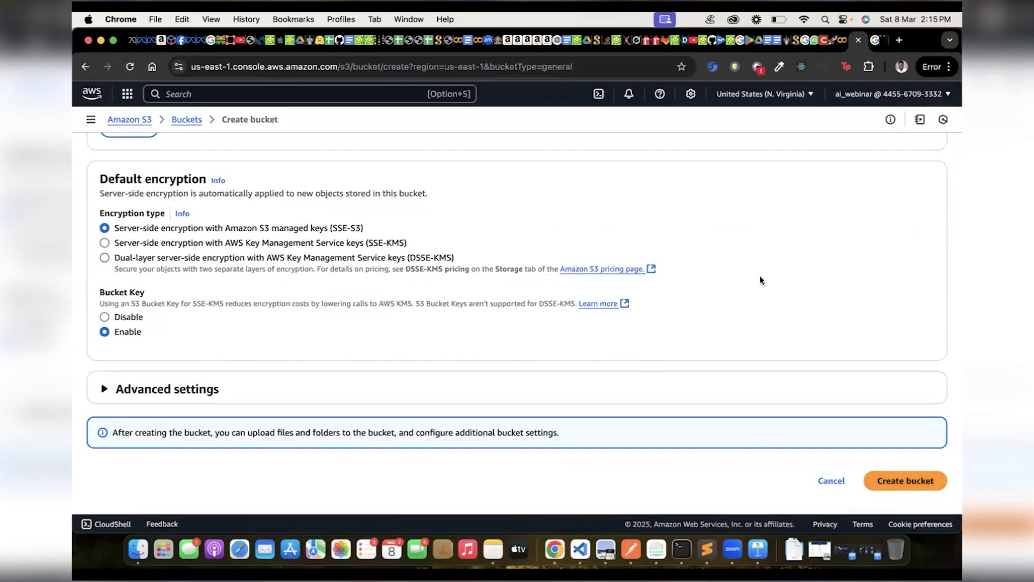
{"action": "scroll", "coordinate": [759, 275], "scroll_direction": "up", "scroll_amount": 20}
{"action": "scroll", "coordinate": [759, 275], "scroll_direction": "down", "scroll_amount": 5}
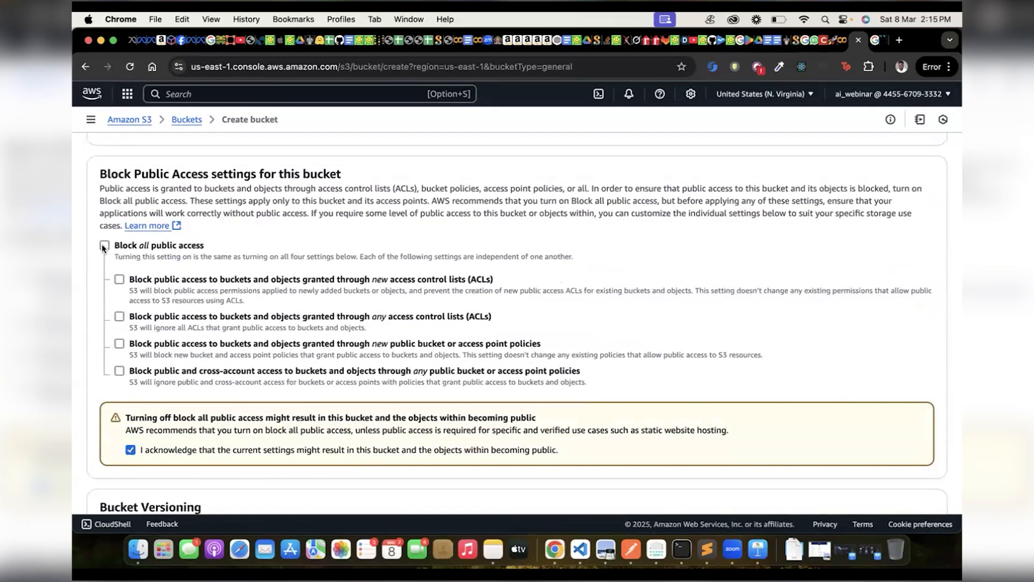
Leave the bucket form without creating a bucket, and open jaiaknowledgebucket to view its objects.
{"action": "scroll", "coordinate": [126, 240], "scroll_direction": "up", "scroll_amount": 15}
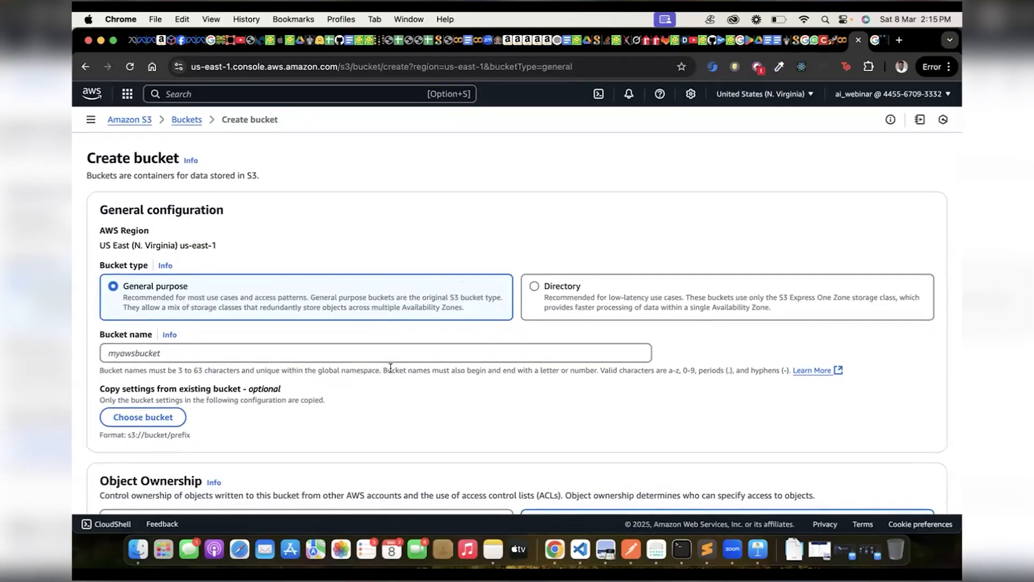
{"action": "scroll", "coordinate": [273, 422], "scroll_direction": "down", "scroll_amount": 15}
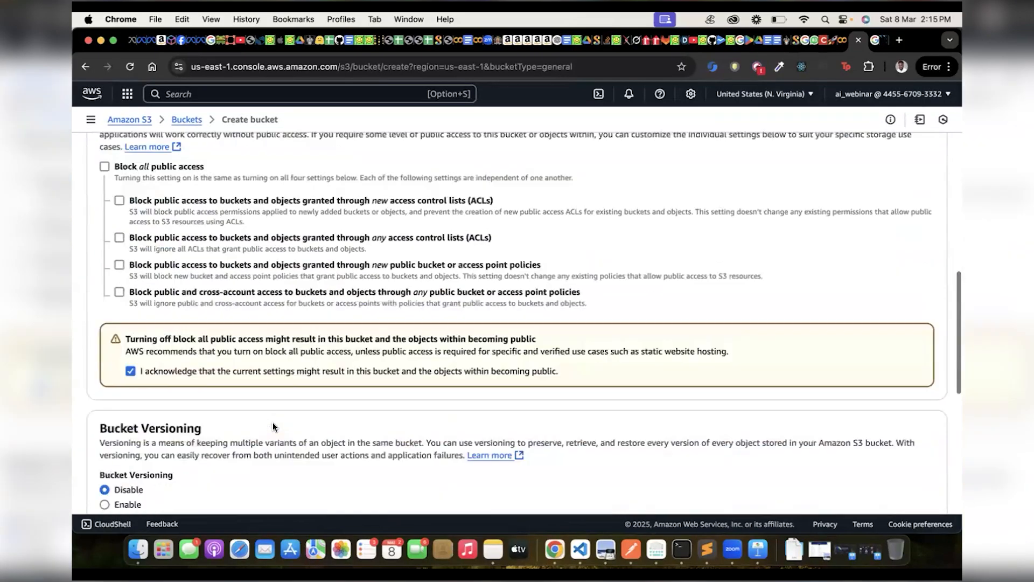
{"action": "scroll", "coordinate": [273, 422], "scroll_direction": "down", "scroll_amount": 8}
{"action": "scroll", "coordinate": [272, 422], "scroll_direction": "up", "scroll_amount": 15}
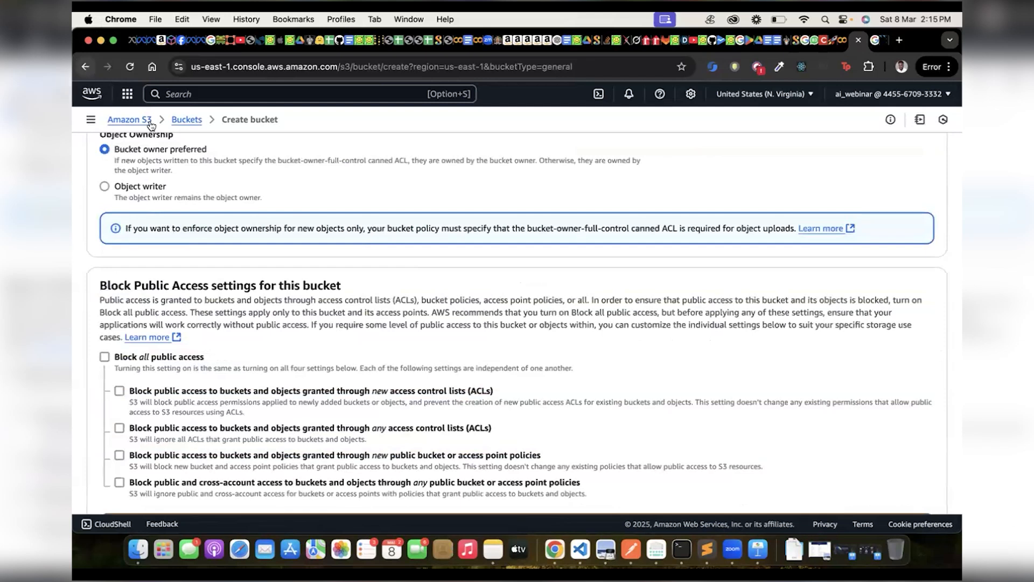
{"action": "left_click", "coordinate": [181, 120]}
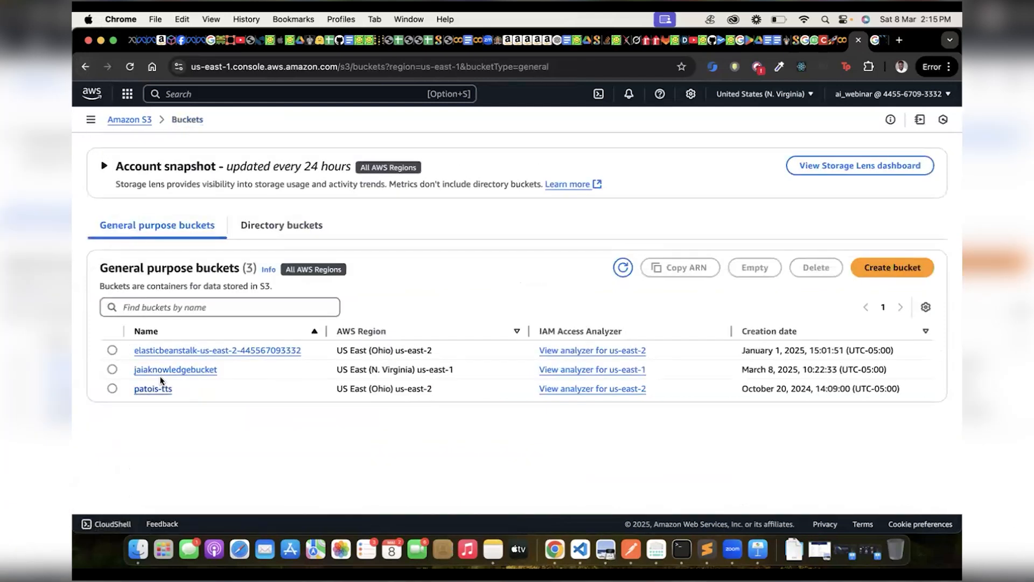
{"action": "left_click", "coordinate": [170, 369]}
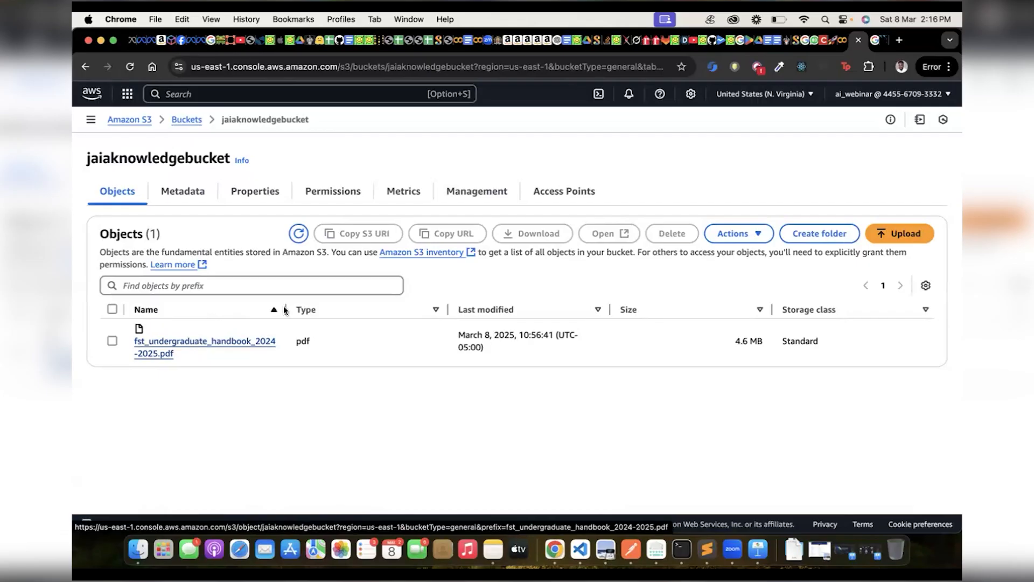
Search the AWS services for "bedrock", open Amazon Bedrock and dismiss the prompt routers banner.
{"action": "left_click", "coordinate": [289, 96]}
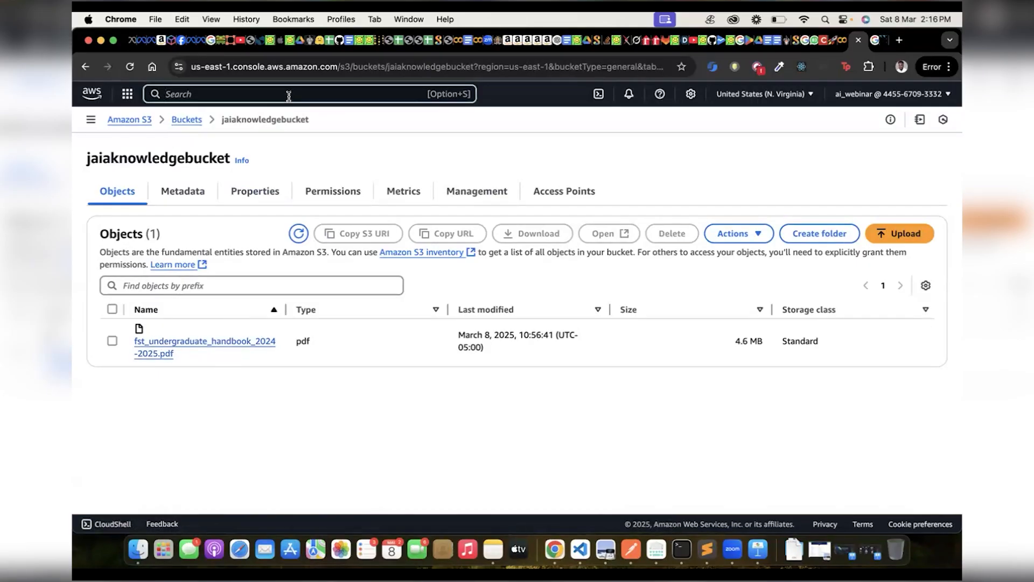
{"action": "type", "text": "bedrock"}
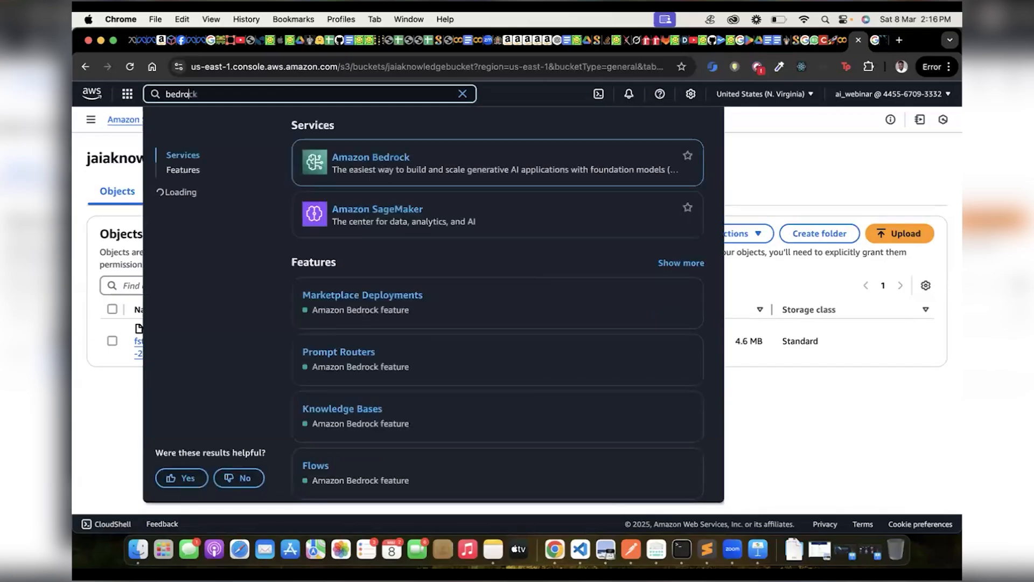
{"action": "left_click", "coordinate": [355, 156]}
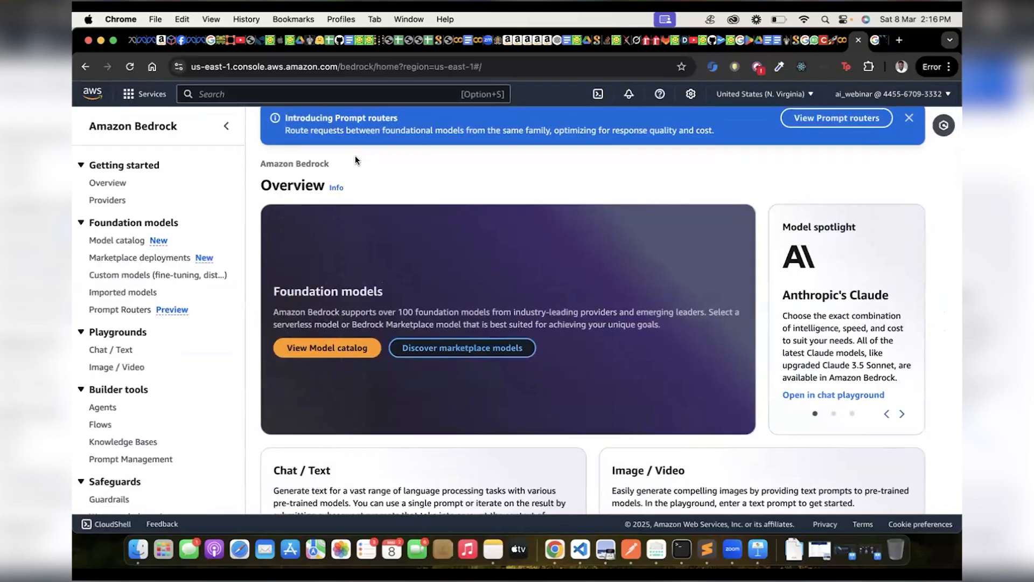
{"action": "left_click", "coordinate": [909, 118]}
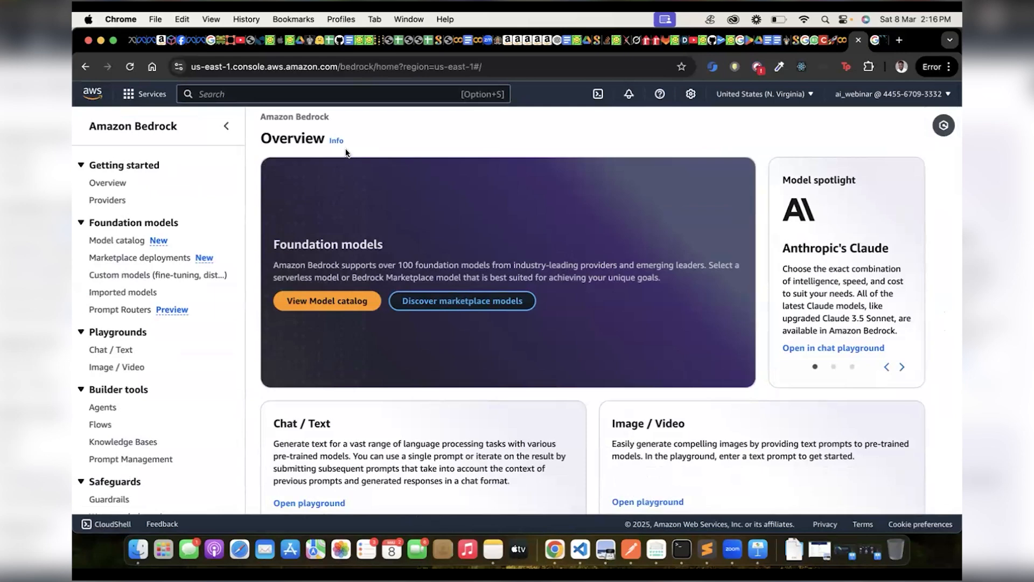
Look through the Bedrock overview and its navigation sections, from foundation models and builder tools to safeguards and data automation.
{"action": "scroll", "coordinate": [346, 152], "scroll_direction": "down", "scroll_amount": 7}
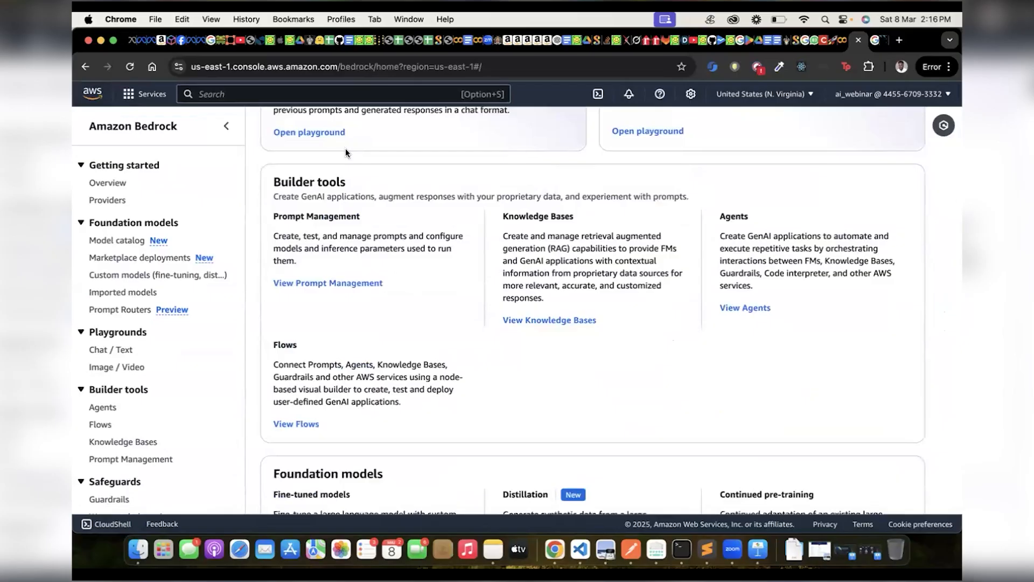
{"action": "scroll", "coordinate": [346, 152], "scroll_direction": "up", "scroll_amount": 7}
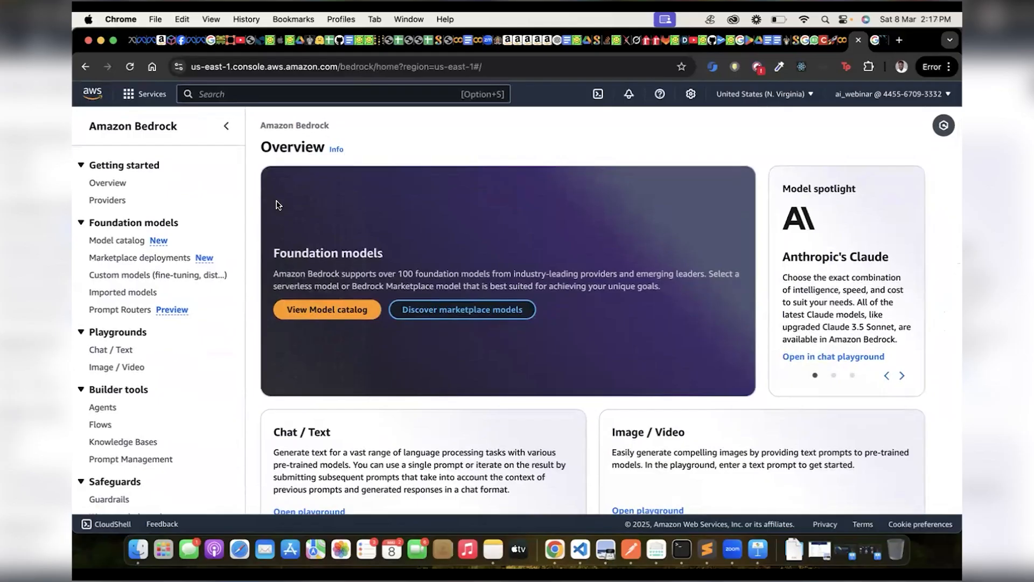
{"action": "scroll", "coordinate": [250, 177], "scroll_direction": "down", "scroll_amount": 1}
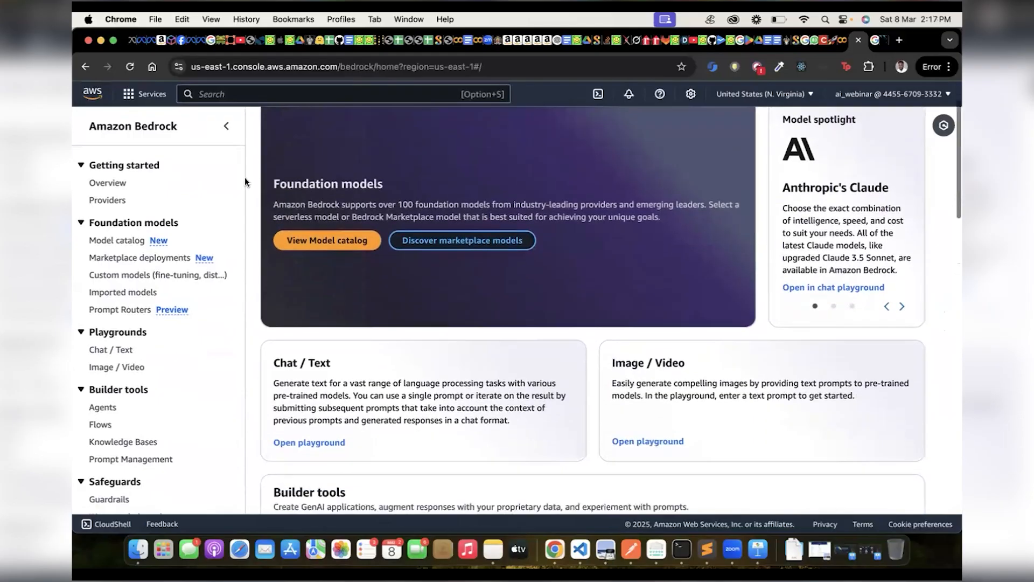
{"action": "scroll", "coordinate": [192, 240], "scroll_direction": "down", "scroll_amount": 1}
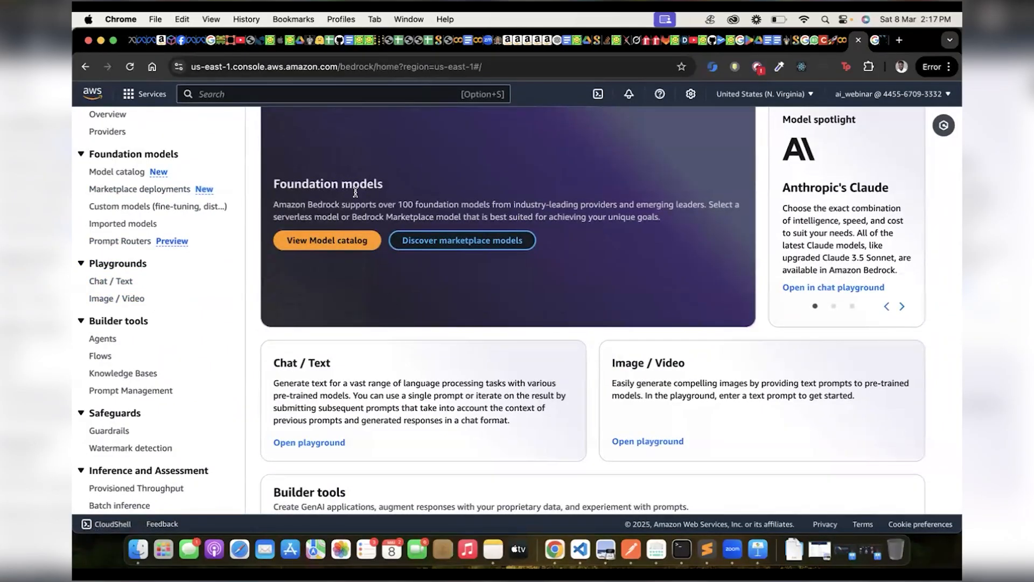
{"action": "scroll", "coordinate": [303, 367], "scroll_direction": "down", "scroll_amount": 1}
{"action": "scroll", "coordinate": [304, 367], "scroll_direction": "down", "scroll_amount": 8}
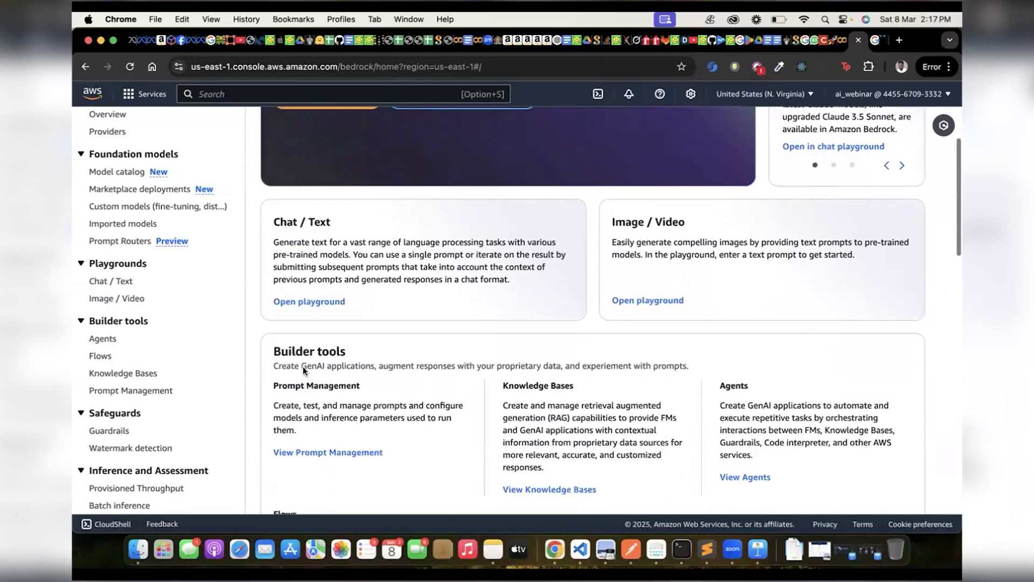
{"action": "scroll", "coordinate": [191, 350], "scroll_direction": "down", "scroll_amount": 1}
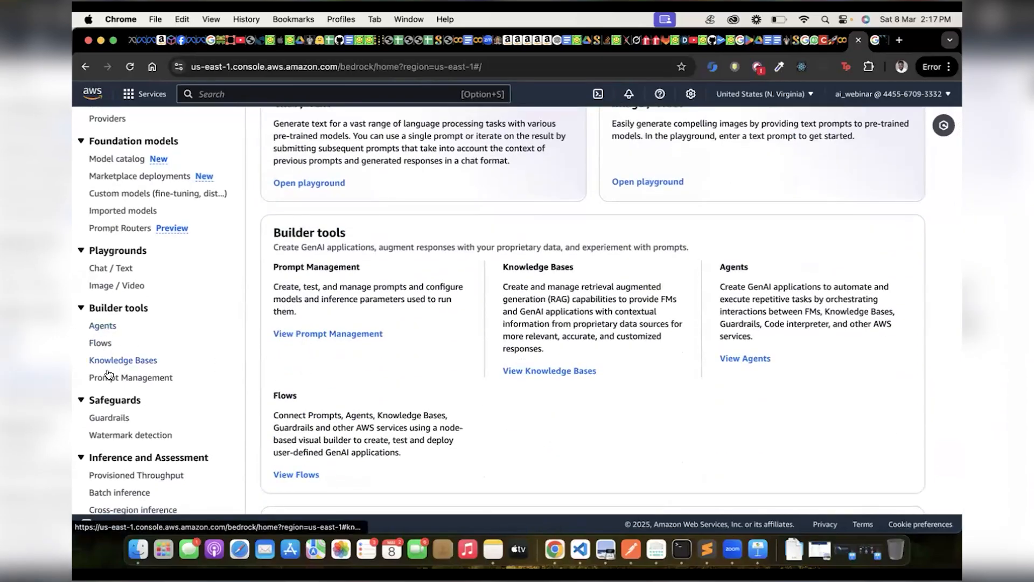
{"action": "scroll", "coordinate": [98, 417], "scroll_direction": "down", "scroll_amount": 7}
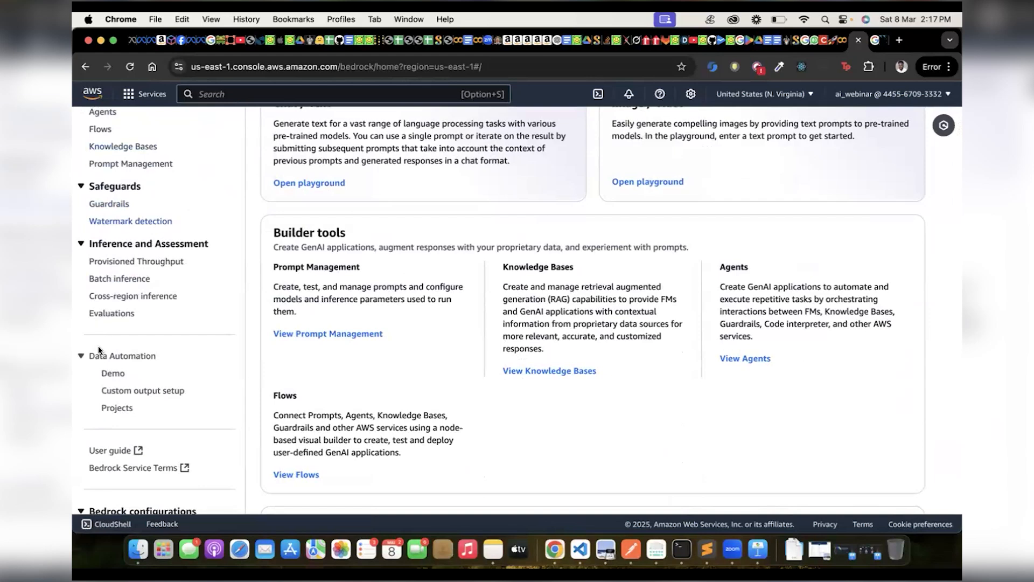
{"action": "scroll", "coordinate": [110, 226], "scroll_direction": "up", "scroll_amount": 2}
{"action": "scroll", "coordinate": [109, 226], "scroll_direction": "up", "scroll_amount": 6}
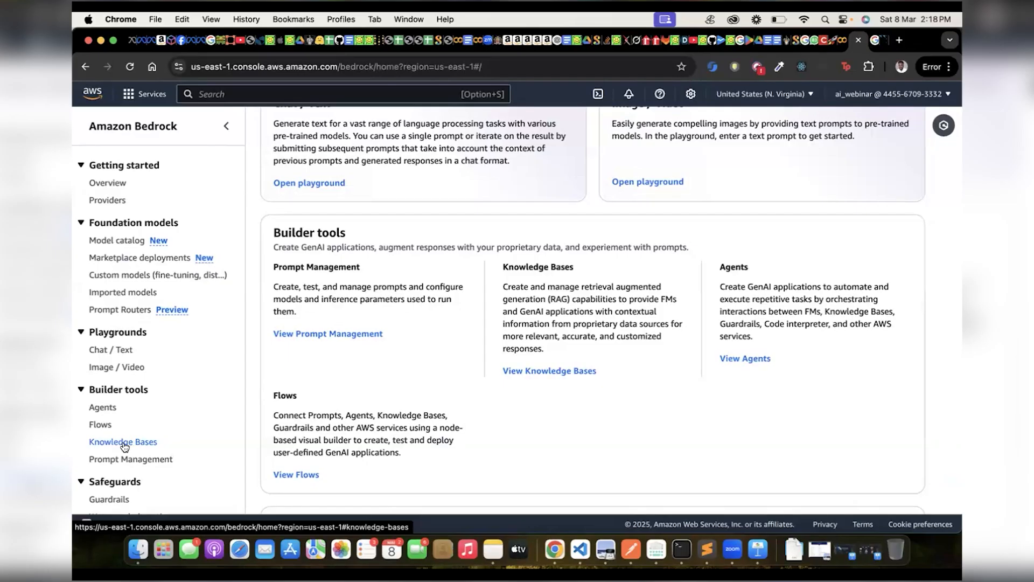
Open the Bedrock model catalog and examine the access status of the listed models, such as Llama 3.3 70B Instruct.
{"action": "left_click", "coordinate": [117, 239]}
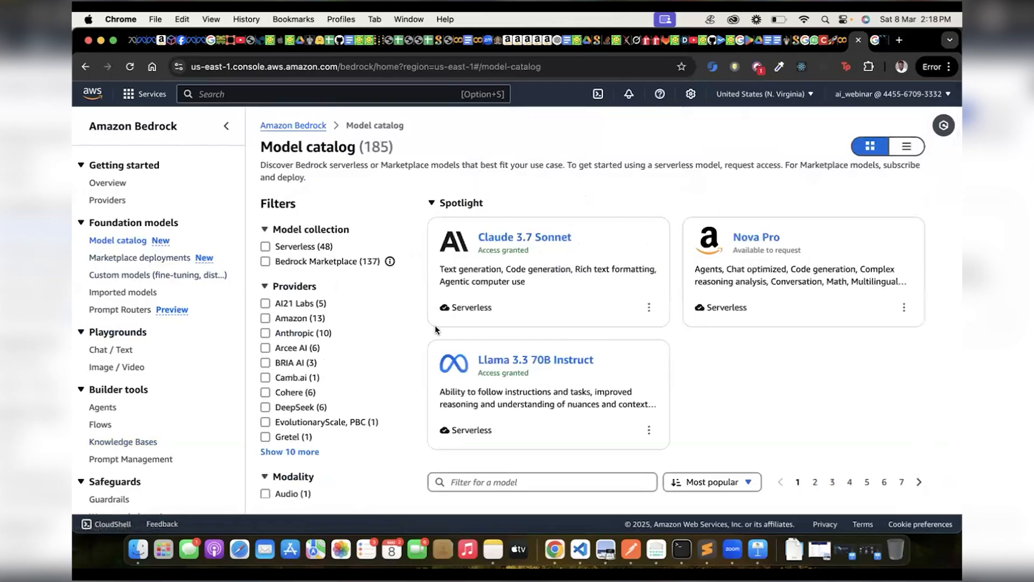
{"action": "scroll", "coordinate": [546, 342], "scroll_direction": "down", "scroll_amount": 10}
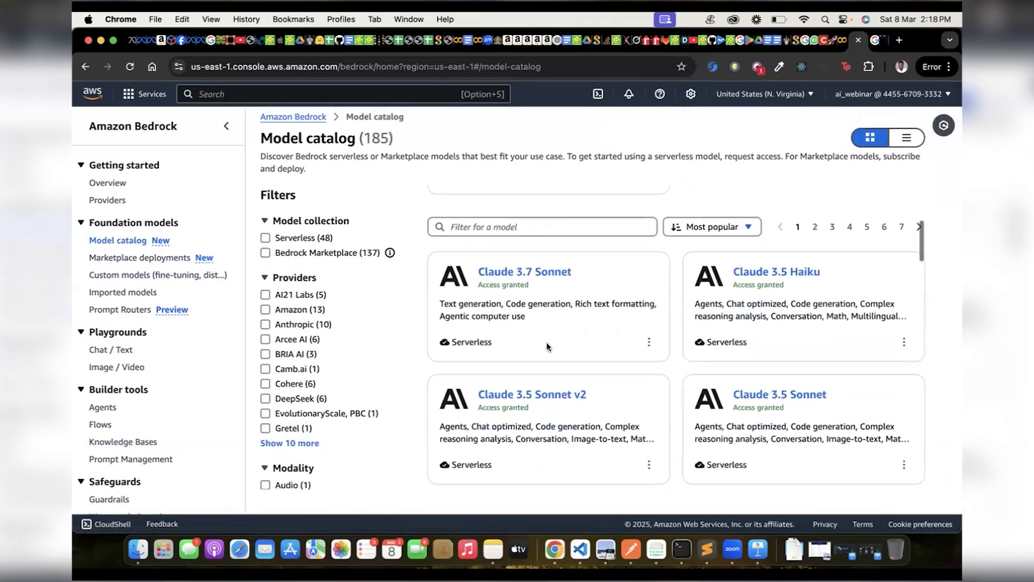
{"action": "scroll", "coordinate": [546, 341], "scroll_direction": "down", "scroll_amount": 2}
{"action": "scroll", "coordinate": [546, 341], "scroll_direction": "up", "scroll_amount": 5}
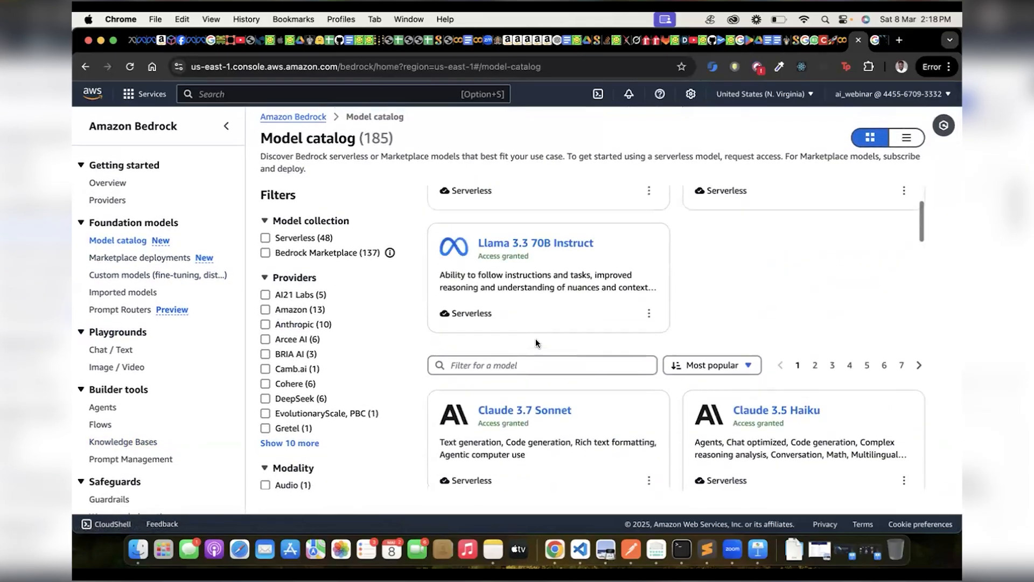
{"action": "left_click_drag", "start_coordinate": [476, 256], "coordinate": [531, 258]}
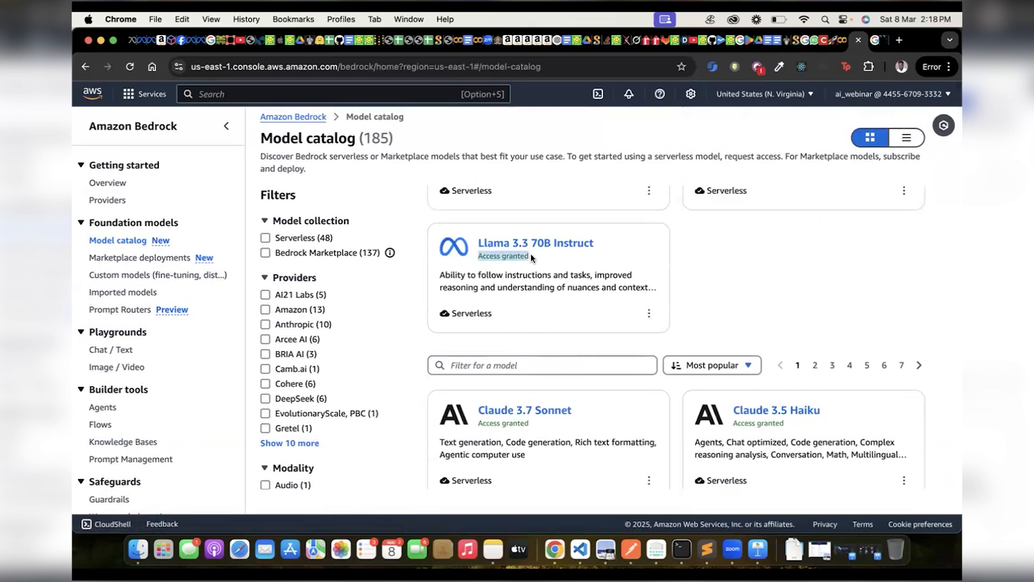
{"action": "scroll", "coordinate": [531, 258], "scroll_direction": "down", "scroll_amount": 10}
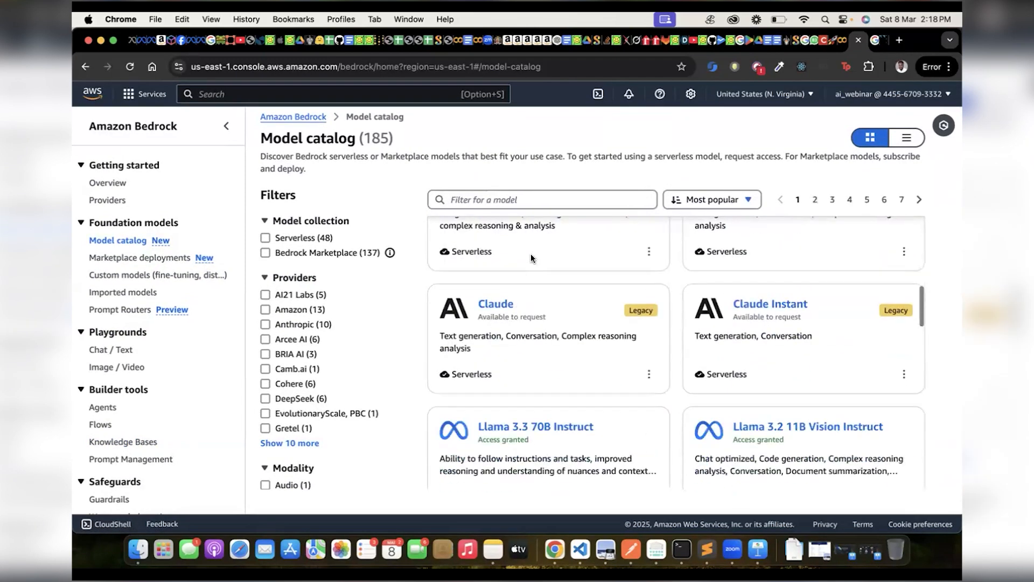
Open the access settings for Claude 3 Sonnet from the model catalog and start modifying model access.
{"action": "scroll", "coordinate": [531, 258], "scroll_direction": "up", "scroll_amount": 2}
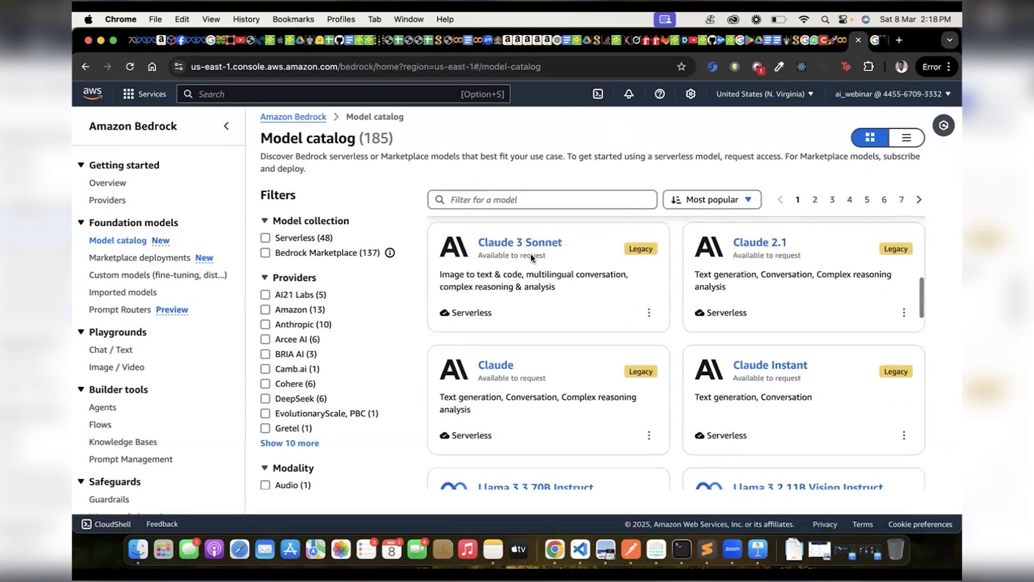
{"action": "mouse_move", "coordinate": [481, 256]}
{"action": "left_mouse_down"}
{"action": "mouse_move", "coordinate": [549, 259]}
{"action": "mouse_move", "coordinate": [480, 253]}
{"action": "left_mouse_up"}
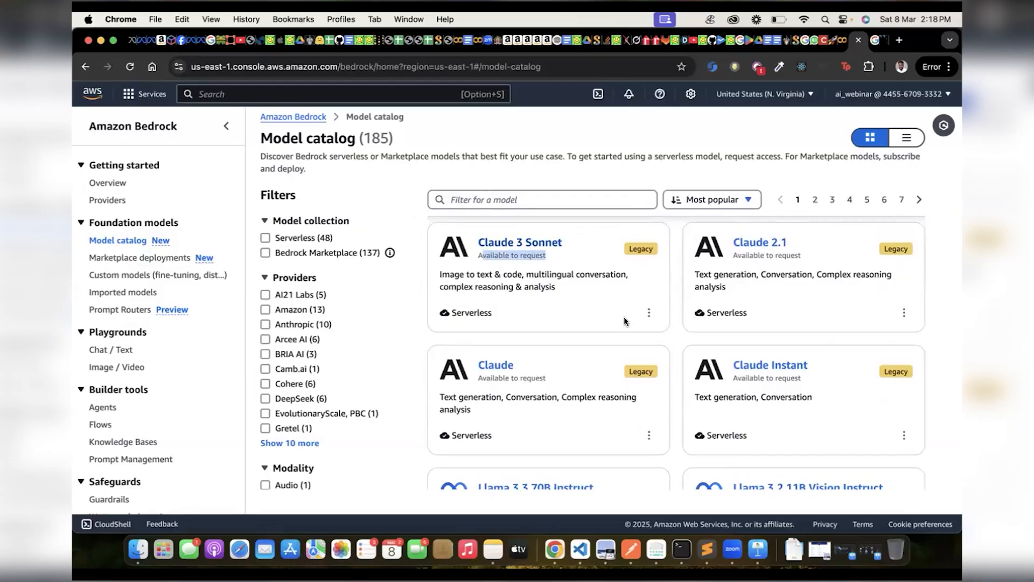
{"action": "left_click", "coordinate": [650, 314]}
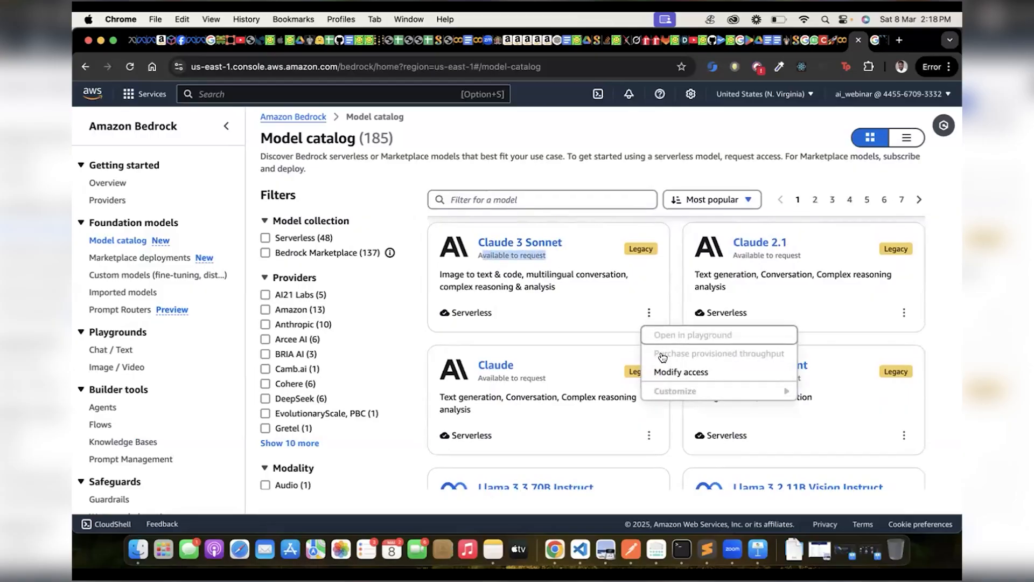
{"action": "left_click", "coordinate": [668, 370]}
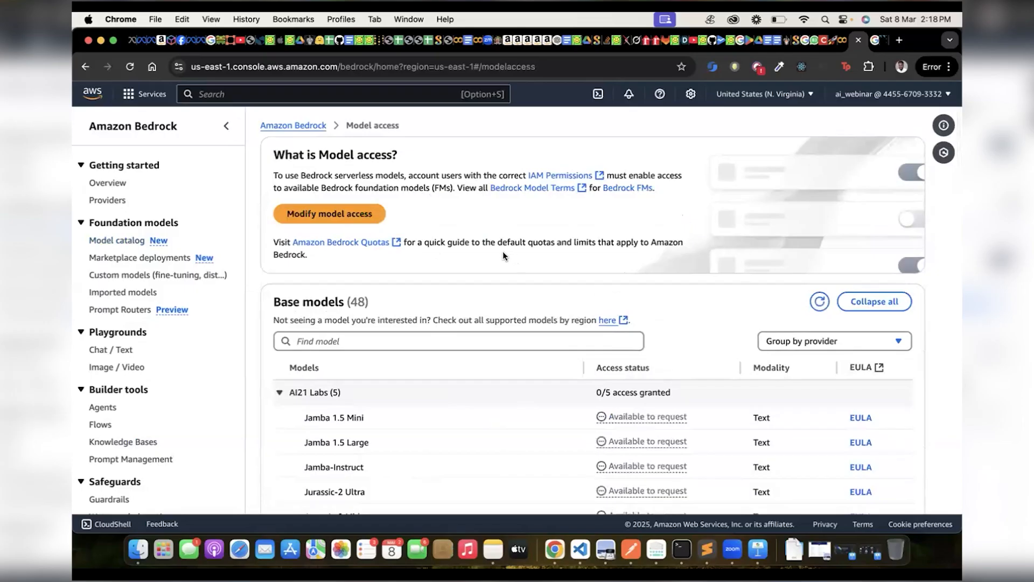
{"action": "left_click", "coordinate": [327, 213]}
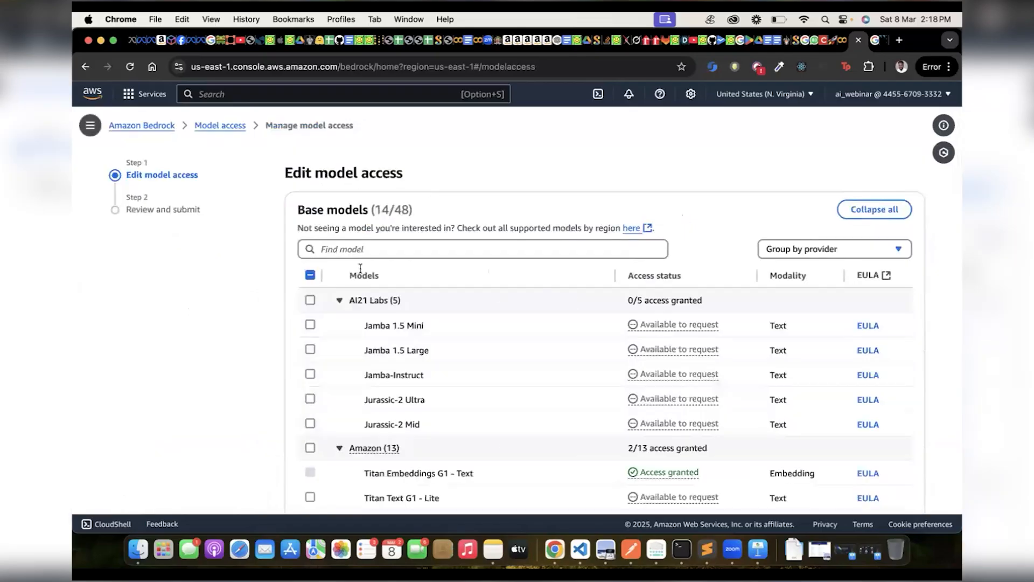
Examine which Anthropic, Cohere and Meta models are selected in the base model list and their access status.
{"action": "scroll", "coordinate": [360, 267], "scroll_direction": "down", "scroll_amount": 10}
{"action": "scroll", "coordinate": [308, 280], "scroll_direction": "up", "scroll_amount": 2}
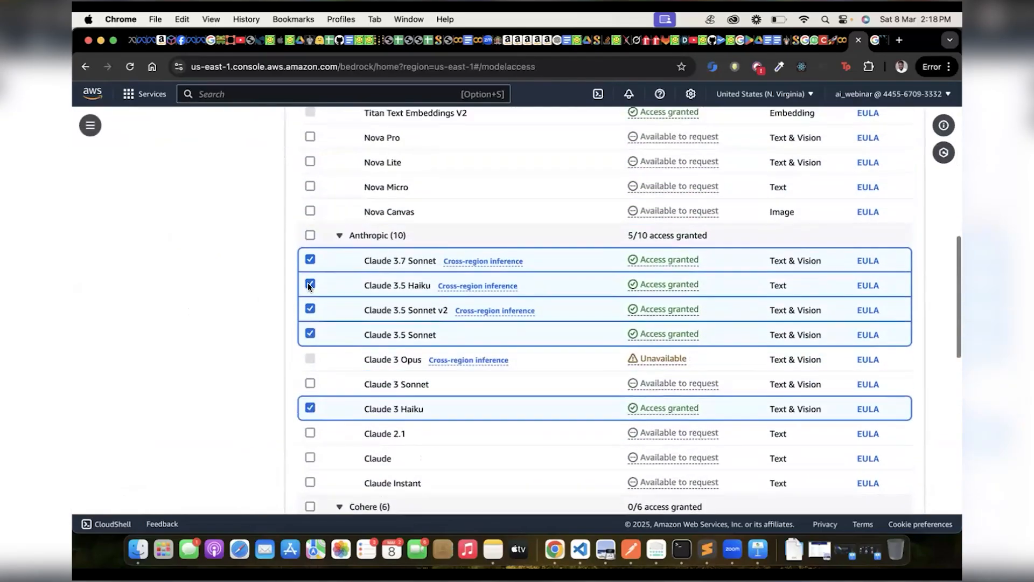
{"action": "scroll", "coordinate": [321, 268], "scroll_direction": "up", "scroll_amount": 6}
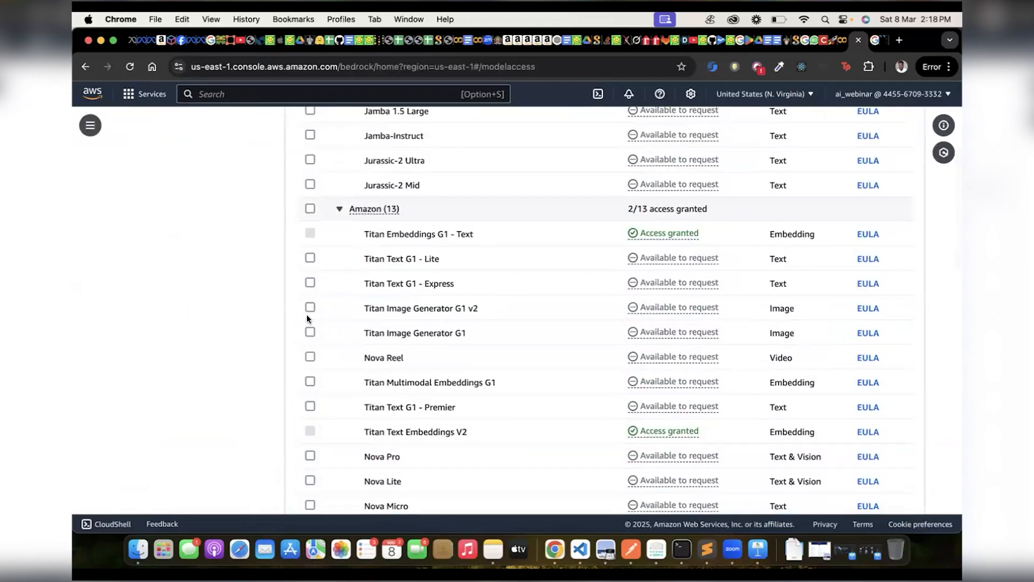
{"action": "scroll", "coordinate": [306, 315], "scroll_direction": "down", "scroll_amount": 9}
{"action": "scroll", "coordinate": [307, 319], "scroll_direction": "up", "scroll_amount": 3}
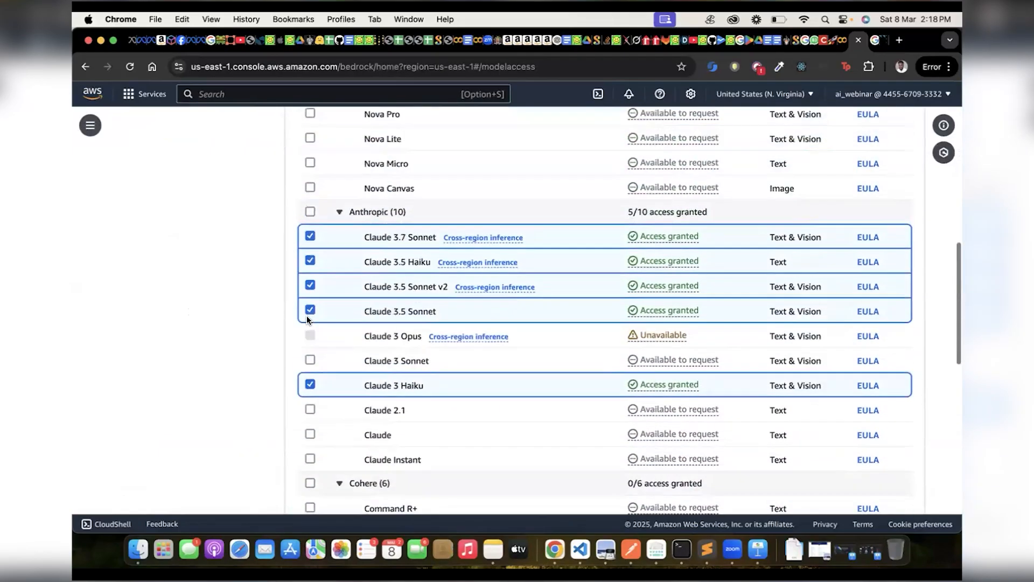
{"action": "scroll", "coordinate": [307, 319], "scroll_direction": "up", "scroll_amount": 2}
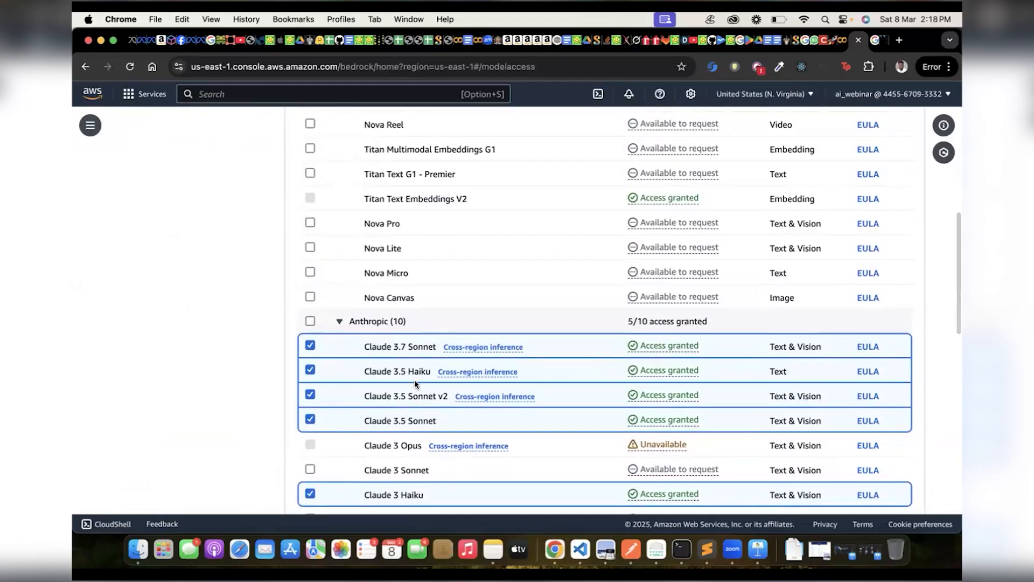
{"action": "scroll", "coordinate": [403, 381], "scroll_direction": "down", "scroll_amount": 15}
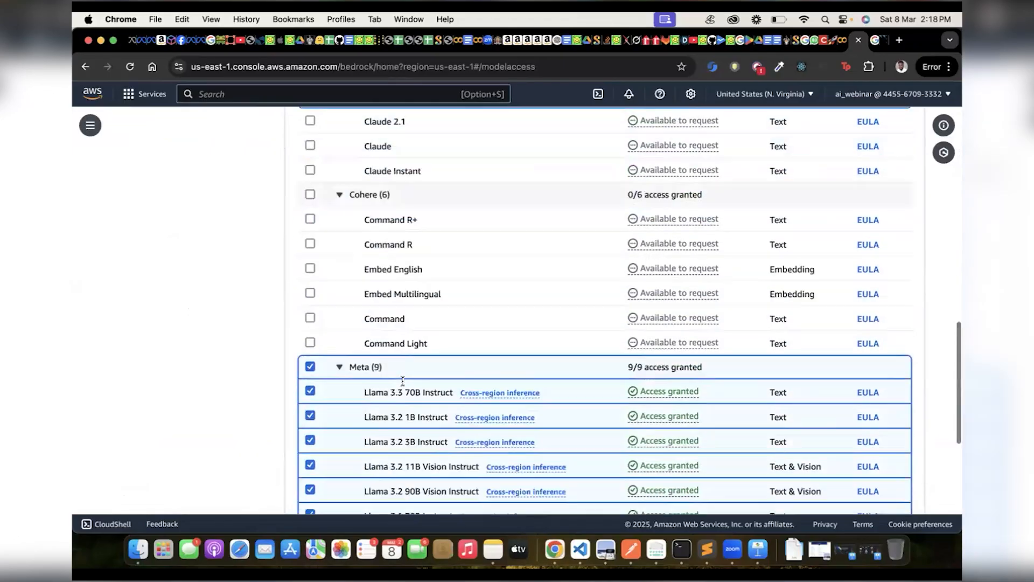
{"action": "scroll", "coordinate": [403, 373], "scroll_direction": "up", "scroll_amount": 15}
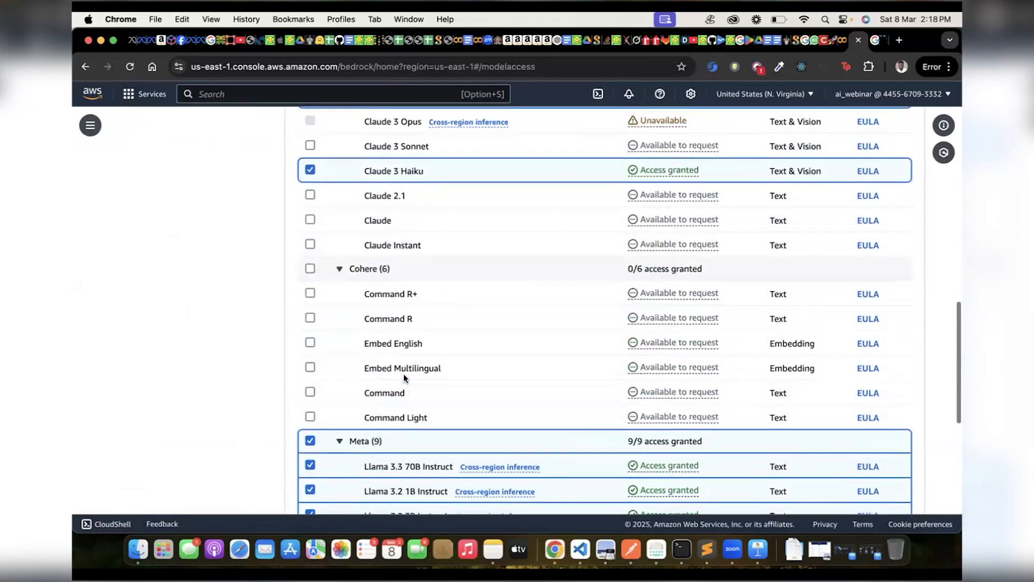
{"action": "scroll", "coordinate": [403, 373], "scroll_direction": "down", "scroll_amount": 10}
{"action": "scroll", "coordinate": [402, 373], "scroll_direction": "down", "scroll_amount": 4}
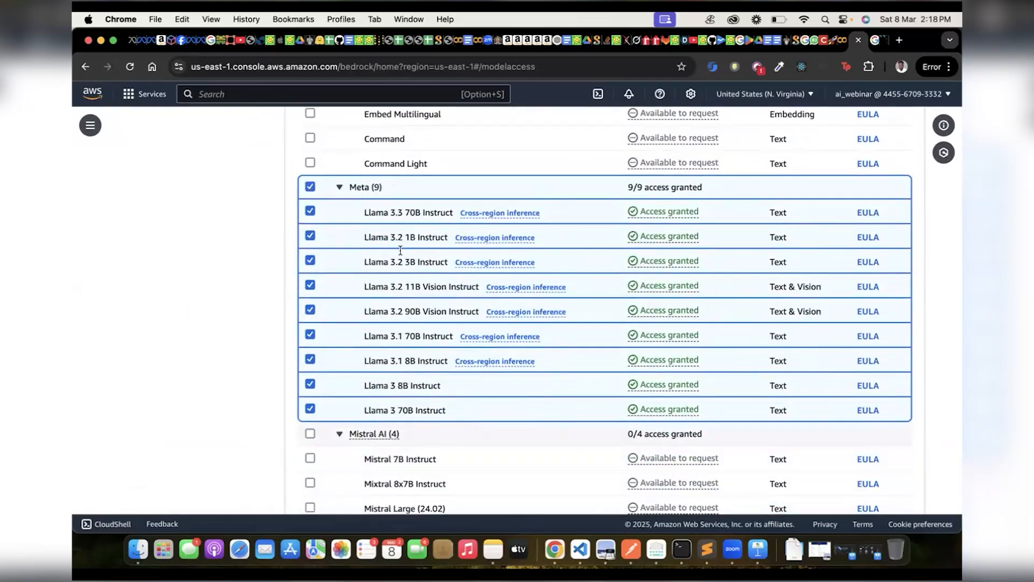
Compare the access status of the Anthropic Claude models with the AI21 Labs and Amazon models.
{"action": "scroll", "coordinate": [386, 237], "scroll_direction": "up", "scroll_amount": 10}
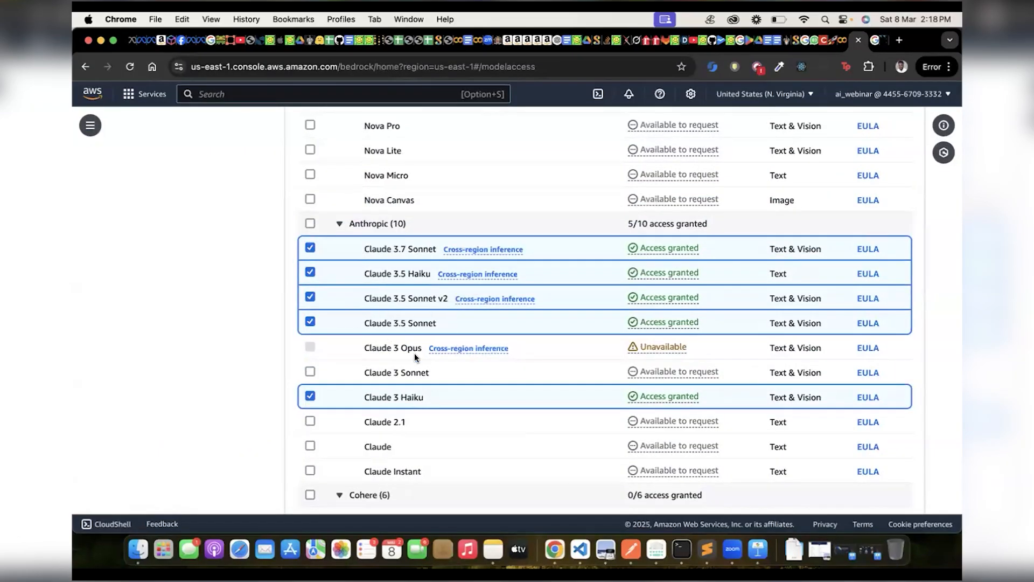
{"action": "scroll", "coordinate": [414, 354], "scroll_direction": "down", "scroll_amount": 3}
{"action": "scroll", "coordinate": [393, 366], "scroll_direction": "up", "scroll_amount": 10}
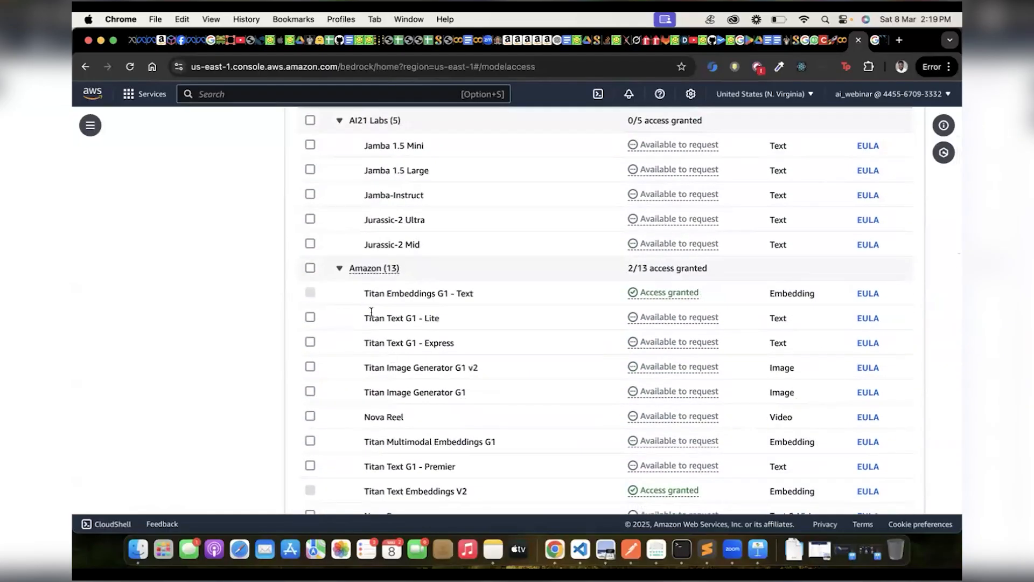
{"action": "scroll", "coordinate": [370, 310], "scroll_direction": "up", "scroll_amount": 3}
{"action": "scroll", "coordinate": [370, 310], "scroll_direction": "down", "scroll_amount": 10}
{"action": "scroll", "coordinate": [371, 310], "scroll_direction": "down", "scroll_amount": 4}
{"action": "scroll", "coordinate": [371, 311], "scroll_direction": "up", "scroll_amount": 3}
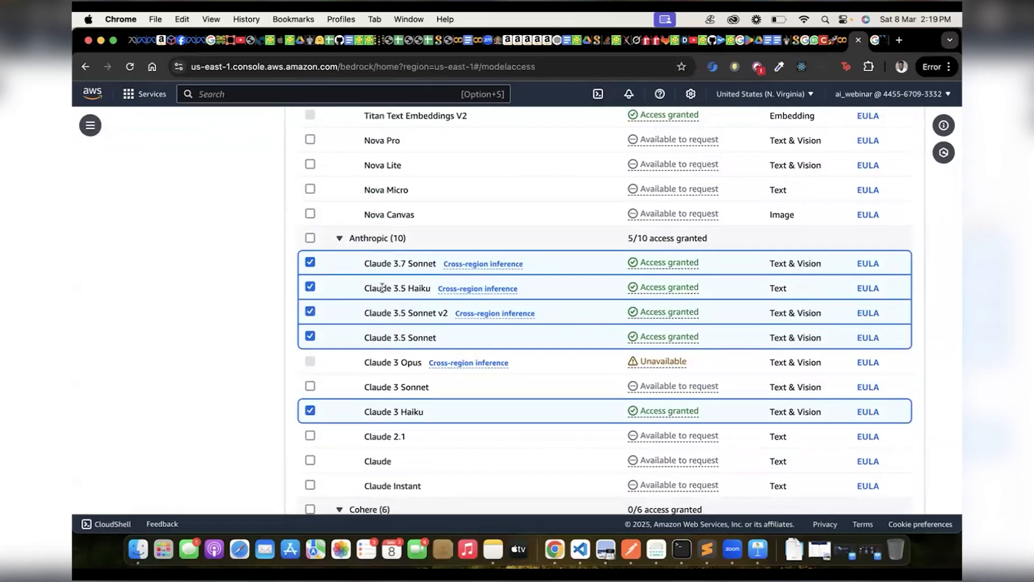
{"action": "scroll", "coordinate": [382, 287], "scroll_direction": "up", "scroll_amount": 1}
{"action": "scroll", "coordinate": [382, 287], "scroll_direction": "down", "scroll_amount": 2}
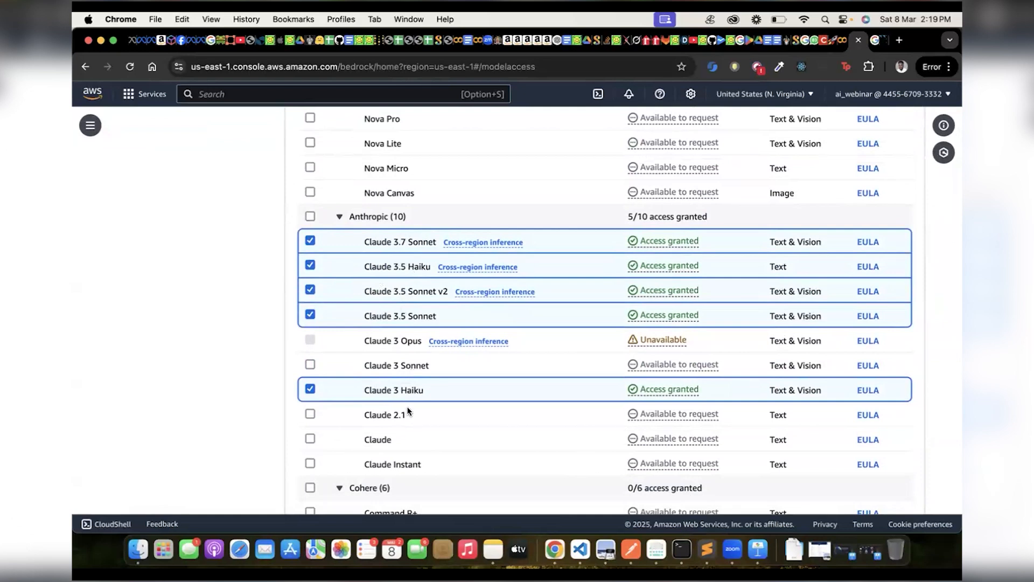
Locate Titan Text Embeddings V2 among the Amazon models, highlight its name and check its access status.
{"action": "scroll", "coordinate": [413, 372], "scroll_direction": "up", "scroll_amount": 5}
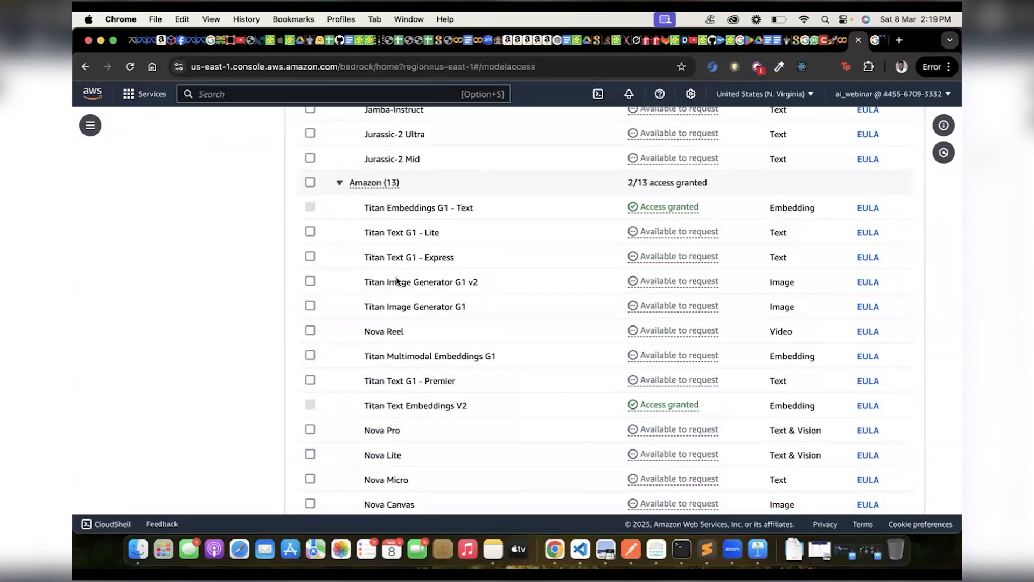
{"action": "scroll", "coordinate": [395, 278], "scroll_direction": "down", "scroll_amount": 1}
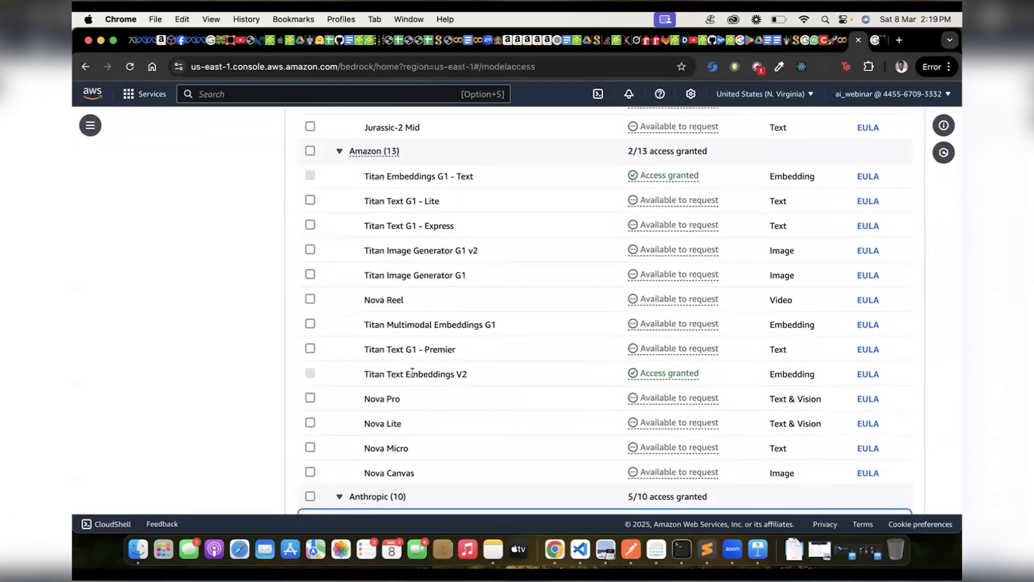
{"action": "scroll", "coordinate": [403, 368], "scroll_direction": "down", "scroll_amount": 2}
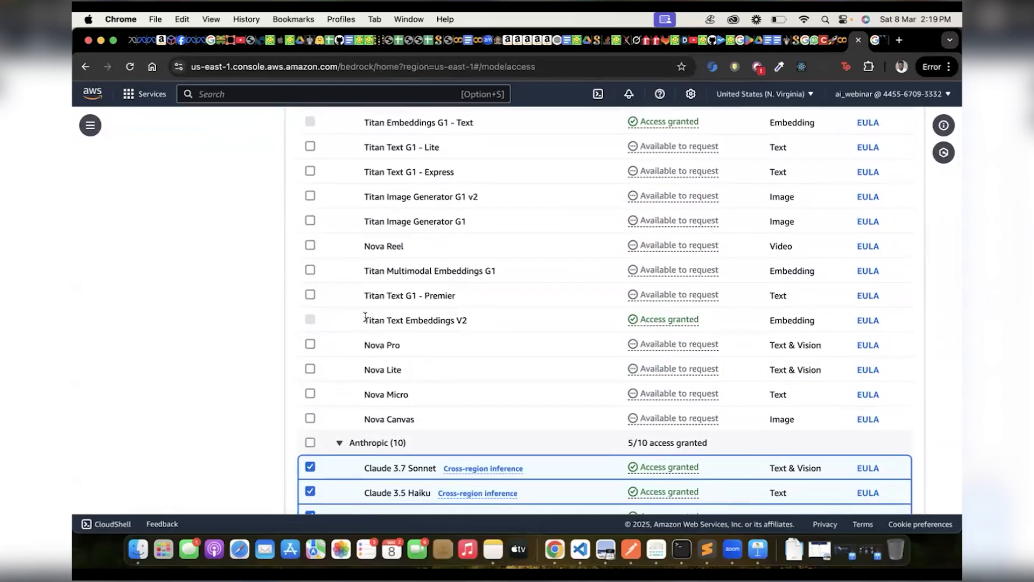
{"action": "left_click_drag", "start_coordinate": [466, 320], "coordinate": [361, 320]}
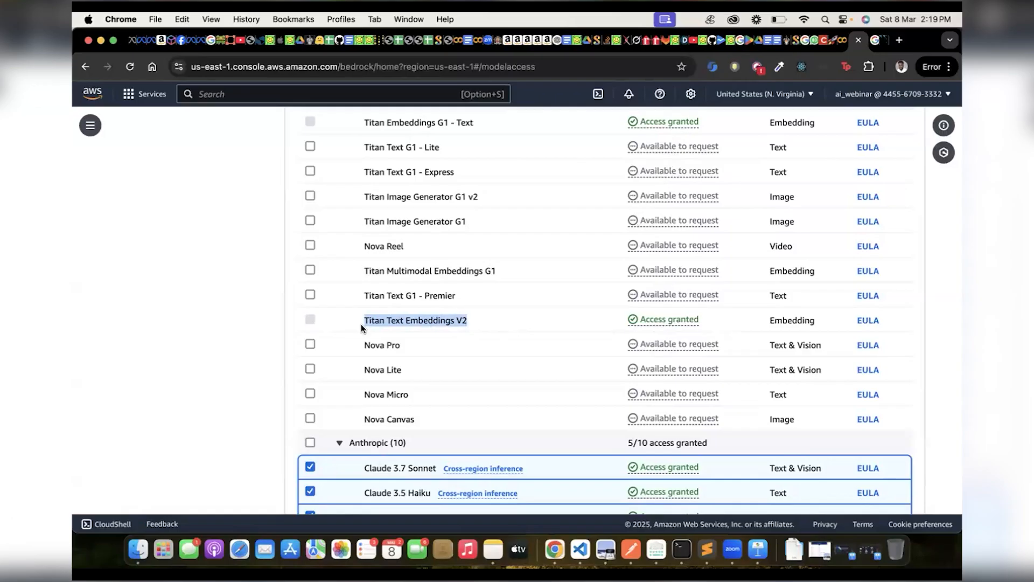
{"action": "left_click_drag", "start_coordinate": [362, 319], "coordinate": [490, 317]}
{"action": "scroll", "coordinate": [489, 317], "scroll_direction": "up", "scroll_amount": 10}
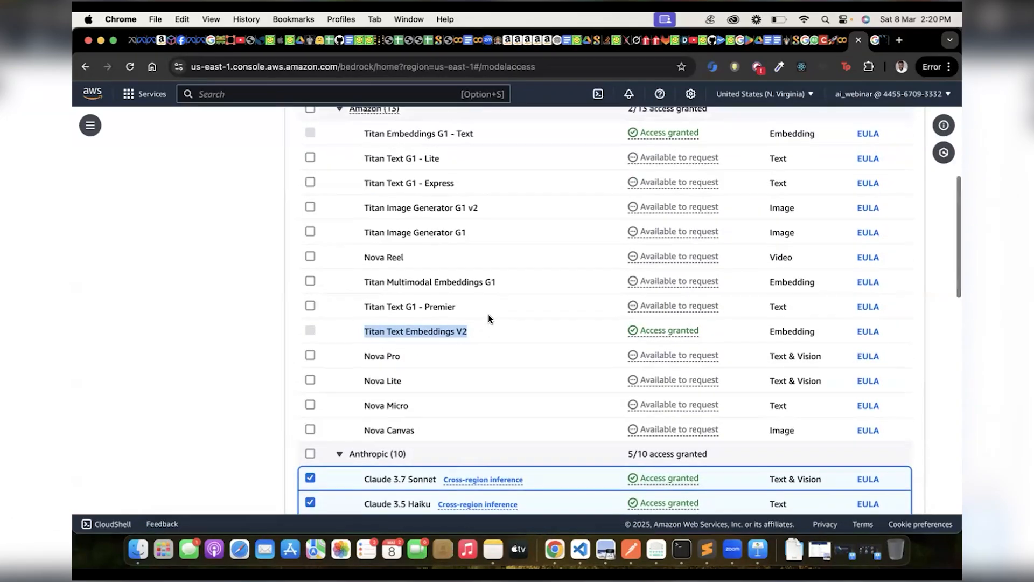
{"action": "scroll", "coordinate": [489, 318], "scroll_direction": "down", "scroll_amount": 7}
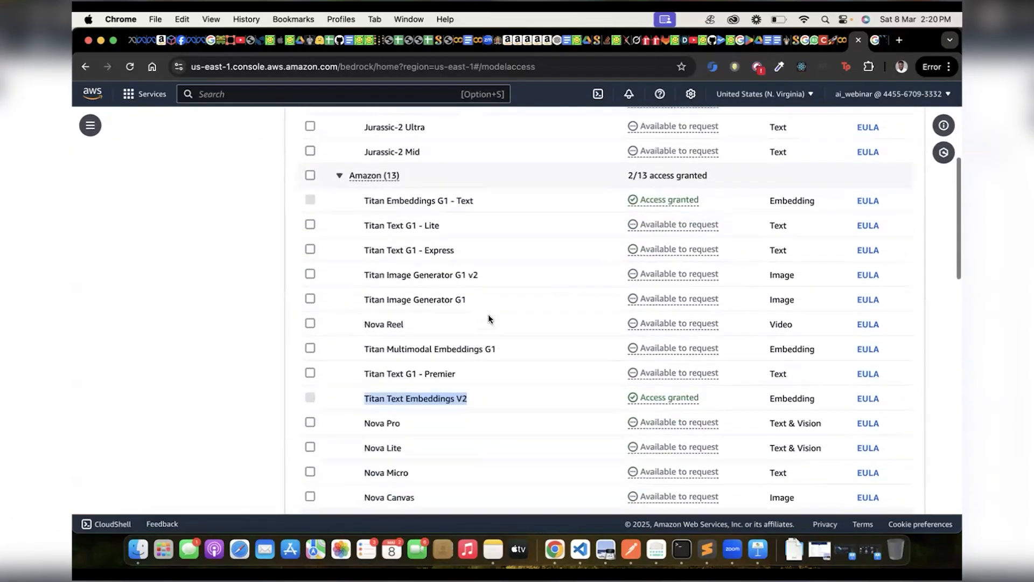
Review the whole base model list once more, from AI21 Labs to the Meta and Mistral AI models.
{"action": "scroll", "coordinate": [489, 318], "scroll_direction": "up", "scroll_amount": 8}
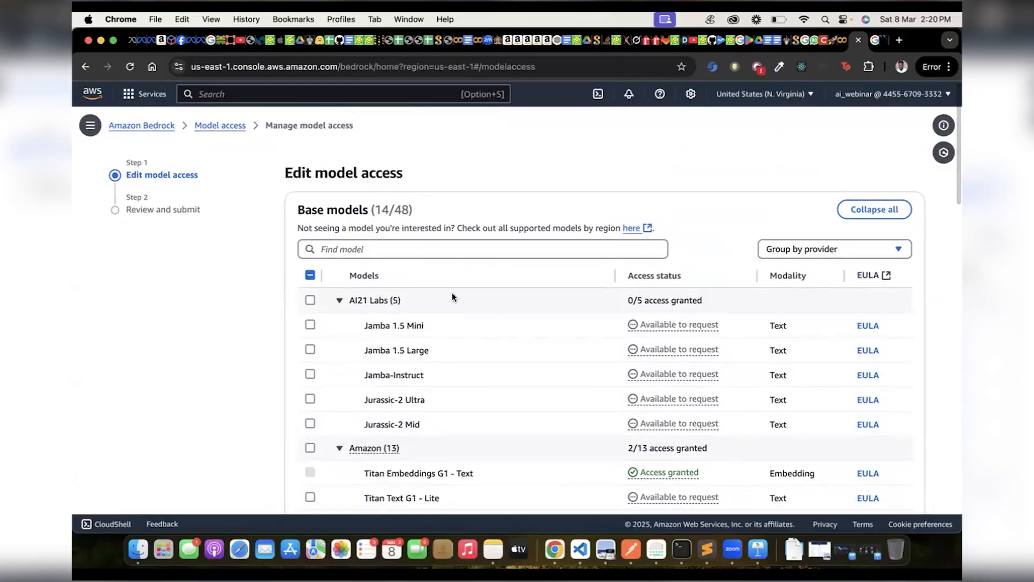
{"action": "scroll", "coordinate": [451, 293], "scroll_direction": "down", "scroll_amount": 6}
{"action": "scroll", "coordinate": [451, 292], "scroll_direction": "up", "scroll_amount": 1}
{"action": "scroll", "coordinate": [452, 293], "scroll_direction": "down", "scroll_amount": 12}
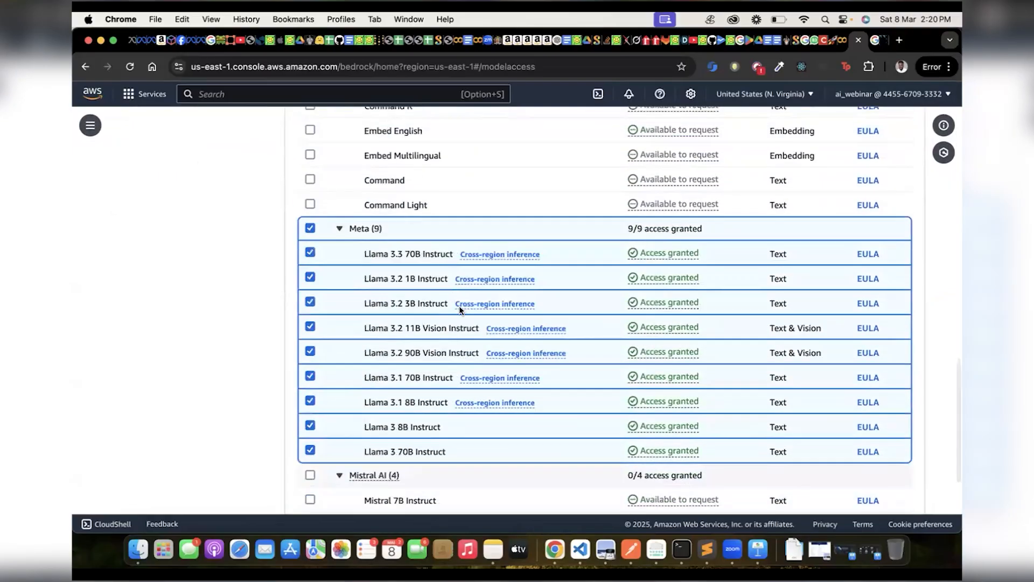
{"action": "scroll", "coordinate": [409, 395], "scroll_direction": "down", "scroll_amount": 3}
{"action": "scroll", "coordinate": [409, 395], "scroll_direction": "up", "scroll_amount": 15}
{"action": "scroll", "coordinate": [409, 397], "scroll_direction": "up", "scroll_amount": 6}
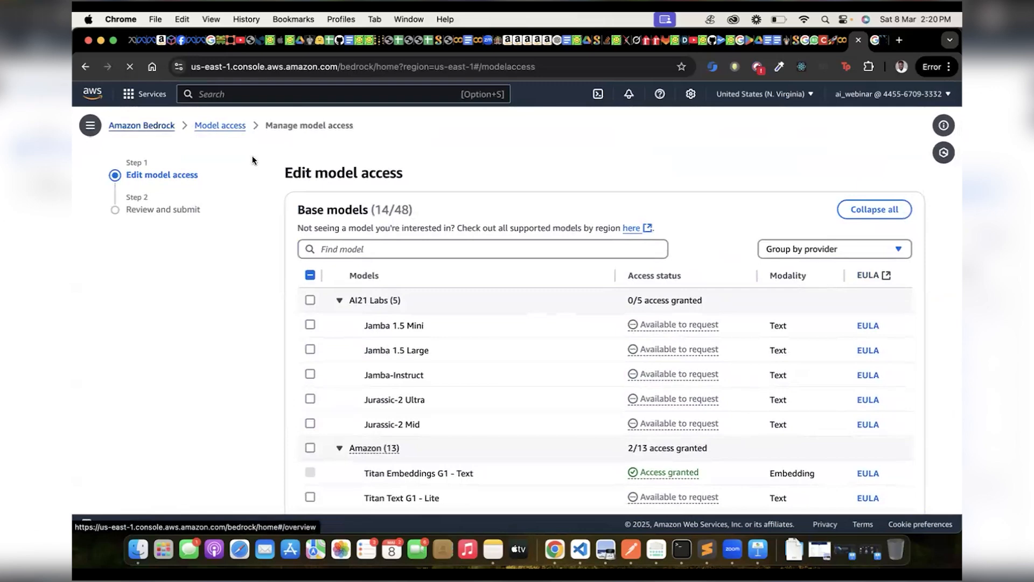
Leave the model access editor without submitting and review the Claude and Llama models' access status in the model catalog.
{"action": "left_click", "coordinate": [145, 126]}
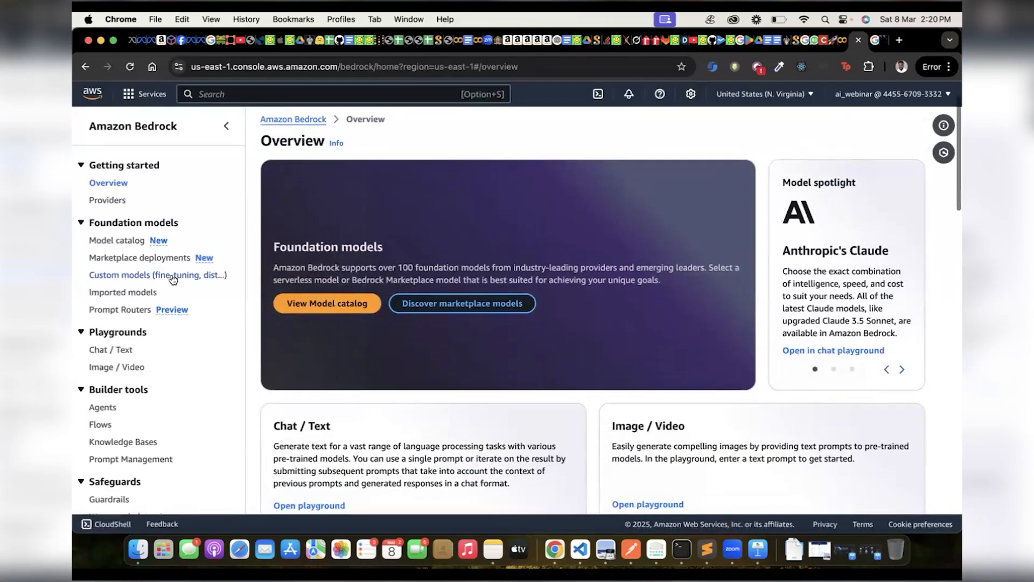
{"action": "left_click", "coordinate": [118, 241]}
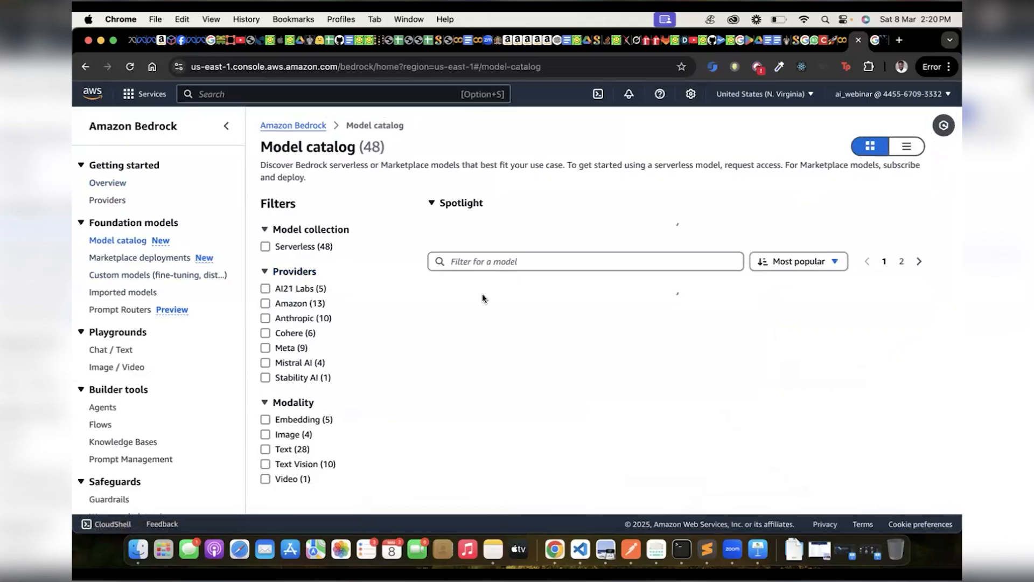
{"action": "scroll", "coordinate": [551, 302], "scroll_direction": "down", "scroll_amount": 1}
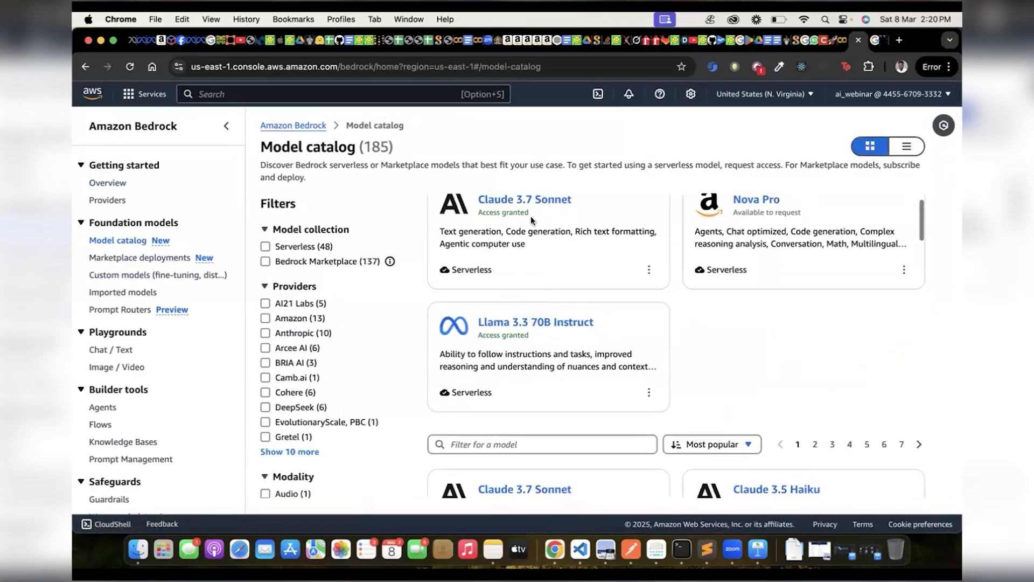
{"action": "scroll", "coordinate": [524, 251], "scroll_direction": "up", "scroll_amount": 1}
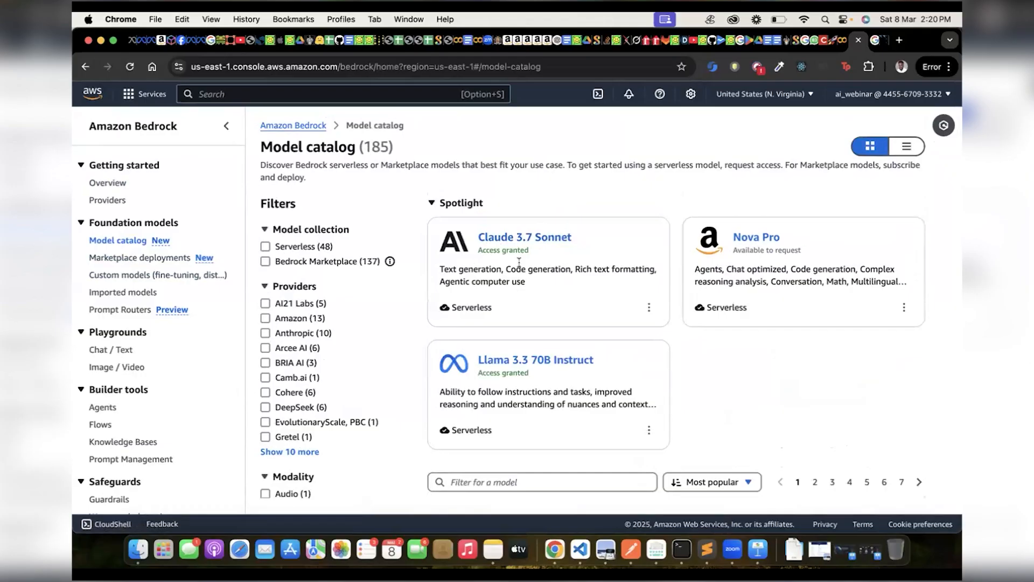
{"action": "scroll", "coordinate": [519, 262], "scroll_direction": "down", "scroll_amount": 6}
{"action": "scroll", "coordinate": [544, 284], "scroll_direction": "up", "scroll_amount": 2}
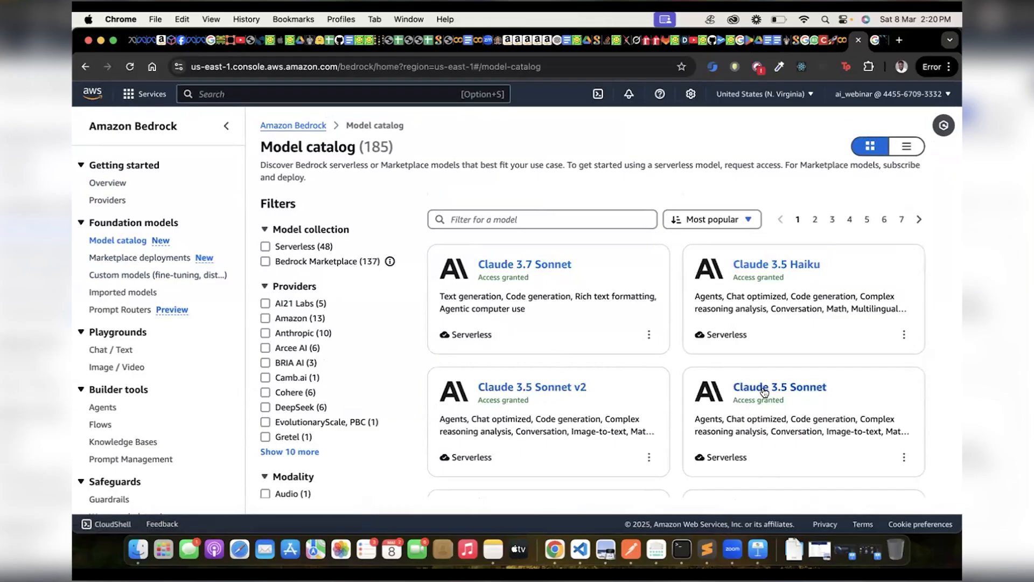
{"action": "scroll", "coordinate": [732, 412], "scroll_direction": "down", "scroll_amount": 2}
{"action": "scroll", "coordinate": [571, 255], "scroll_direction": "up", "scroll_amount": 1}
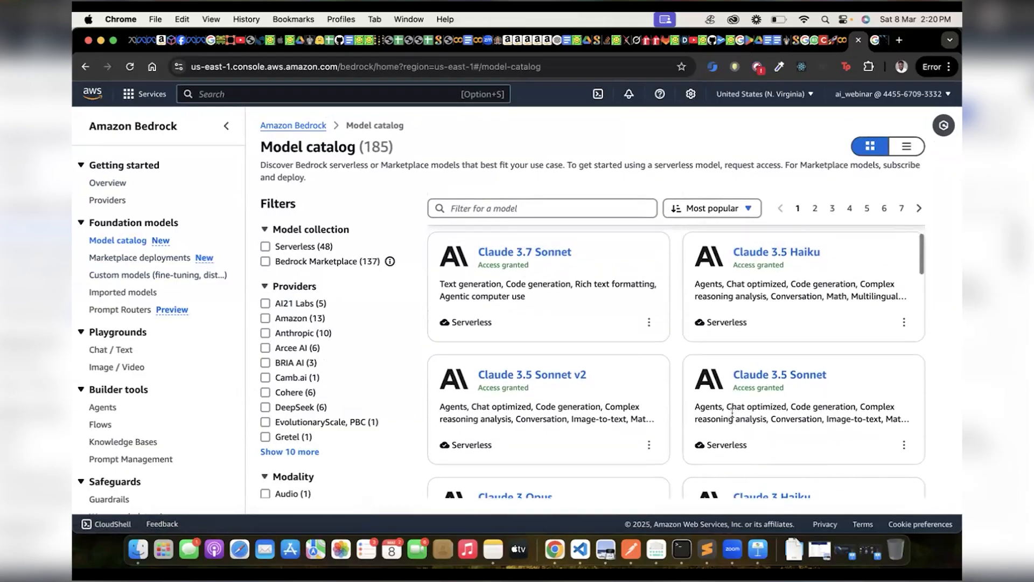
{"action": "scroll", "coordinate": [579, 294], "scroll_direction": "down", "scroll_amount": 3}
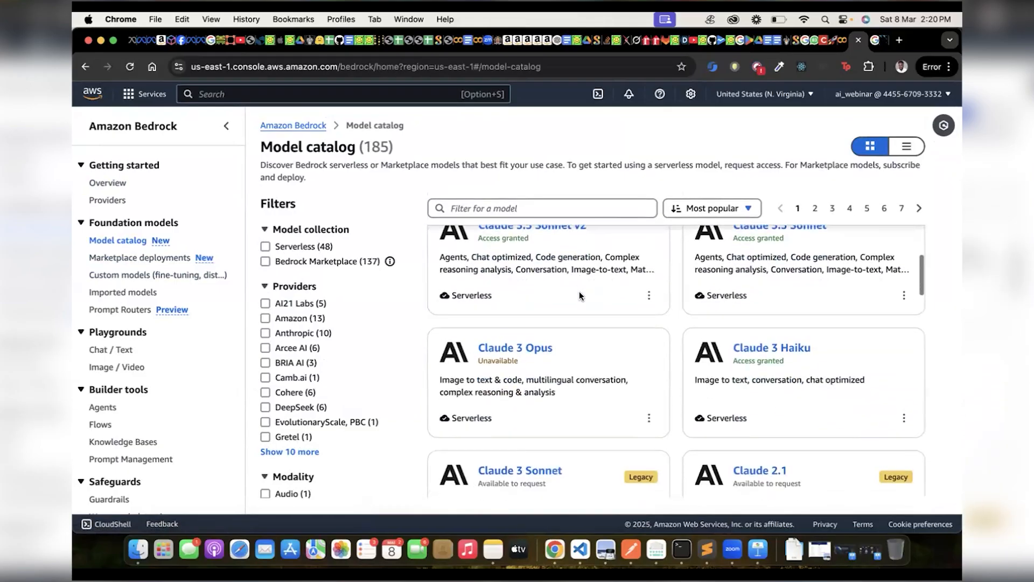
{"action": "scroll", "coordinate": [580, 295], "scroll_direction": "down", "scroll_amount": 8}
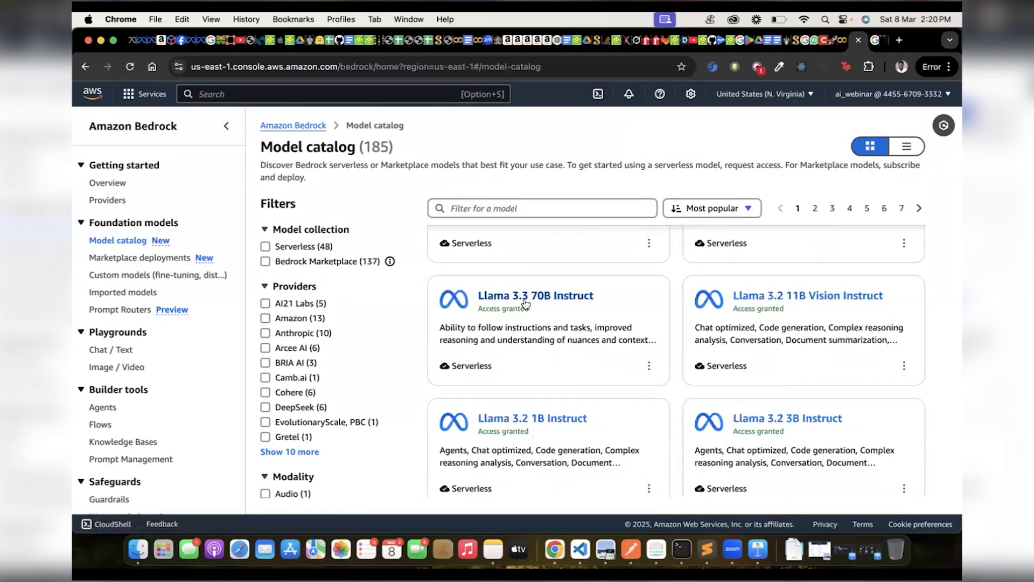
{"action": "scroll", "coordinate": [525, 304], "scroll_direction": "down", "scroll_amount": 3}
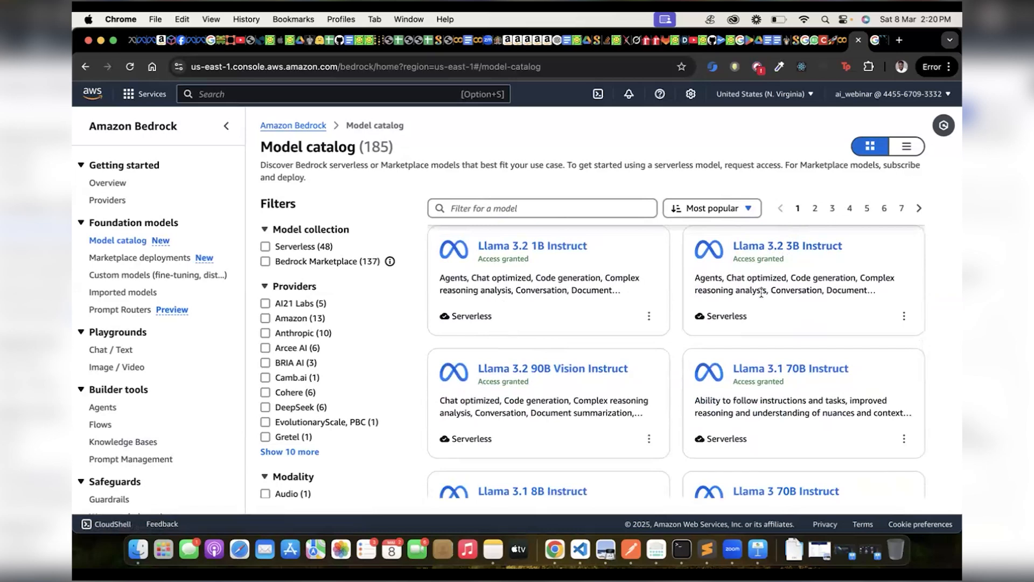
{"action": "scroll", "coordinate": [490, 312], "scroll_direction": "up", "scroll_amount": 1}
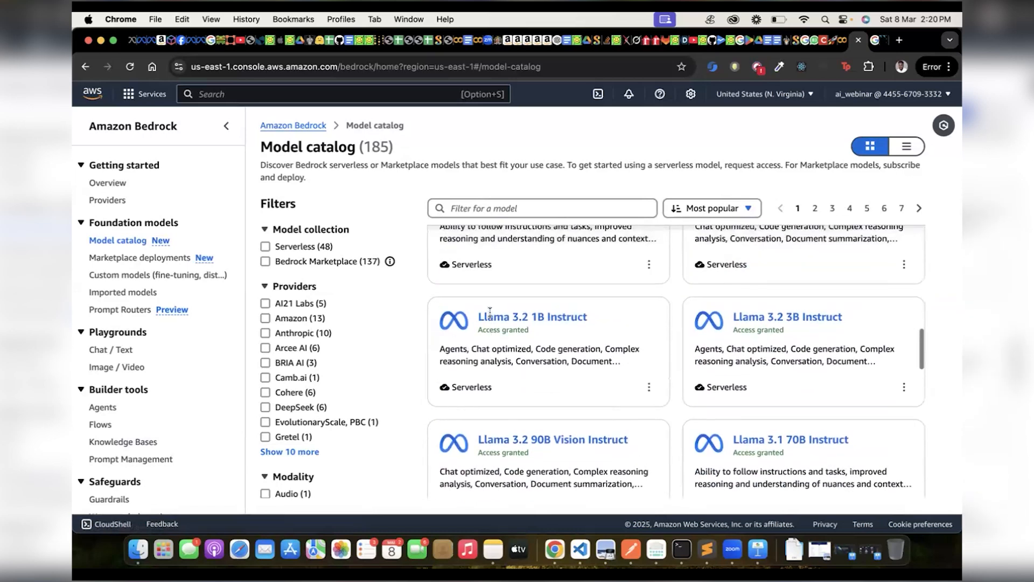
Filter the model catalog by the DeepSeek provider, review its models and remove the filter again.
{"action": "double_click", "coordinate": [447, 349]}
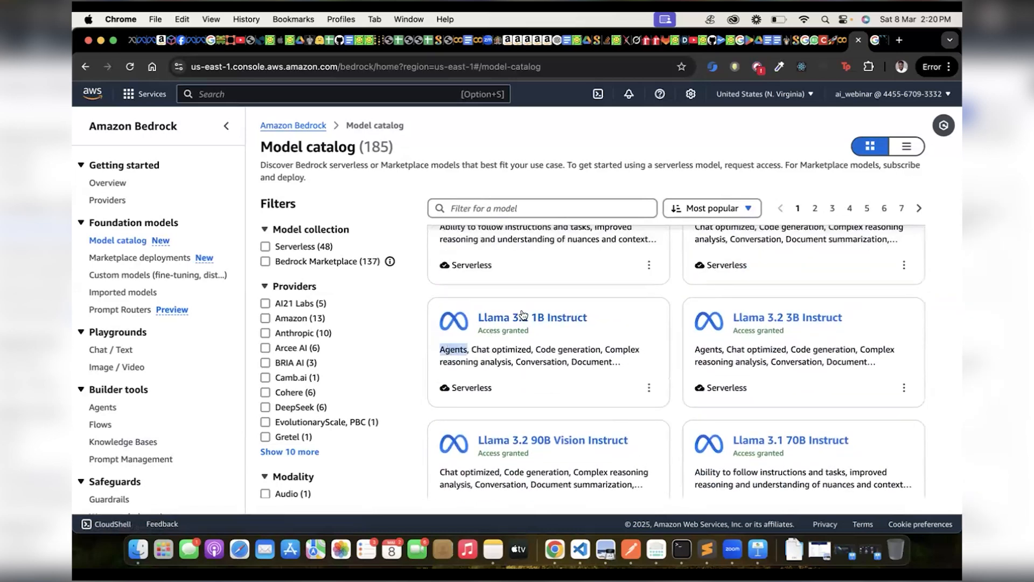
{"action": "scroll", "coordinate": [519, 316], "scroll_direction": "up", "scroll_amount": 1}
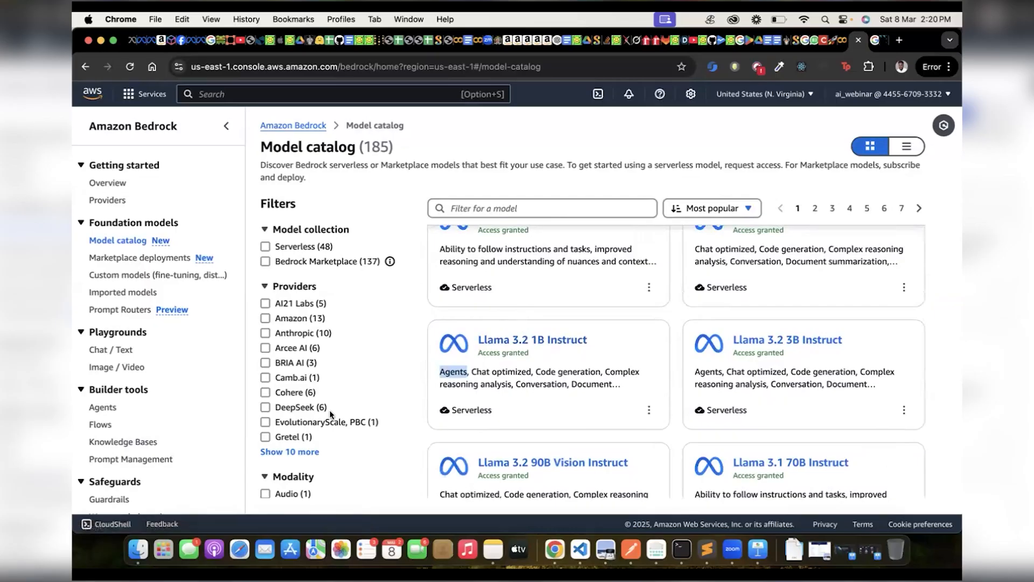
{"action": "left_click", "coordinate": [265, 407]}
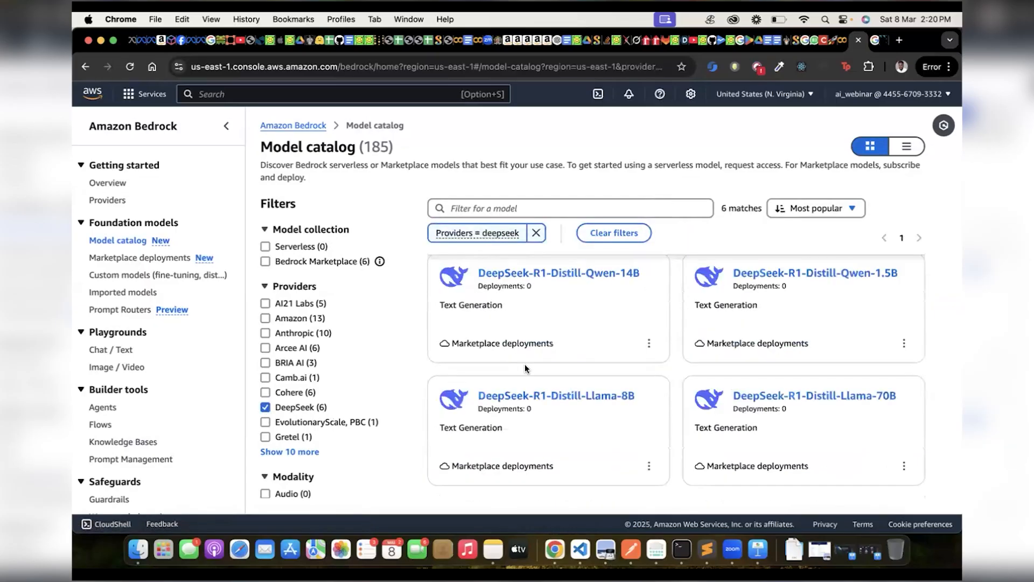
{"action": "scroll", "coordinate": [596, 319], "scroll_direction": "up", "scroll_amount": 3}
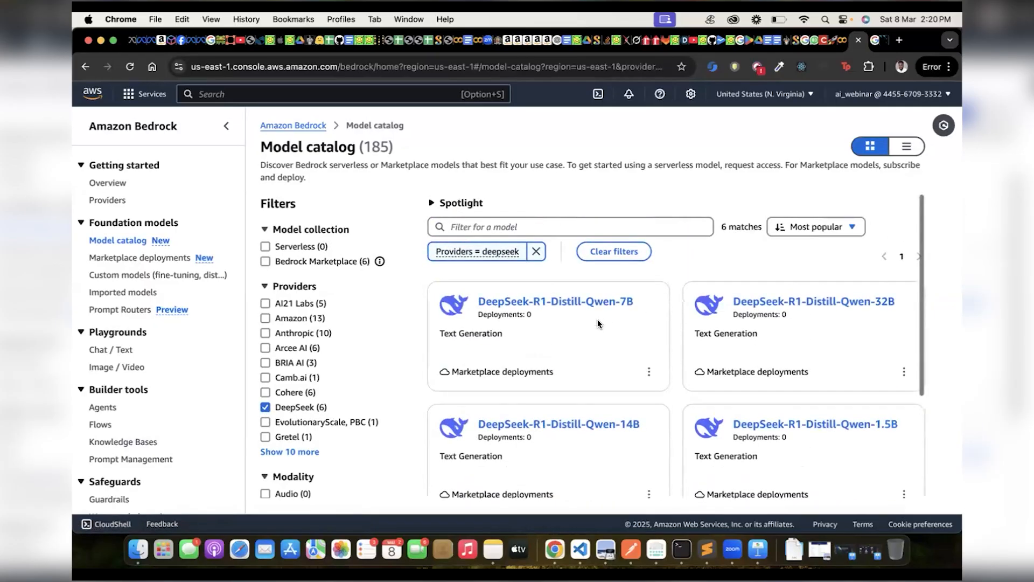
{"action": "scroll", "coordinate": [596, 319], "scroll_direction": "down", "scroll_amount": 5}
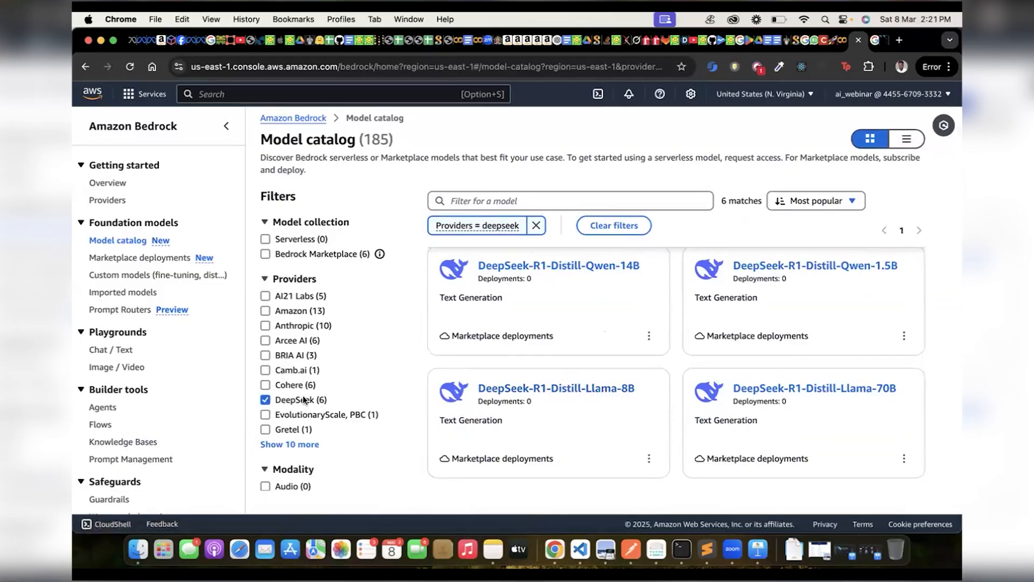
{"action": "left_click", "coordinate": [265, 399]}
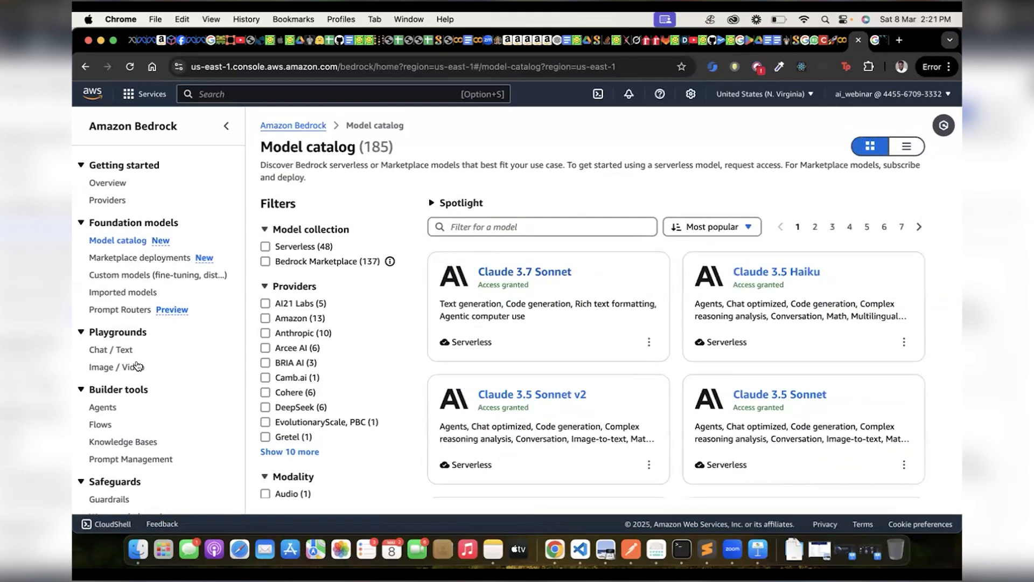
Open Bedrock's Knowledge Bases page and start creating a knowledge base with vector store.
{"action": "scroll", "coordinate": [119, 287], "scroll_direction": "down", "scroll_amount": 3}
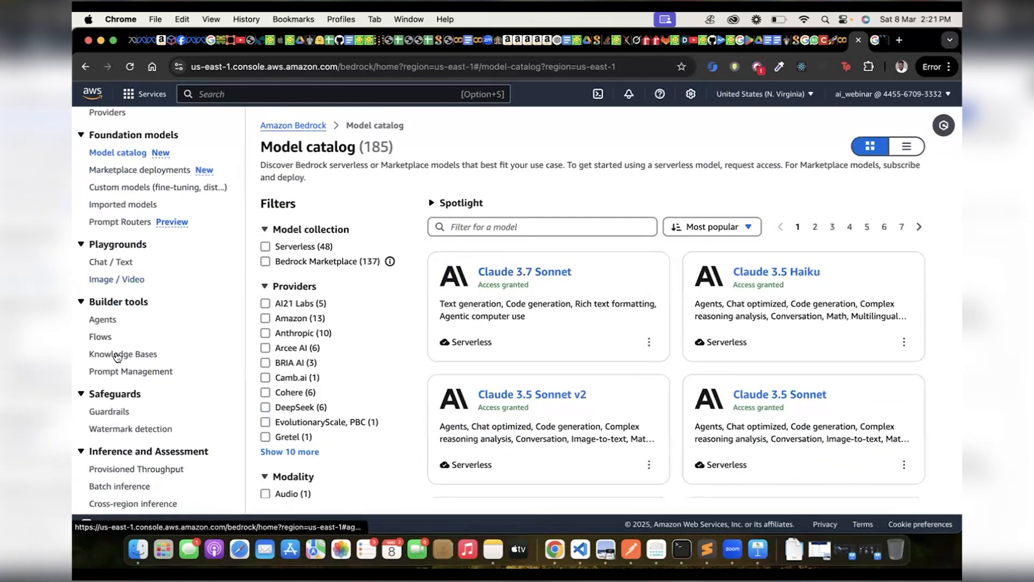
{"action": "left_click", "coordinate": [122, 355]}
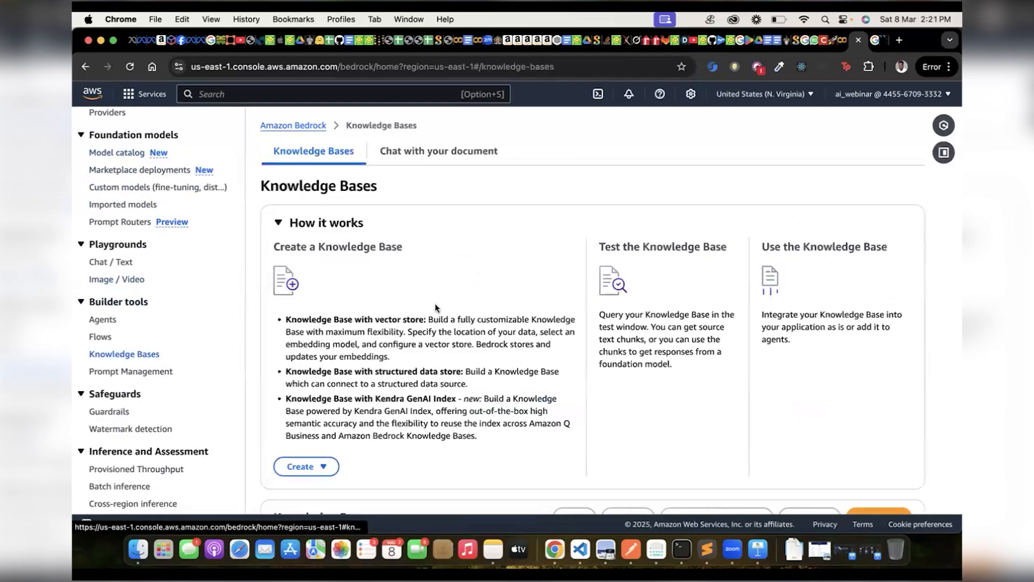
{"action": "scroll", "coordinate": [435, 307], "scroll_direction": "down", "scroll_amount": 5}
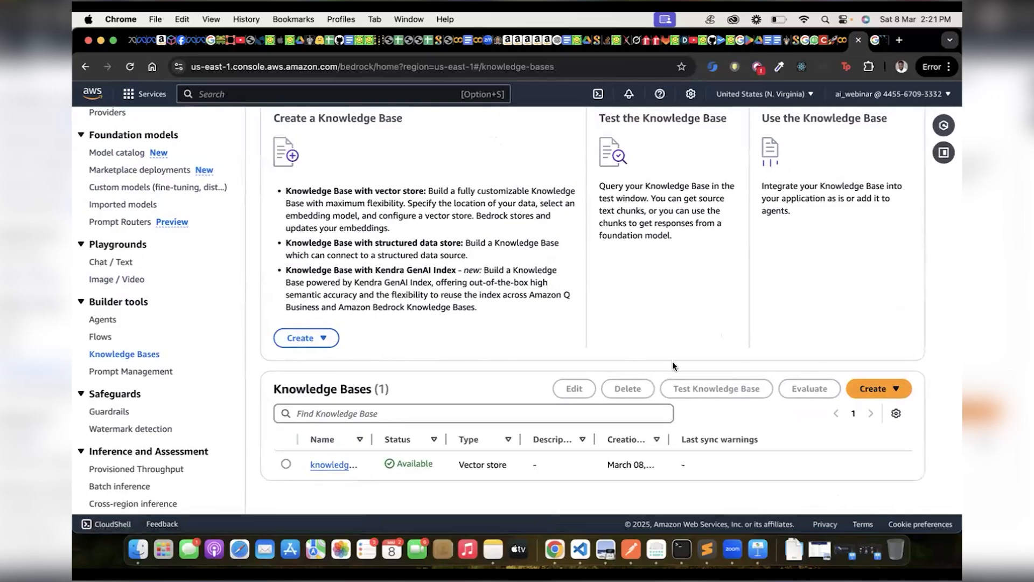
{"action": "scroll", "coordinate": [693, 323], "scroll_direction": "up", "scroll_amount": 3}
{"action": "scroll", "coordinate": [781, 345], "scroll_direction": "down", "scroll_amount": 5}
{"action": "left_click", "coordinate": [867, 390]}
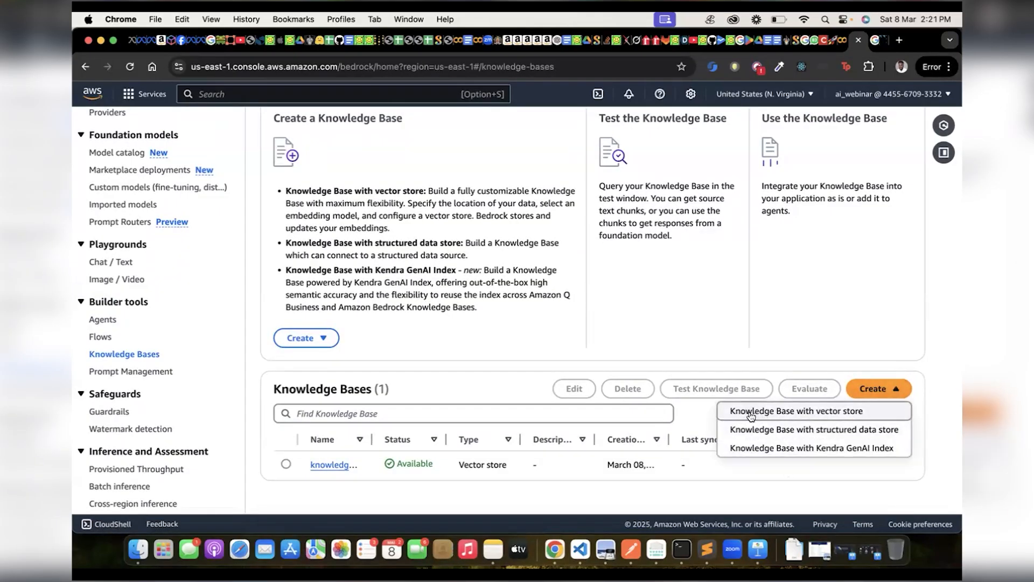
{"action": "left_click", "coordinate": [822, 412]}
Review the proposed knowledge base name and set the runtime role to create and use a new service role, keeping its default name.
{"action": "scroll", "coordinate": [530, 223], "scroll_direction": "down", "scroll_amount": 2}
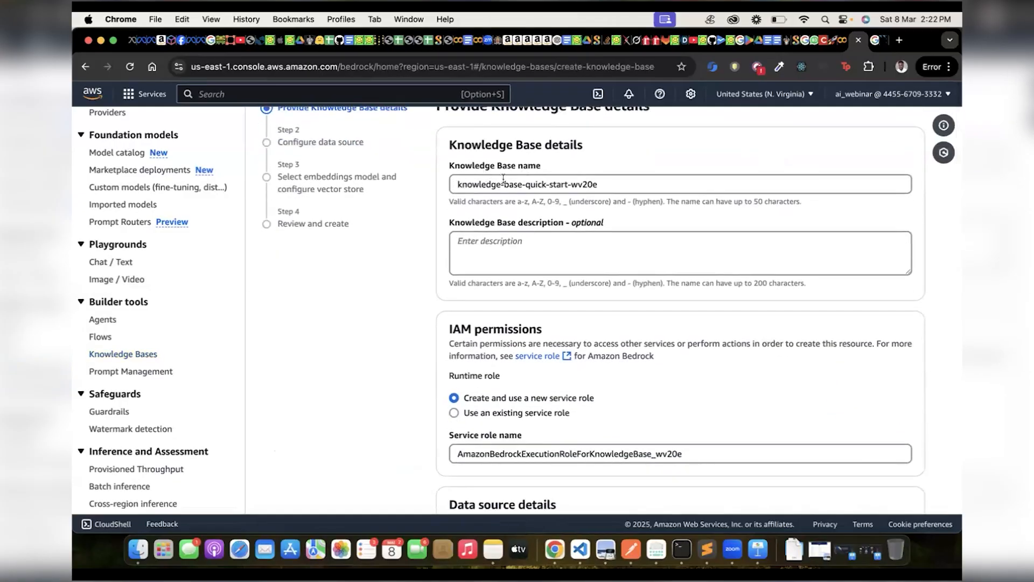
{"action": "left_click", "coordinate": [608, 183]}
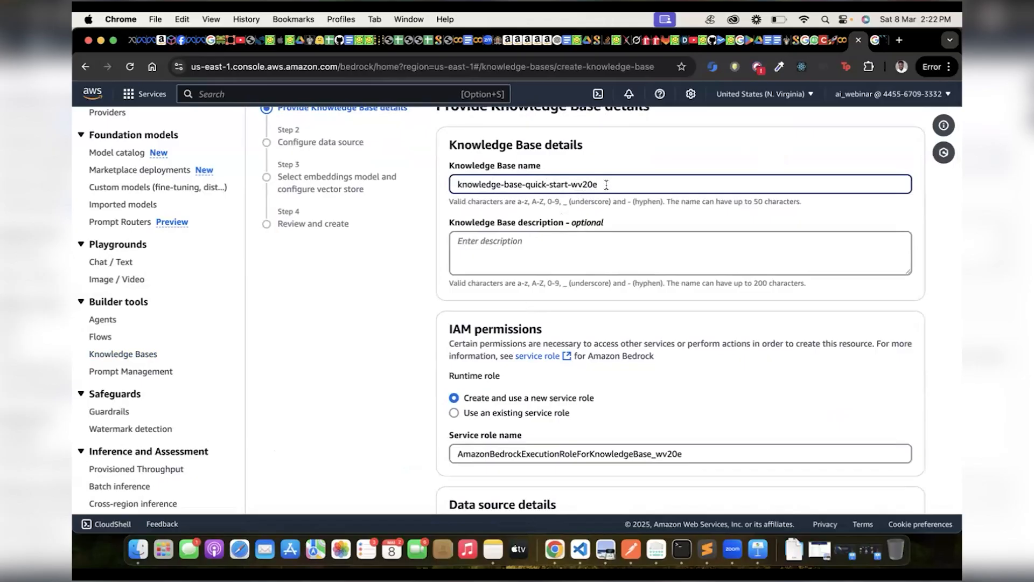
{"action": "double_click", "coordinate": [584, 185]}
{"action": "scroll", "coordinate": [524, 277], "scroll_direction": "down", "scroll_amount": 5}
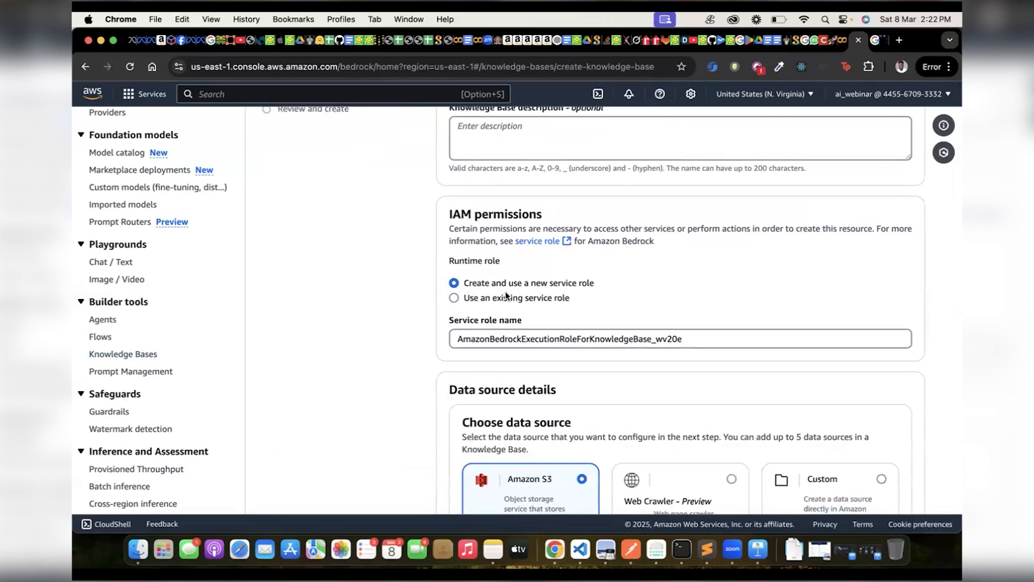
{"action": "left_click", "coordinate": [462, 298]}
{"action": "left_click", "coordinate": [464, 283]}
{"action": "double_click", "coordinate": [682, 339]}
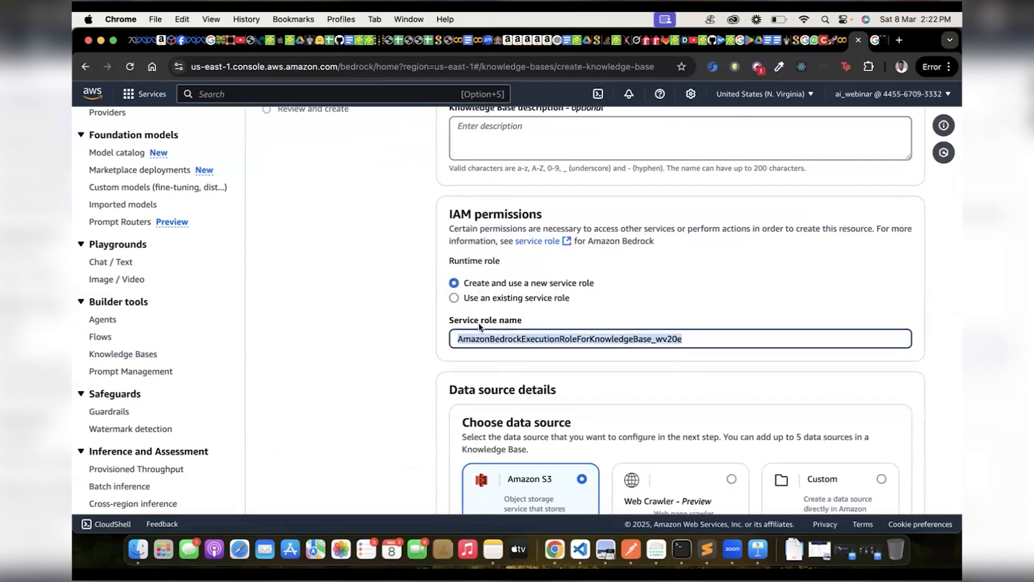
Review the available data sources, keep Amazon S3 as the choice and proceed to configuring the data source.
{"action": "scroll", "coordinate": [515, 324], "scroll_direction": "down", "scroll_amount": 5}
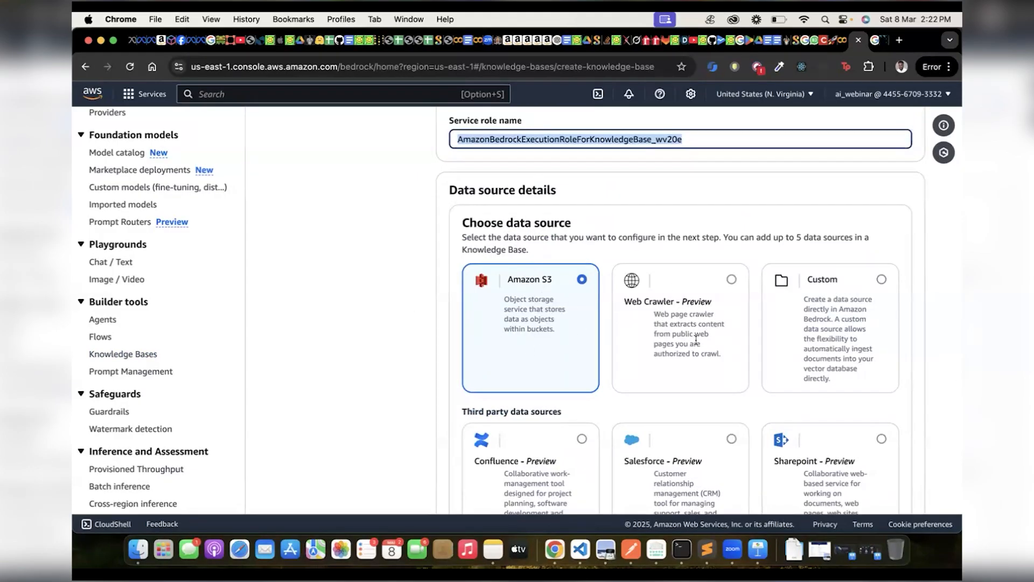
{"action": "scroll", "coordinate": [695, 340], "scroll_direction": "down", "scroll_amount": 2}
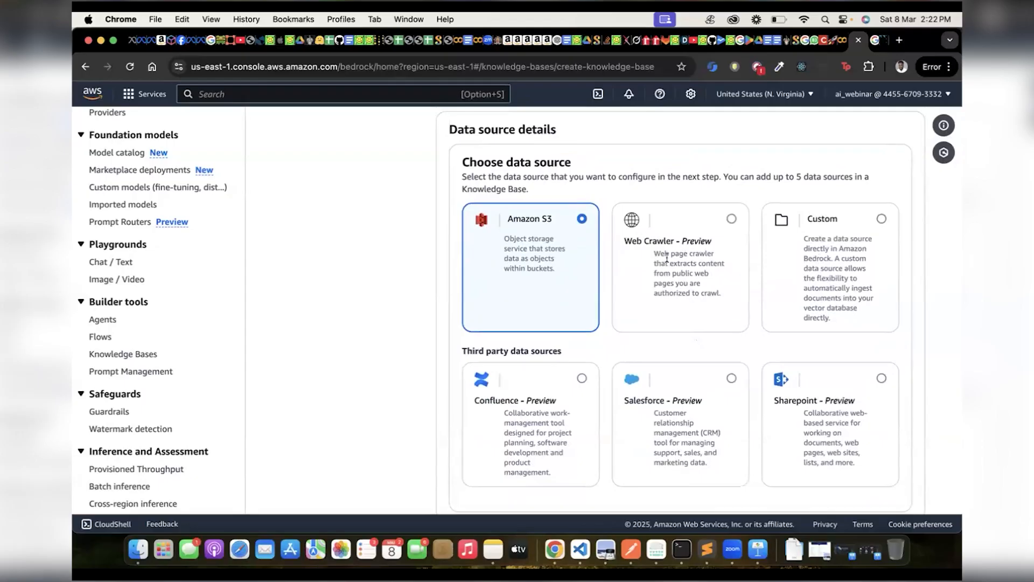
{"action": "scroll", "coordinate": [665, 285], "scroll_direction": "down", "scroll_amount": 2}
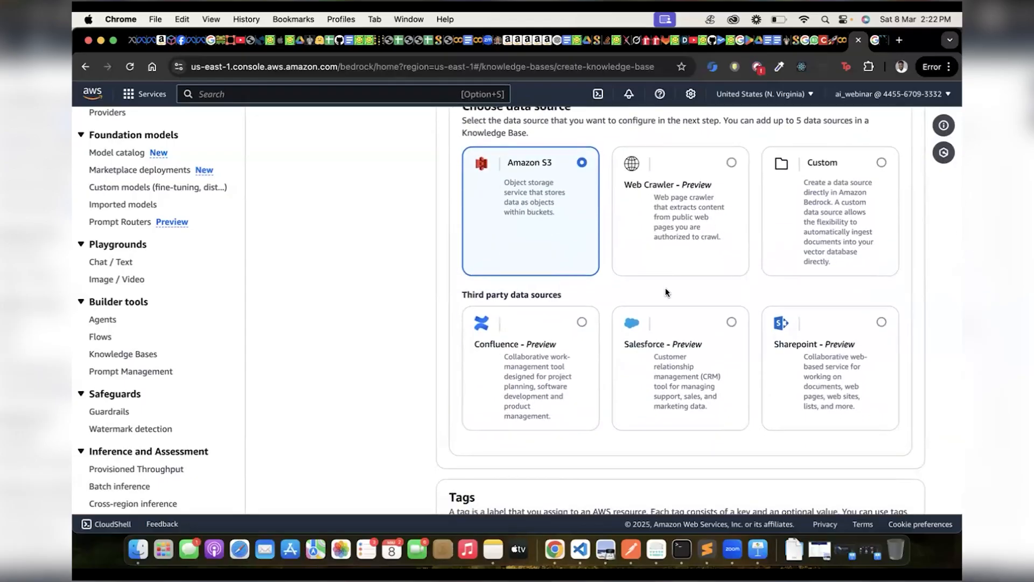
{"action": "scroll", "coordinate": [666, 292], "scroll_direction": "down", "scroll_amount": 1}
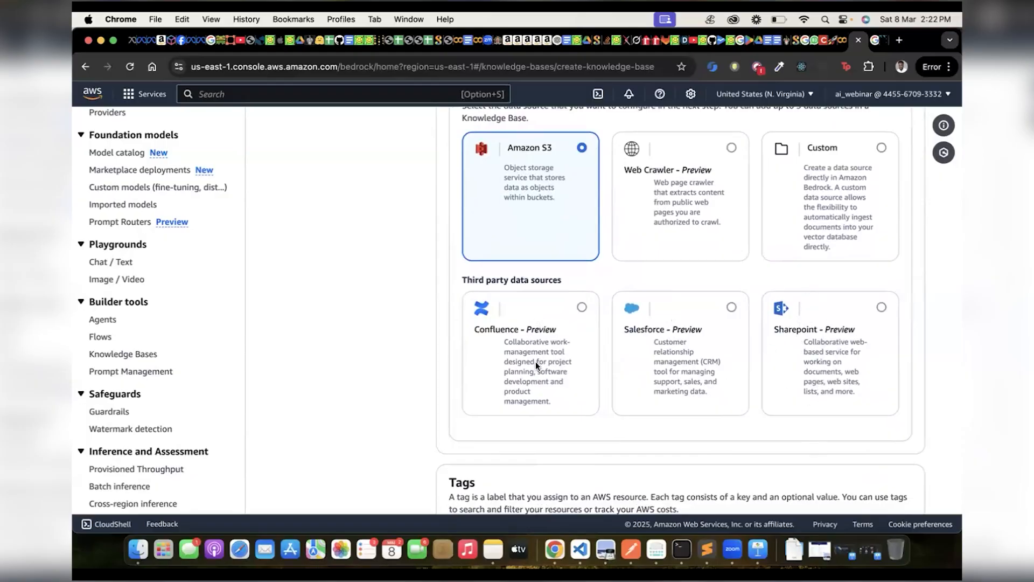
{"action": "scroll", "coordinate": [560, 244], "scroll_direction": "up", "scroll_amount": 3}
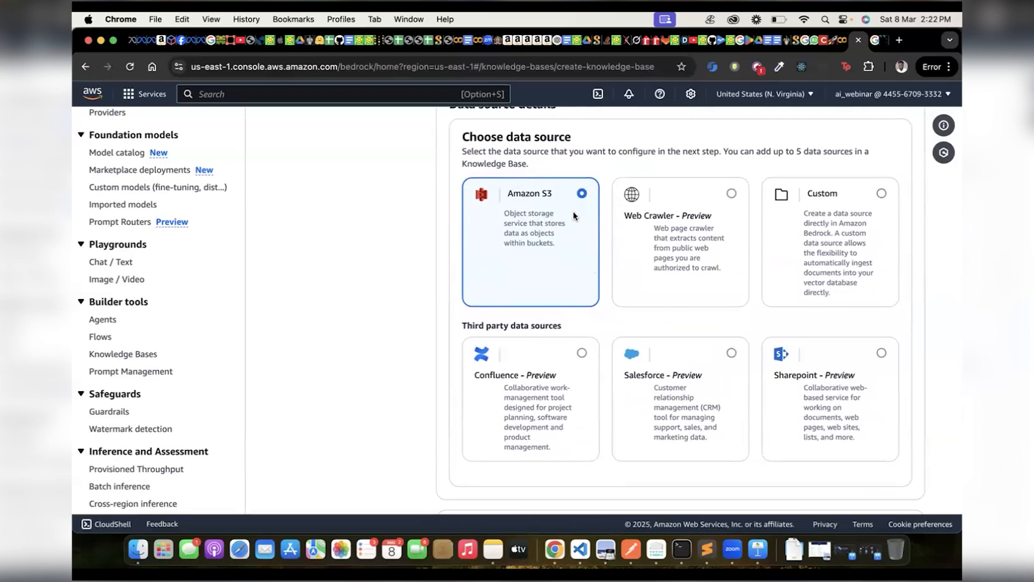
{"action": "scroll", "coordinate": [570, 216], "scroll_direction": "down", "scroll_amount": 5}
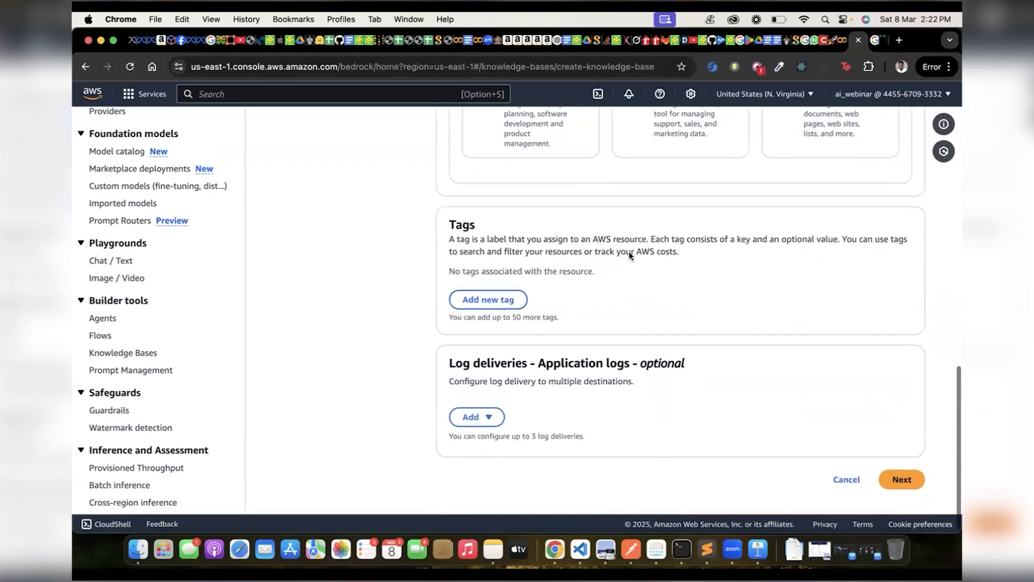
{"action": "left_click", "coordinate": [903, 482]}
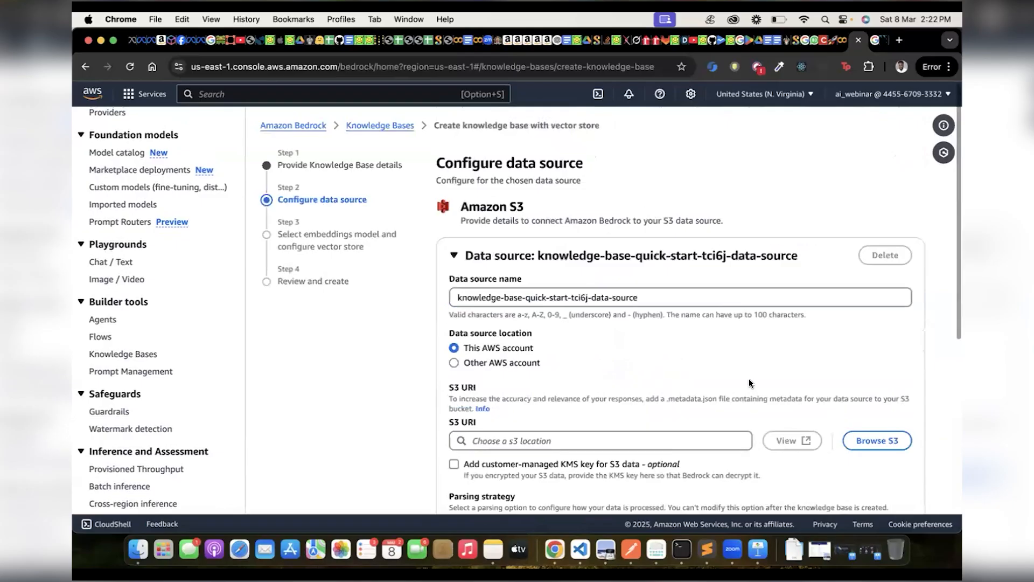
Choose the jaiaknowledgebucket bucket as the S3 location of the data source.
{"action": "scroll", "coordinate": [749, 378], "scroll_direction": "down", "scroll_amount": 3}
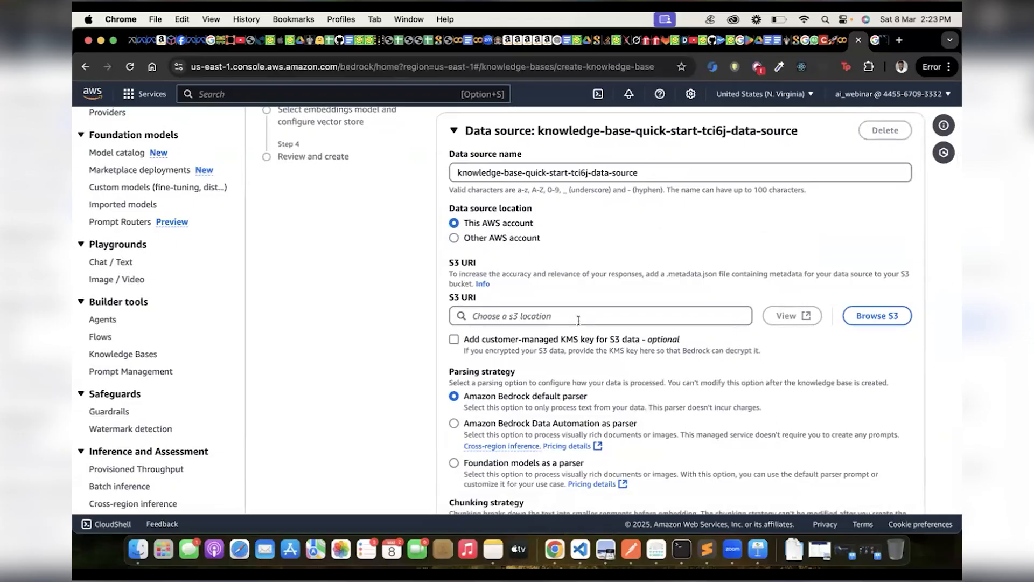
{"action": "left_click", "coordinate": [879, 315]}
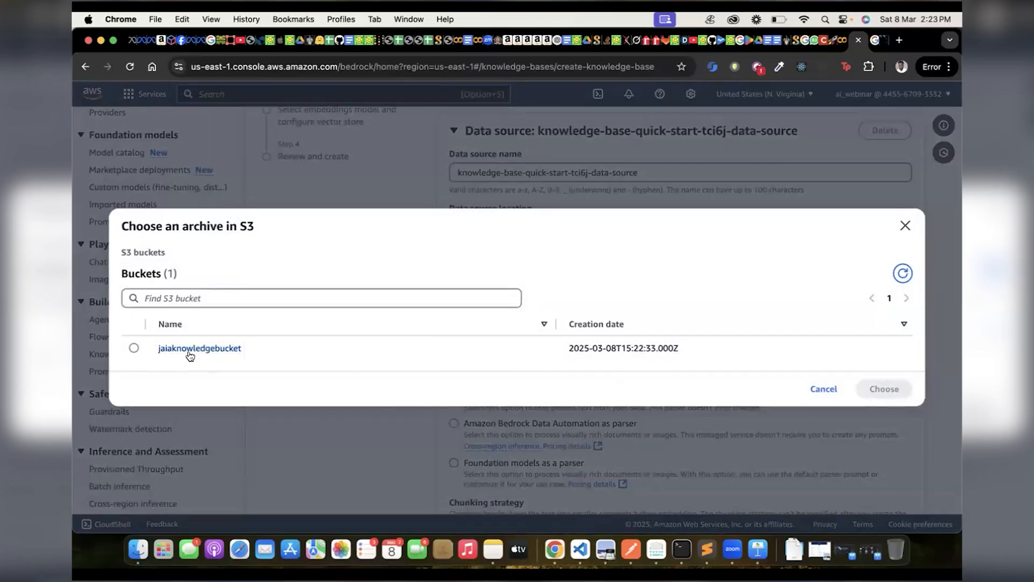
{"action": "left_click", "coordinate": [134, 347]}
{"action": "left_click", "coordinate": [883, 389]}
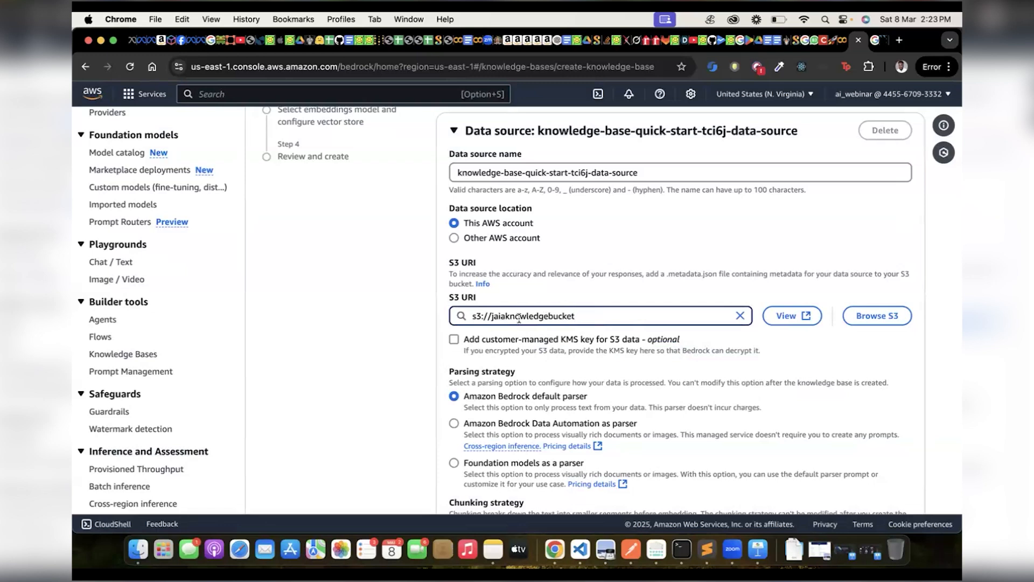
Review the parsing strategies and the available chunking strategies, leaving default chunking selected.
{"action": "scroll", "coordinate": [519, 318], "scroll_direction": "down", "scroll_amount": 5}
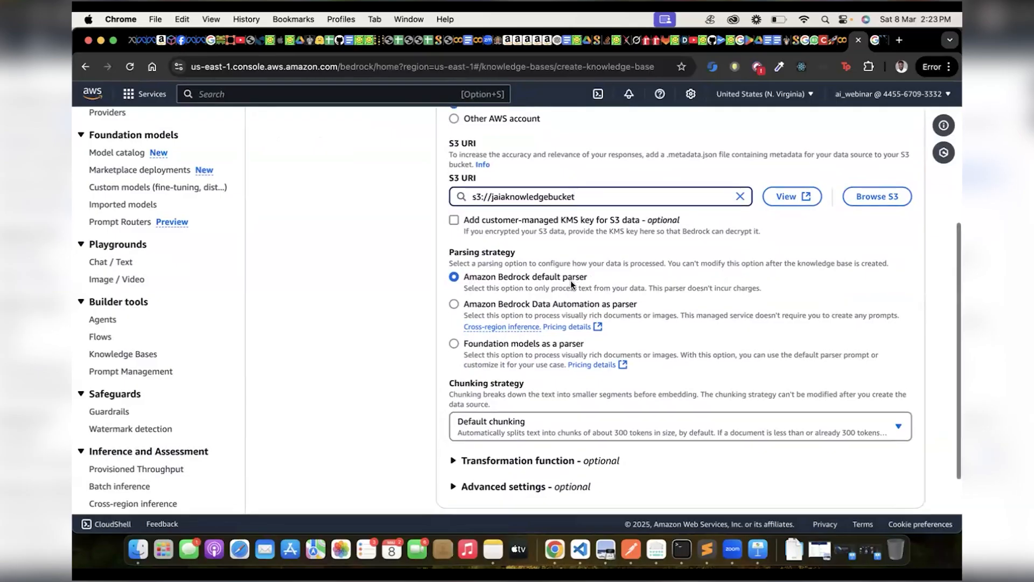
{"action": "scroll", "coordinate": [571, 284], "scroll_direction": "down", "scroll_amount": 1}
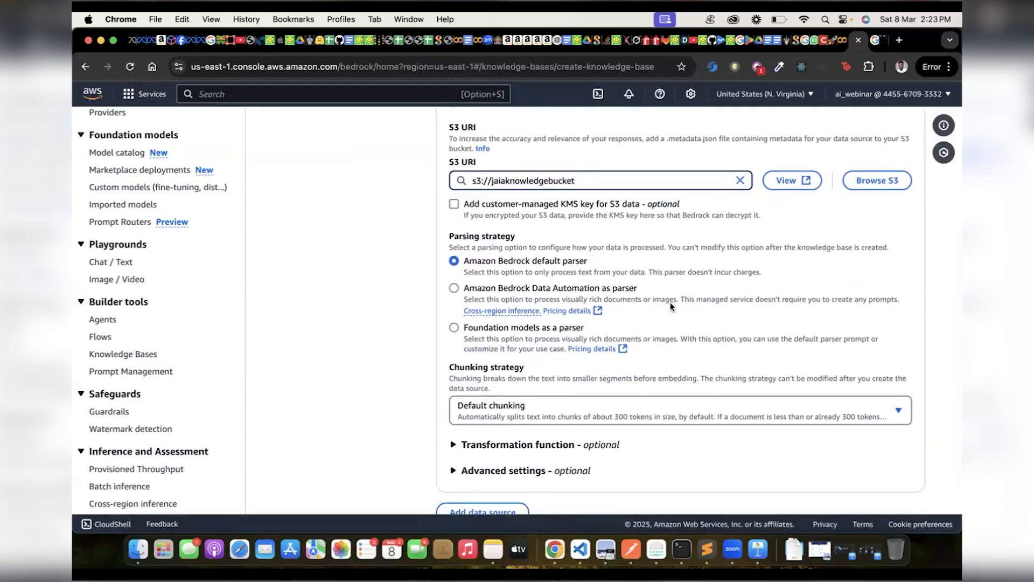
{"action": "scroll", "coordinate": [647, 307], "scroll_direction": "down", "scroll_amount": 3}
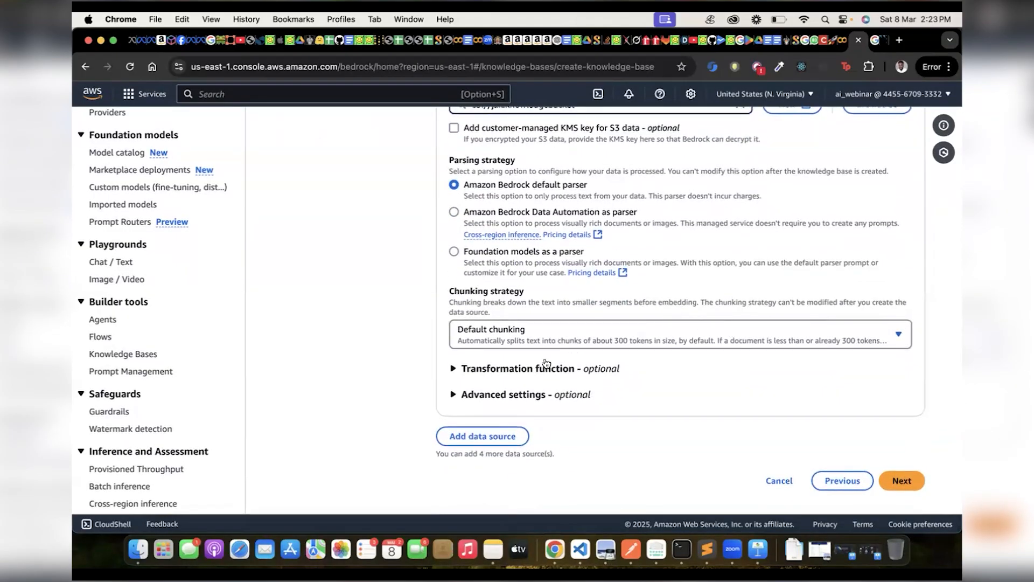
{"action": "left_click", "coordinate": [898, 334]}
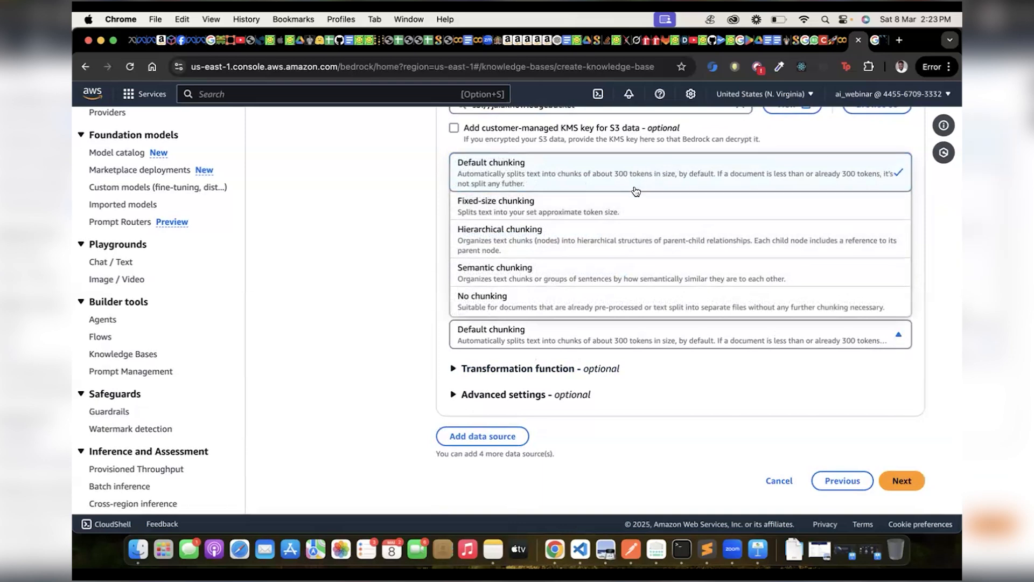
{"action": "left_click", "coordinate": [362, 305]}
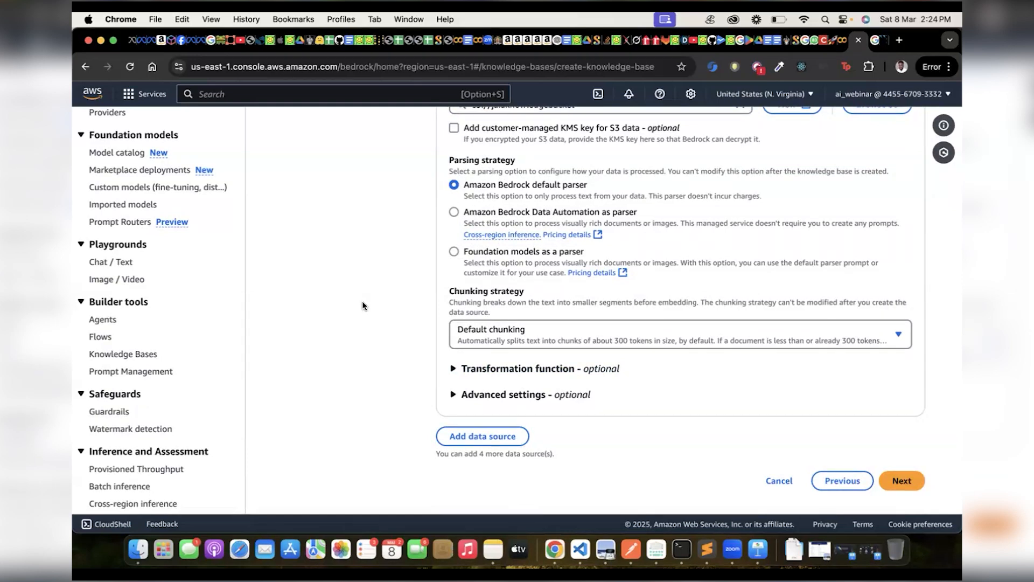
Switch to a new browser tab, go to sketch.io, launch Sketchpad and agree to reload the previous image.
{"action": "left_click", "coordinate": [878, 42]}
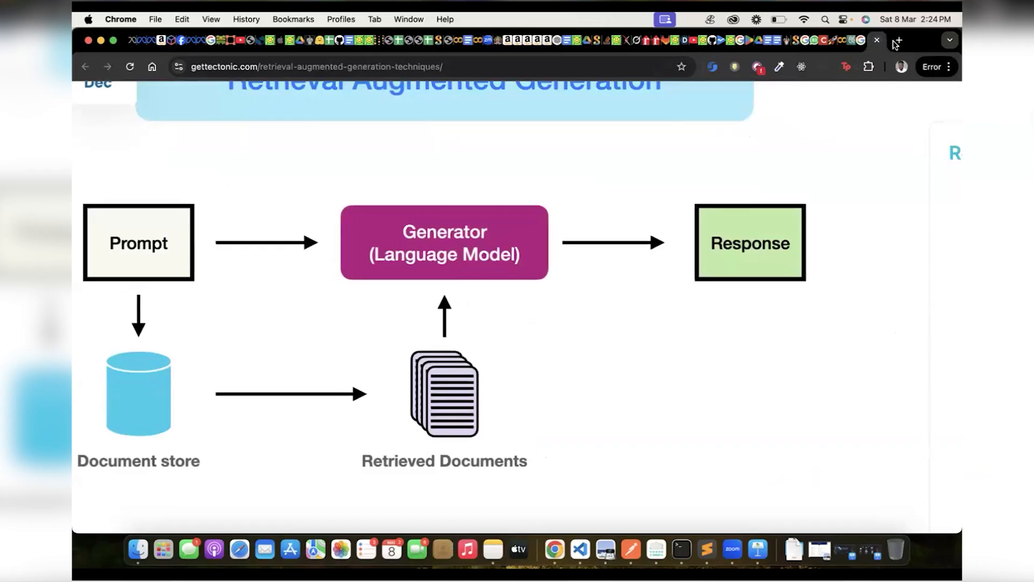
{"action": "left_click", "coordinate": [892, 43]}
{"action": "left_click", "coordinate": [897, 43]}
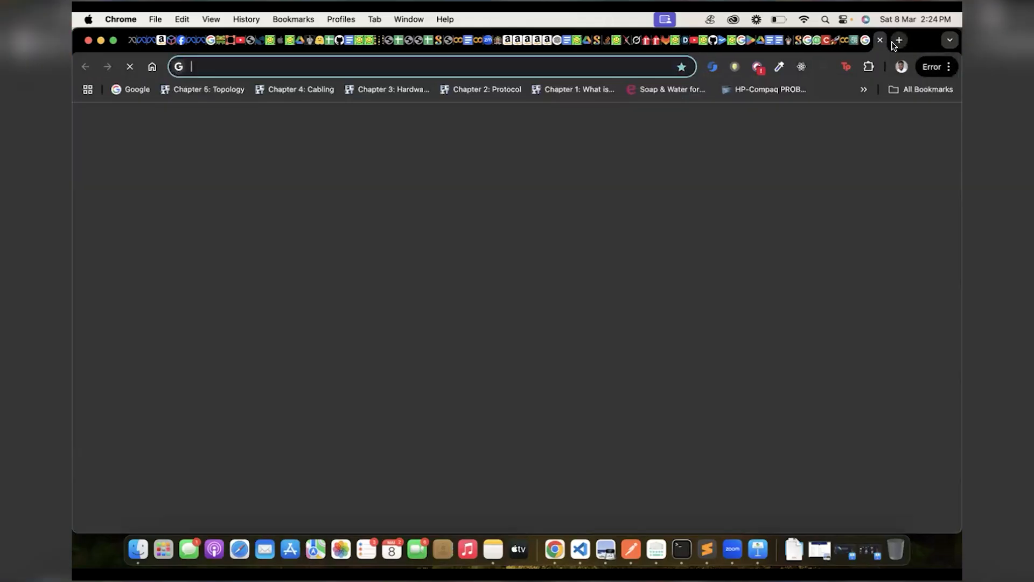
{"action": "type", "text": "sketch.io"}
{"action": "key", "text": "Return"}
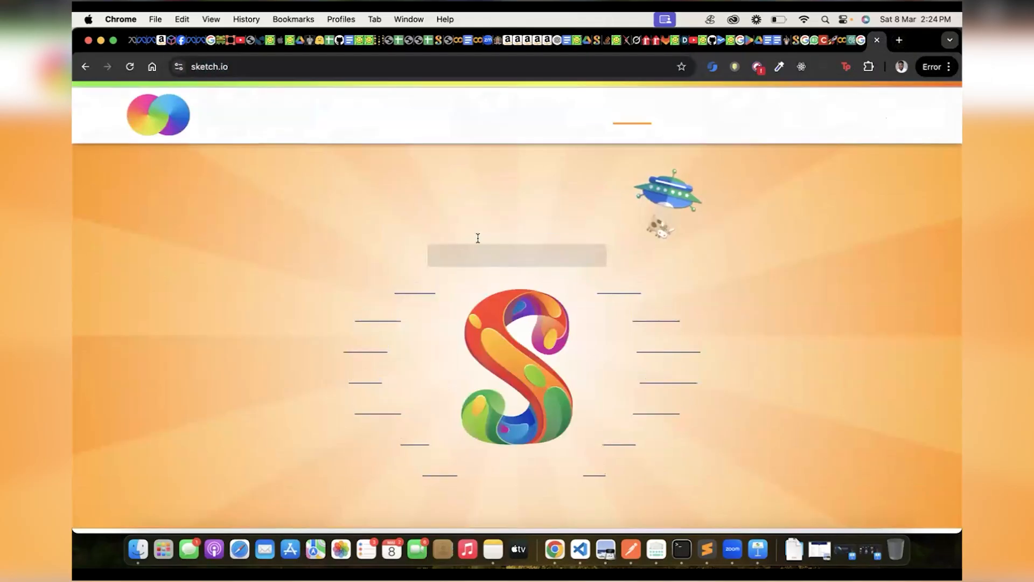
{"action": "left_click", "coordinate": [415, 287]}
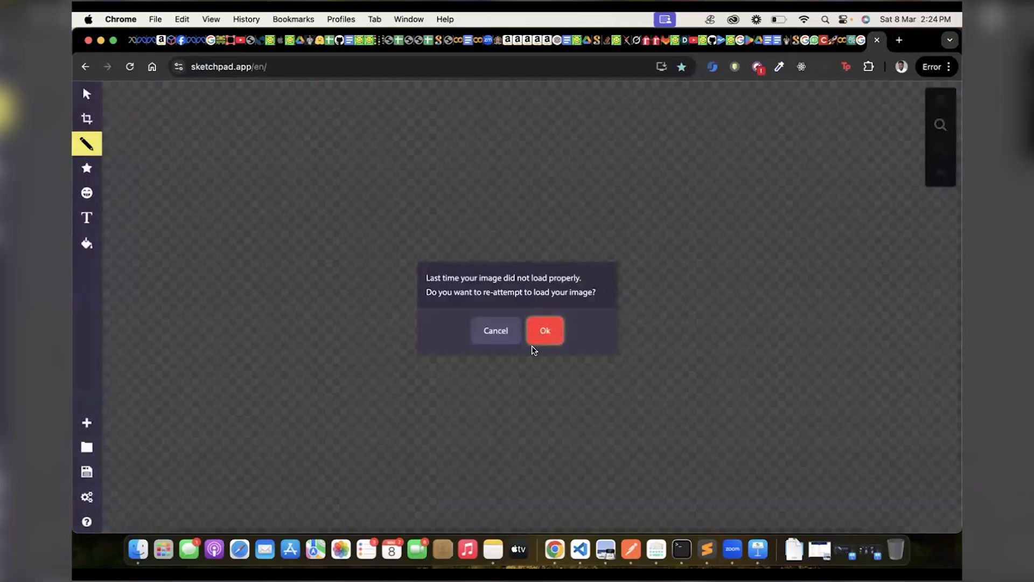
{"action": "left_click", "coordinate": [542, 331]}
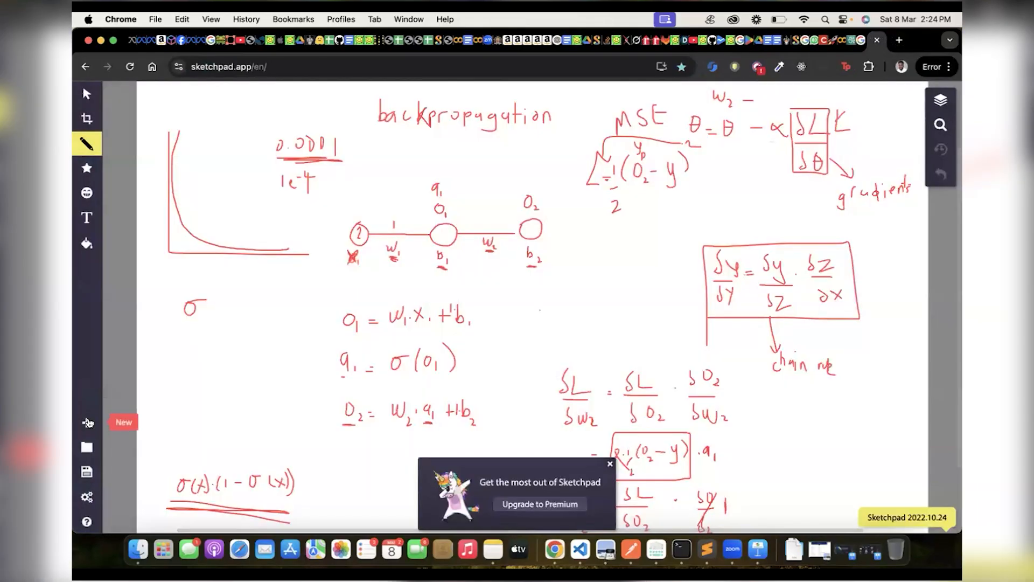
Create a new blank document in Sketchpad.
{"action": "left_click", "coordinate": [88, 423]}
{"action": "key", "text": "Return"}
{"action": "left_click", "coordinate": [87, 423]}
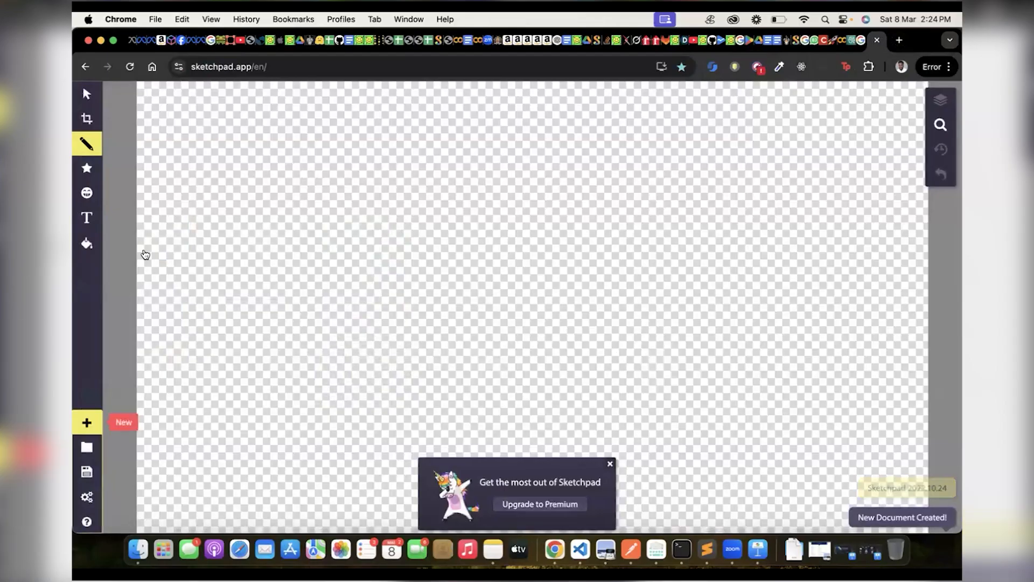
Draw a tall rectangular document outline freehand and fill it with horizontal strokes representing lines of text.
{"action": "left_click", "coordinate": [267, 407]}
{"action": "mouse_move", "coordinate": [395, 133]}
{"action": "left_mouse_down"}
{"action": "mouse_move", "coordinate": [542, 171]}
{"action": "mouse_move", "coordinate": [434, 388]}
{"action": "mouse_move", "coordinate": [367, 385]}
{"action": "left_mouse_up"}
{"action": "mouse_move", "coordinate": [369, 272]}
{"action": "left_mouse_down"}
{"action": "mouse_move", "coordinate": [374, 131]}
{"action": "mouse_move", "coordinate": [412, 131]}
{"action": "left_mouse_up"}
{"action": "left_click_drag", "start_coordinate": [511, 174], "coordinate": [510, 172]}
{"action": "left_click_drag", "start_coordinate": [391, 193], "coordinate": [526, 192]}
{"action": "left_click_drag", "start_coordinate": [392, 218], "coordinate": [512, 220]}
{"action": "left_click_drag", "start_coordinate": [403, 246], "coordinate": [512, 246]}
{"action": "left_click_drag", "start_coordinate": [403, 264], "coordinate": [523, 264]}
{"action": "left_click_drag", "start_coordinate": [402, 303], "coordinate": [572, 304]}
{"action": "left_click_drag", "start_coordinate": [389, 335], "coordinate": [519, 335]}
{"action": "left_click_drag", "start_coordinate": [393, 359], "coordinate": [535, 359]}
Outline two groups of text lines in the document as chunks and draw an arrow leading out of each.
{"action": "mouse_move", "coordinate": [407, 162]}
{"action": "left_mouse_down"}
{"action": "mouse_move", "coordinate": [383, 163]}
{"action": "mouse_move", "coordinate": [388, 212]}
{"action": "mouse_move", "coordinate": [521, 210]}
{"action": "mouse_move", "coordinate": [515, 156]}
{"action": "mouse_move", "coordinate": [386, 160]}
{"action": "left_mouse_up"}
{"action": "mouse_move", "coordinate": [392, 232]}
{"action": "left_mouse_down"}
{"action": "mouse_move", "coordinate": [399, 282]}
{"action": "mouse_move", "coordinate": [519, 277]}
{"action": "mouse_move", "coordinate": [515, 233]}
{"action": "mouse_move", "coordinate": [393, 226]}
{"action": "left_mouse_up"}
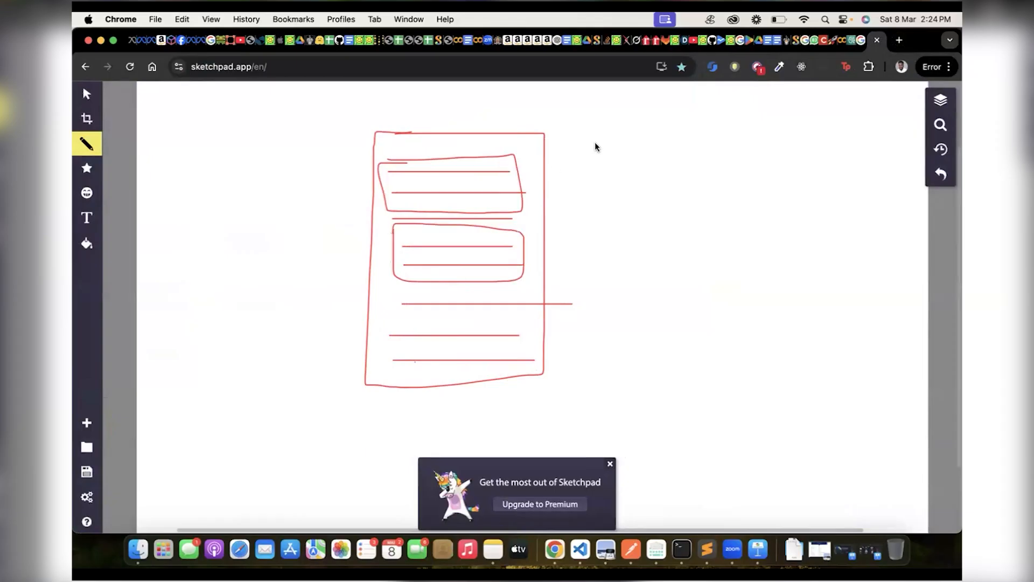
{"action": "left_click_drag", "start_coordinate": [521, 172], "coordinate": [635, 132]}
{"action": "mouse_move", "coordinate": [522, 262]}
{"action": "left_mouse_down"}
{"action": "mouse_move", "coordinate": [697, 208]}
{"action": "mouse_move", "coordinate": [682, 217]}
{"action": "left_mouse_up"}
Handwrite "vector store" beside the document and sketch a bracketed vector at the end of each chunk's arrow.
{"action": "left_click_drag", "start_coordinate": [711, 97], "coordinate": [859, 101]}
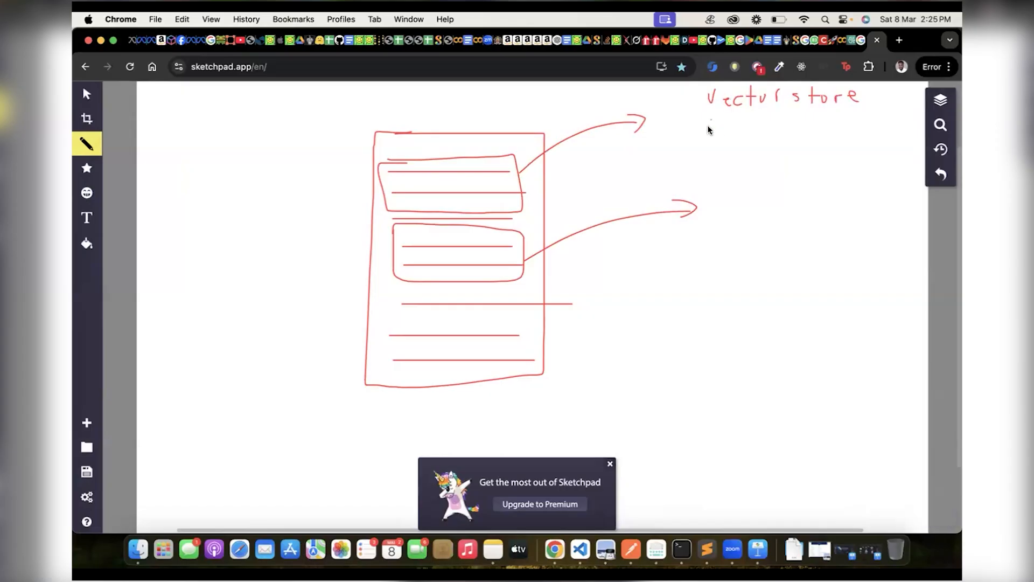
{"action": "left_click_drag", "start_coordinate": [713, 119], "coordinate": [720, 115]}
{"action": "left_click_drag", "start_coordinate": [880, 111], "coordinate": [870, 120]}
{"action": "mouse_move", "coordinate": [719, 199]}
{"action": "left_mouse_down"}
{"action": "mouse_move", "coordinate": [712, 210]}
{"action": "mouse_move", "coordinate": [731, 211]}
{"action": "left_mouse_up"}
{"action": "left_click", "coordinate": [782, 204]}
{"action": "left_click", "coordinate": [818, 203]}
{"action": "left_click", "coordinate": [856, 204]}
{"action": "mouse_move", "coordinate": [792, 202]}
{"action": "left_mouse_down"}
{"action": "mouse_move", "coordinate": [856, 209]}
{"action": "mouse_move", "coordinate": [866, 185]}
{"action": "mouse_move", "coordinate": [868, 210]}
{"action": "left_mouse_up"}
Draw a stick figure with a question mark and a curved arrow running from it under the document to the vector store.
{"action": "mouse_move", "coordinate": [162, 228]}
{"action": "left_mouse_down"}
{"action": "mouse_move", "coordinate": [186, 236]}
{"action": "mouse_move", "coordinate": [168, 247]}
{"action": "mouse_move", "coordinate": [168, 263]}
{"action": "mouse_move", "coordinate": [188, 263]}
{"action": "mouse_move", "coordinate": [172, 278]}
{"action": "mouse_move", "coordinate": [194, 311]}
{"action": "left_mouse_up"}
{"action": "mouse_move", "coordinate": [212, 232]}
{"action": "left_mouse_down"}
{"action": "mouse_move", "coordinate": [209, 266]}
{"action": "mouse_move", "coordinate": [218, 267]}
{"action": "left_mouse_up"}
{"action": "left_click", "coordinate": [219, 285]}
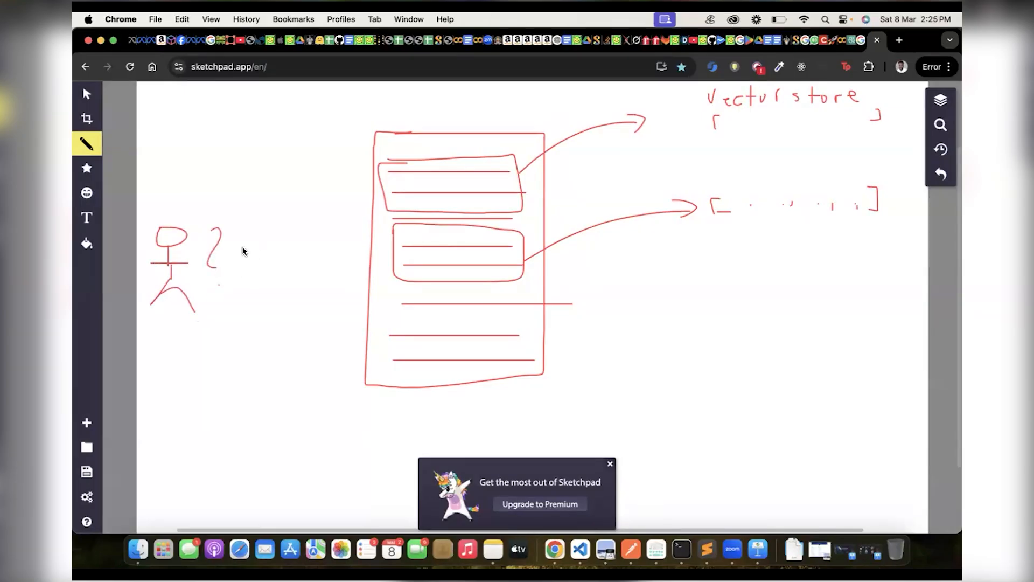
{"action": "scroll", "coordinate": [242, 251], "scroll_direction": "down", "scroll_amount": 3}
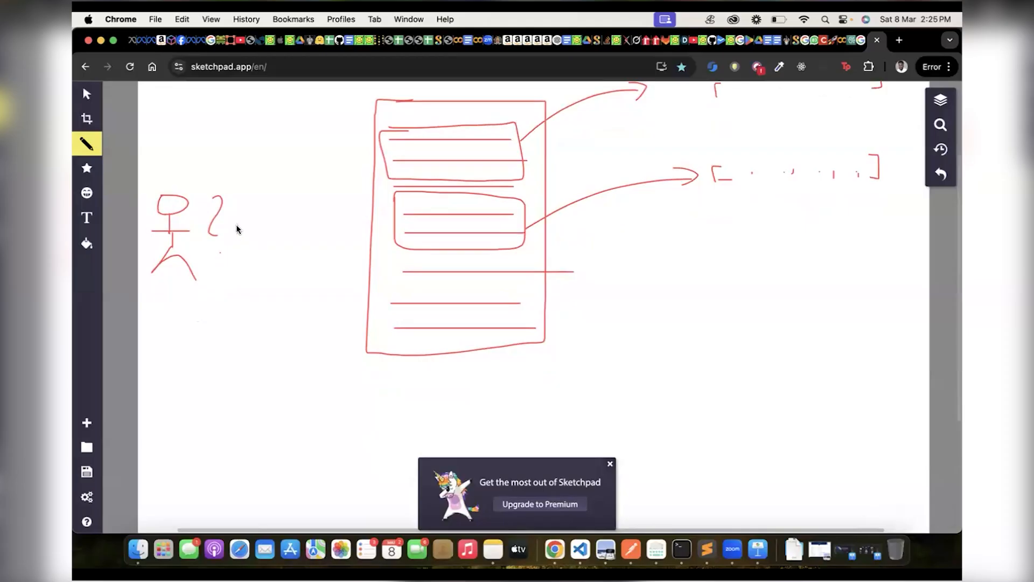
{"action": "mouse_move", "coordinate": [237, 227]}
{"action": "left_mouse_down"}
{"action": "mouse_move", "coordinate": [285, 350]}
{"action": "mouse_move", "coordinate": [409, 434]}
{"action": "mouse_move", "coordinate": [589, 313]}
{"action": "mouse_move", "coordinate": [598, 284]}
{"action": "mouse_move", "coordinate": [617, 298]}
{"action": "left_mouse_up"}
{"action": "scroll", "coordinate": [665, 139], "scroll_direction": "up", "scroll_amount": 2}
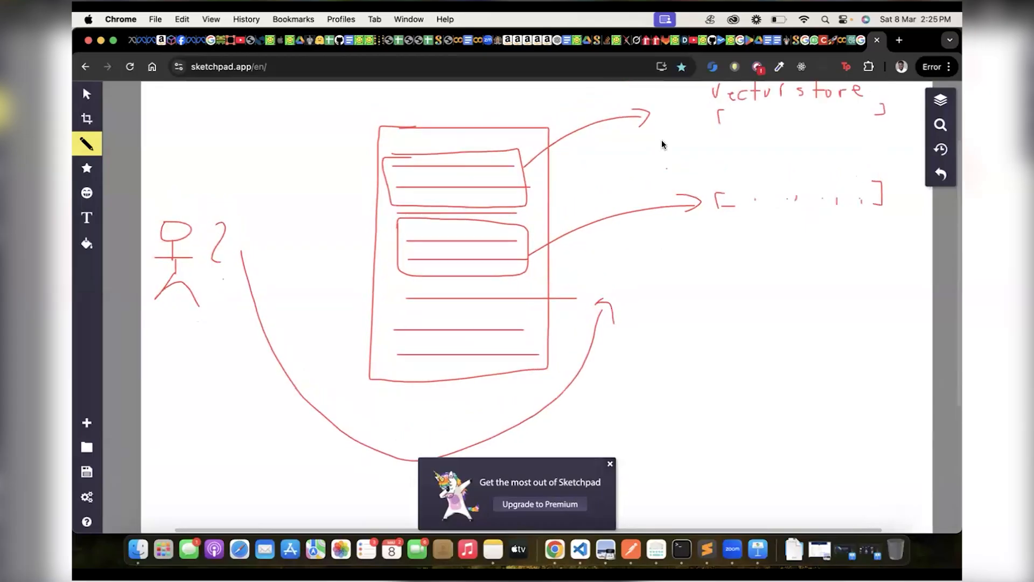
{"action": "mouse_move", "coordinate": [616, 323]}
{"action": "left_mouse_down"}
{"action": "mouse_move", "coordinate": [719, 125]}
{"action": "mouse_move", "coordinate": [857, 143]}
{"action": "left_mouse_up"}
Draw arrows from the vector store to the first chunk and on to "LLM", ending in a boxed "response".
{"action": "mouse_move", "coordinate": [723, 154]}
{"action": "left_mouse_down"}
{"action": "mouse_move", "coordinate": [506, 104]}
{"action": "mouse_move", "coordinate": [457, 164]}
{"action": "left_mouse_up"}
{"action": "left_click_drag", "start_coordinate": [531, 215], "coordinate": [738, 375]}
{"action": "mouse_move", "coordinate": [758, 336]}
{"action": "left_mouse_down"}
{"action": "mouse_move", "coordinate": [759, 368]}
{"action": "mouse_move", "coordinate": [770, 370]}
{"action": "mouse_move", "coordinate": [780, 339]}
{"action": "mouse_move", "coordinate": [802, 338]}
{"action": "mouse_move", "coordinate": [815, 368]}
{"action": "left_mouse_up"}
{"action": "scroll", "coordinate": [786, 323], "scroll_direction": "down", "scroll_amount": 3}
{"action": "mouse_move", "coordinate": [770, 297]}
{"action": "left_mouse_down"}
{"action": "mouse_move", "coordinate": [770, 344]}
{"action": "mouse_move", "coordinate": [786, 335]}
{"action": "left_mouse_up"}
{"action": "mouse_move", "coordinate": [711, 370]}
{"action": "left_mouse_down"}
{"action": "mouse_move", "coordinate": [864, 407]}
{"action": "mouse_move", "coordinate": [725, 418]}
{"action": "mouse_move", "coordinate": [700, 382]}
{"action": "mouse_move", "coordinate": [746, 406]}
{"action": "mouse_move", "coordinate": [756, 396]}
{"action": "mouse_move", "coordinate": [818, 410]}
{"action": "mouse_move", "coordinate": [828, 398]}
{"action": "left_mouse_up"}
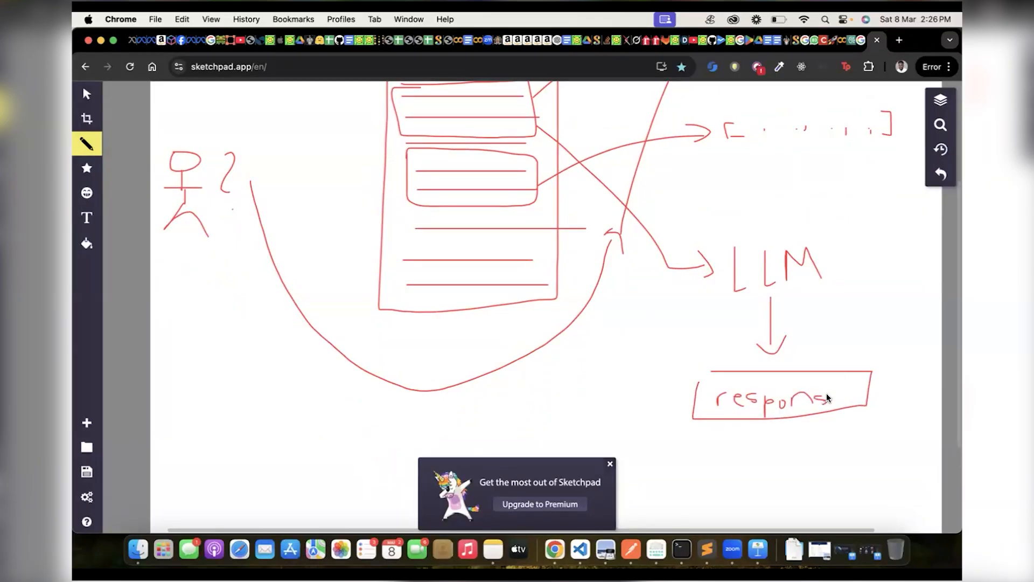
Return to the Bedrock knowledge base setup, keep Default chunking as the chunking strategy and continue to the embeddings model settings.
{"action": "left_click", "coordinate": [852, 40]}
{"action": "left_click", "coordinate": [570, 334]}
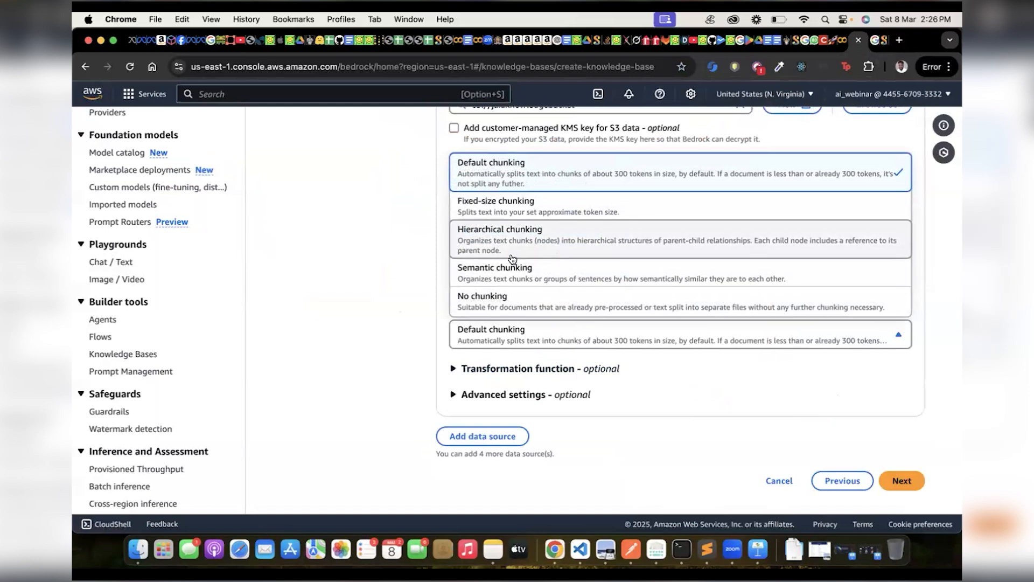
{"action": "left_click", "coordinate": [498, 345]}
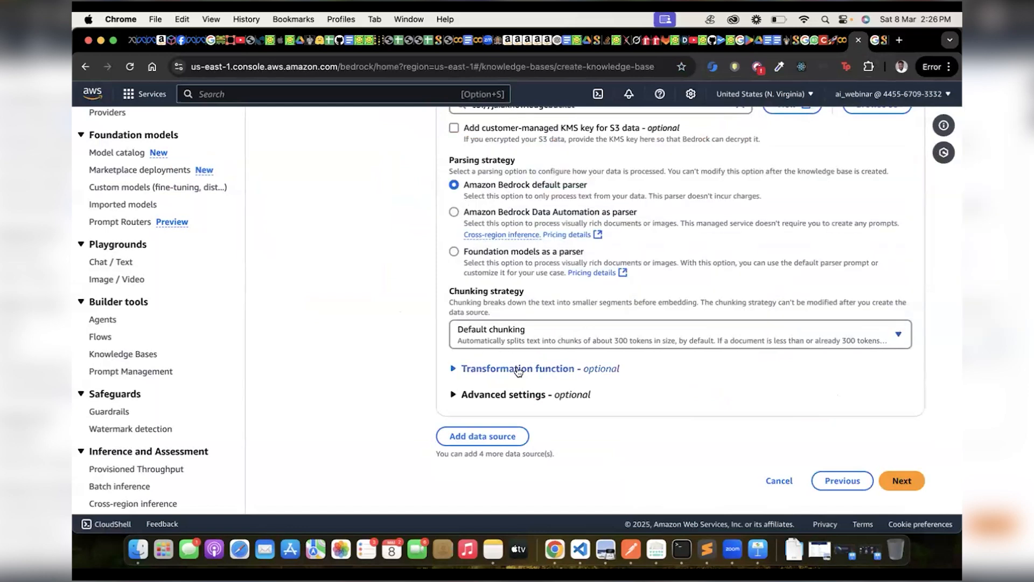
{"action": "left_click", "coordinate": [911, 485]}
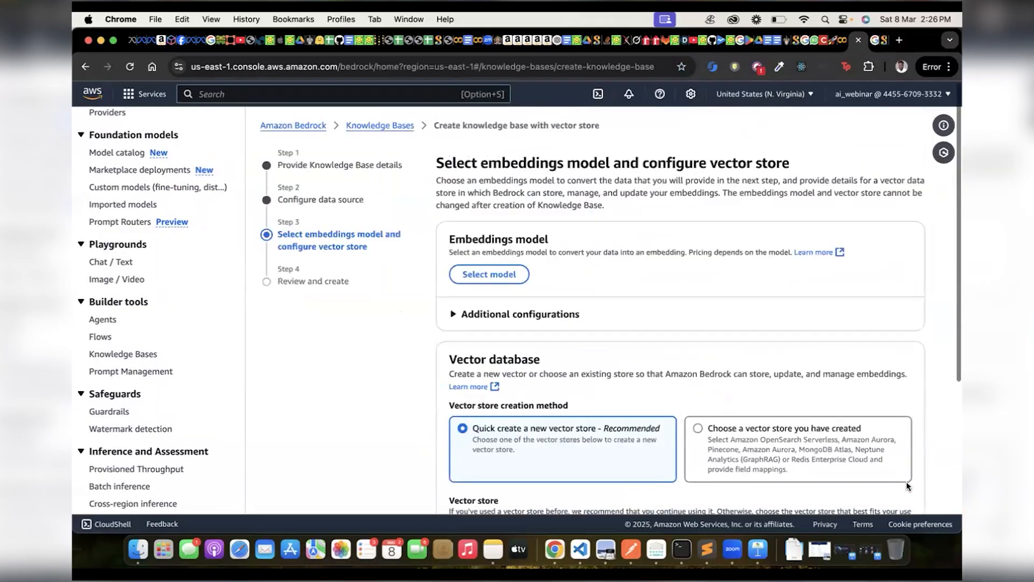
Choose Amazon's Titan Text Embeddings V2 with on-demand inference as the embeddings model.
{"action": "scroll", "coordinate": [611, 318], "scroll_direction": "down", "scroll_amount": 1}
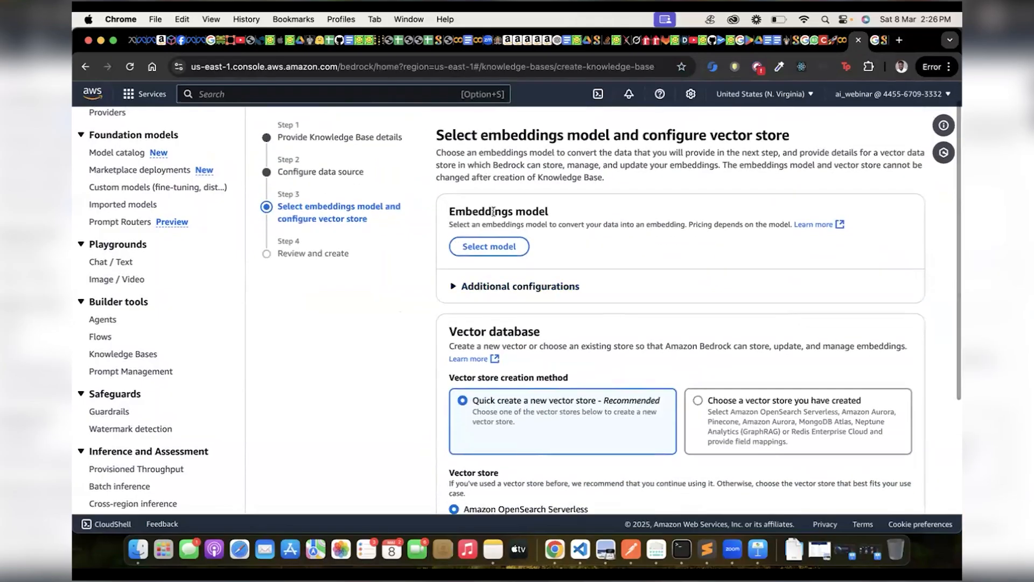
{"action": "double_click", "coordinate": [468, 210]}
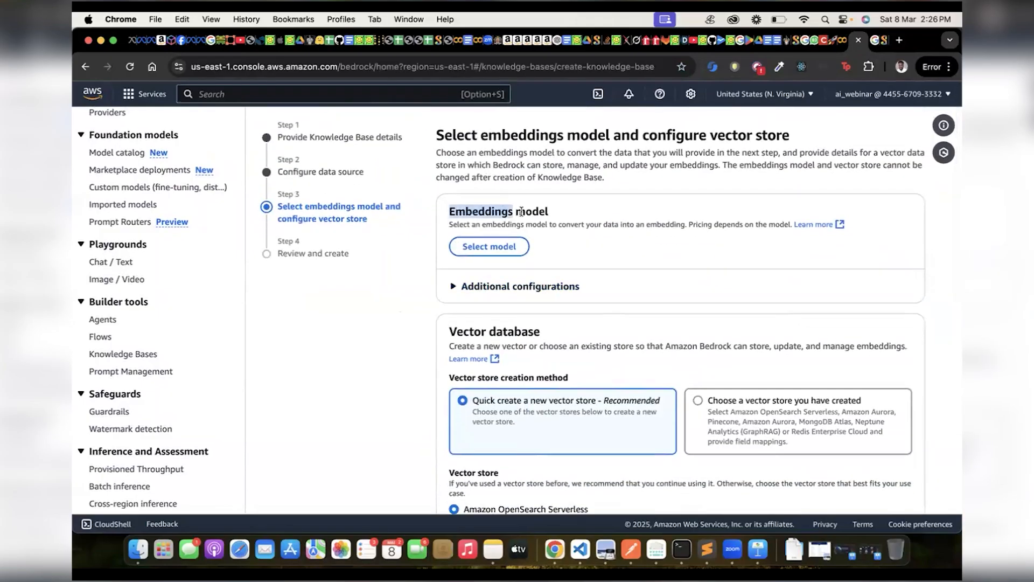
{"action": "left_click", "coordinate": [879, 41]}
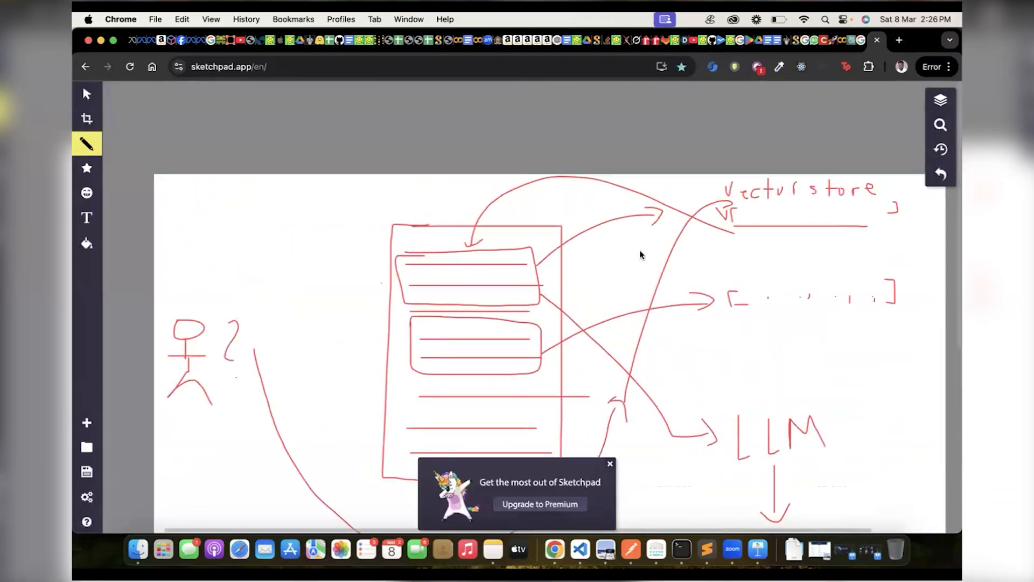
{"action": "left_click", "coordinate": [856, 41]}
{"action": "left_click", "coordinate": [489, 246]}
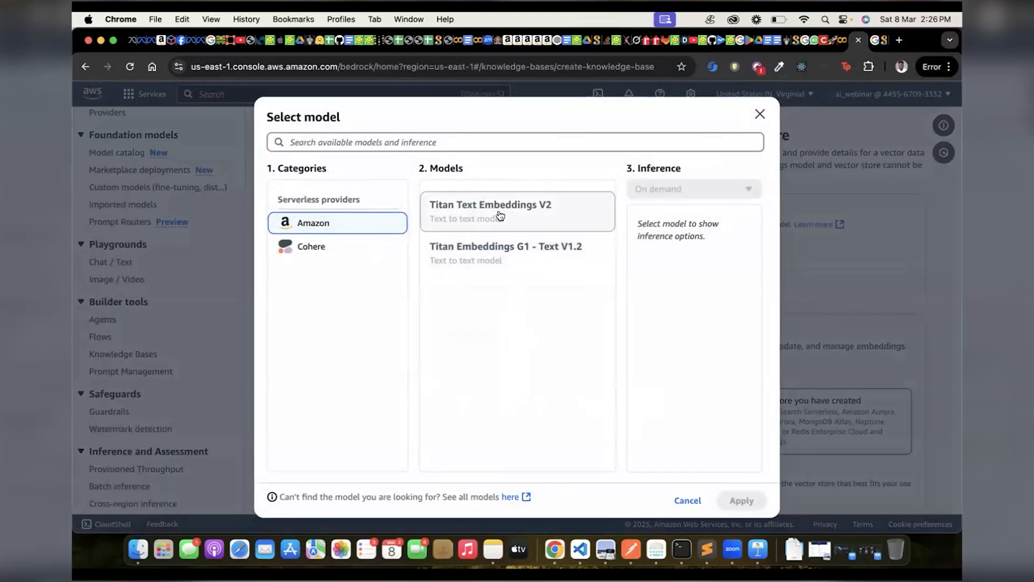
{"action": "left_click", "coordinate": [534, 210]}
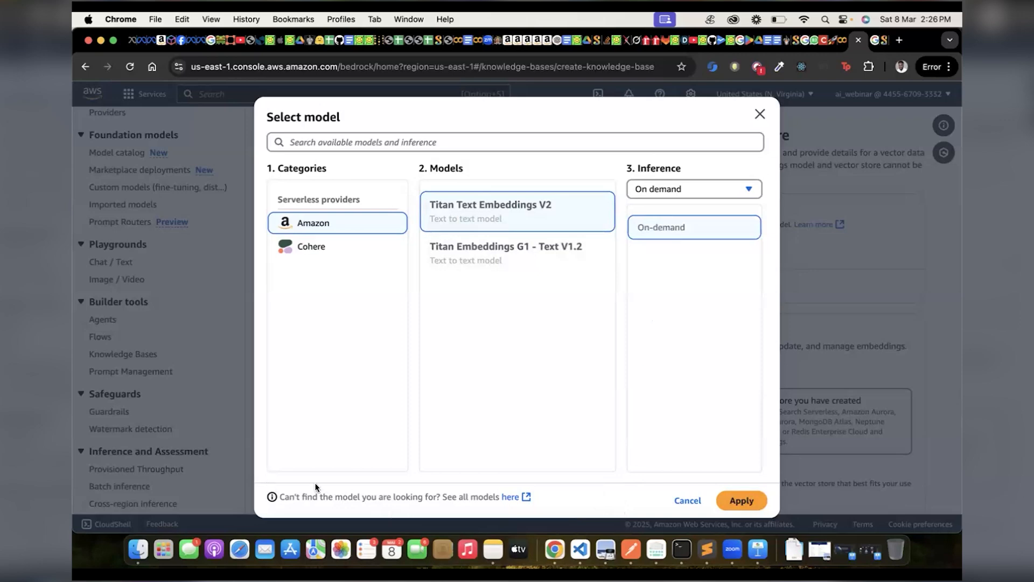
{"action": "left_click", "coordinate": [742, 500]}
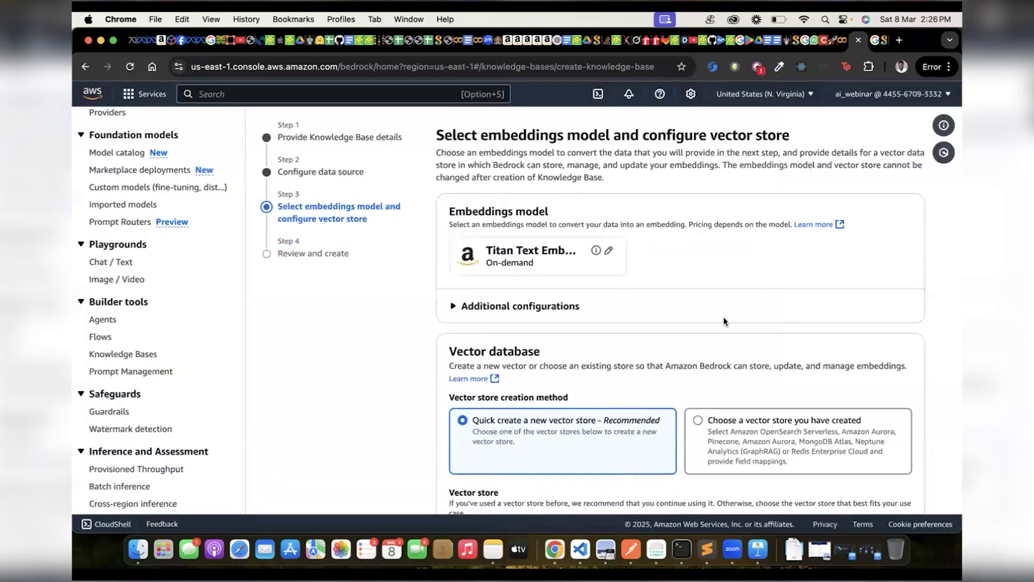
Examine the additional embeddings configurations, including the embeddings types and vector dimension options, leaving the dimensions at 1024.
{"action": "scroll", "coordinate": [723, 316], "scroll_direction": "down", "scroll_amount": 2}
{"action": "left_click", "coordinate": [524, 278]}
{"action": "left_click", "coordinate": [523, 277]}
{"action": "left_click", "coordinate": [525, 272]}
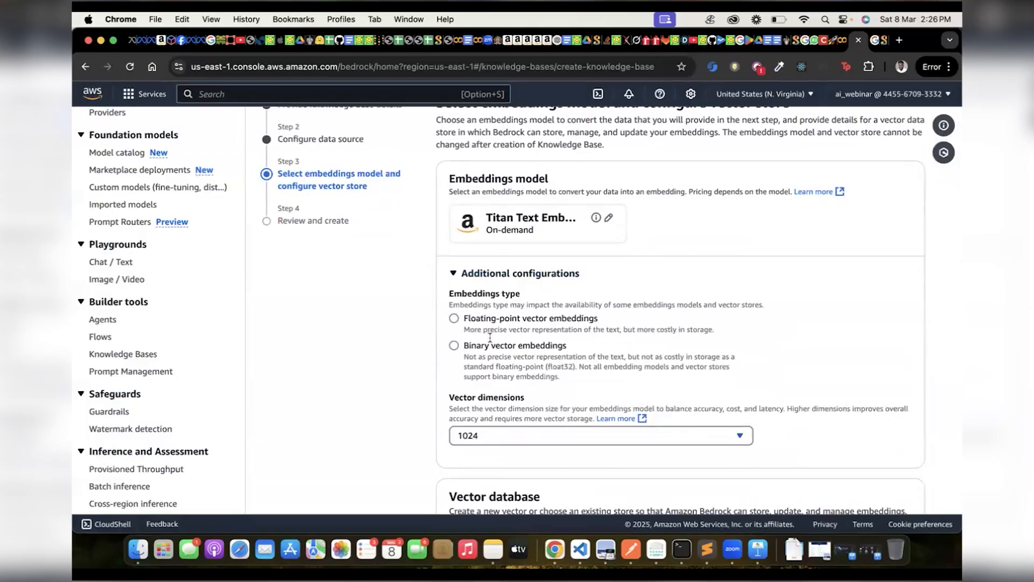
{"action": "left_click", "coordinate": [504, 433]}
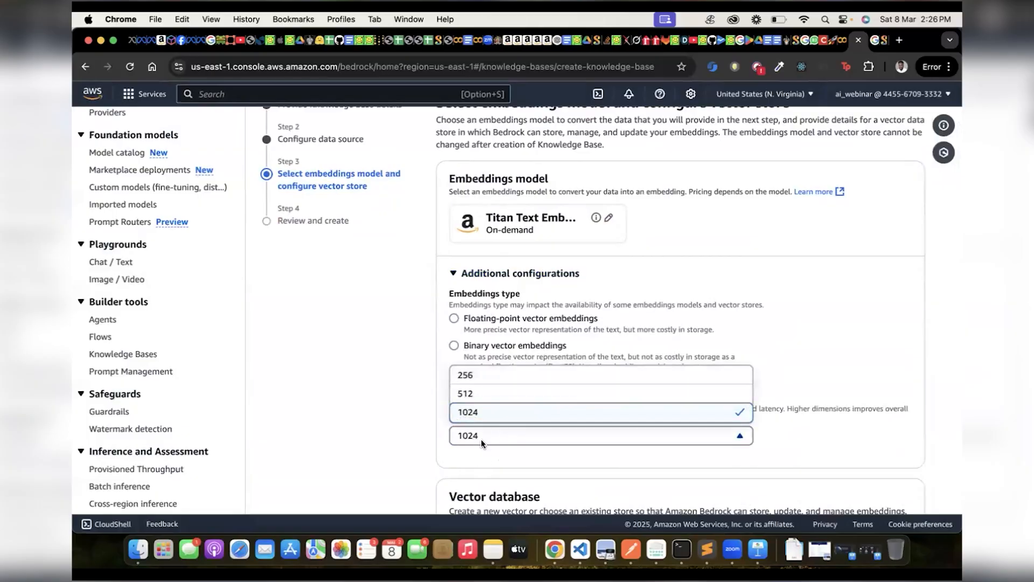
{"action": "left_click", "coordinate": [481, 441]}
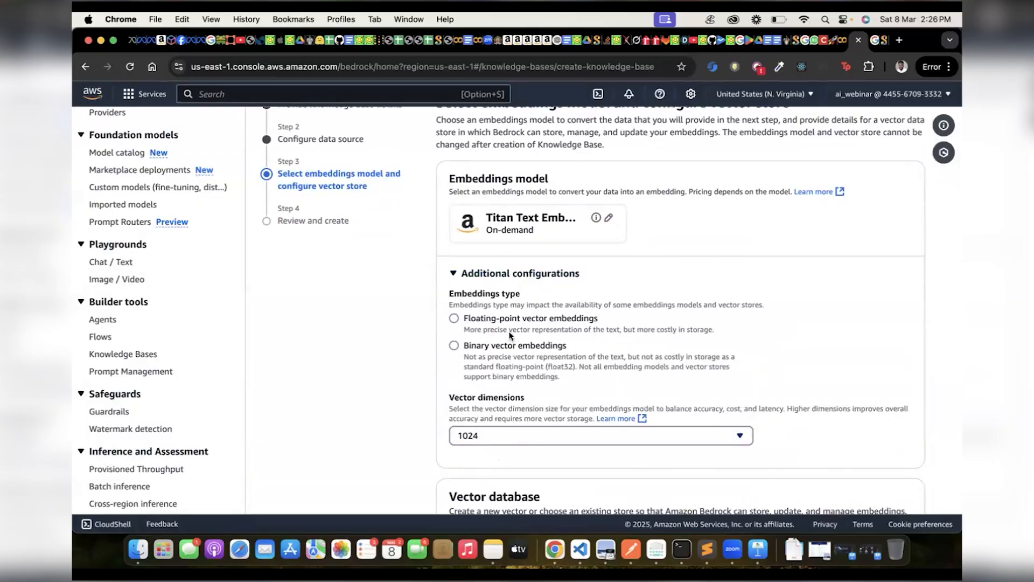
{"action": "left_click", "coordinate": [513, 273]}
Examine the vector store providers offered for using a vector store that has already been created.
{"action": "scroll", "coordinate": [516, 340], "scroll_direction": "down", "scroll_amount": 3}
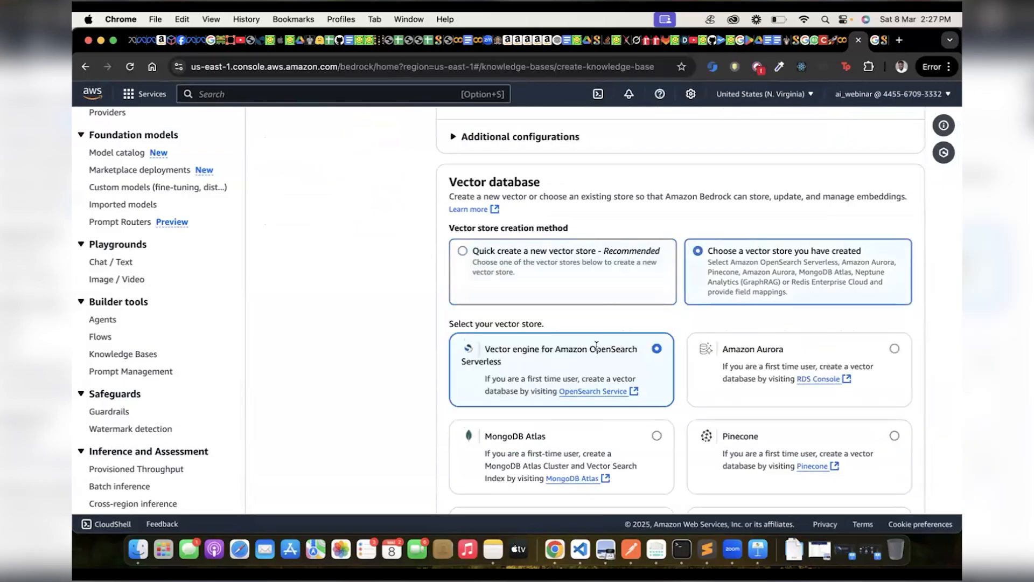
{"action": "scroll", "coordinate": [604, 341], "scroll_direction": "down", "scroll_amount": 3}
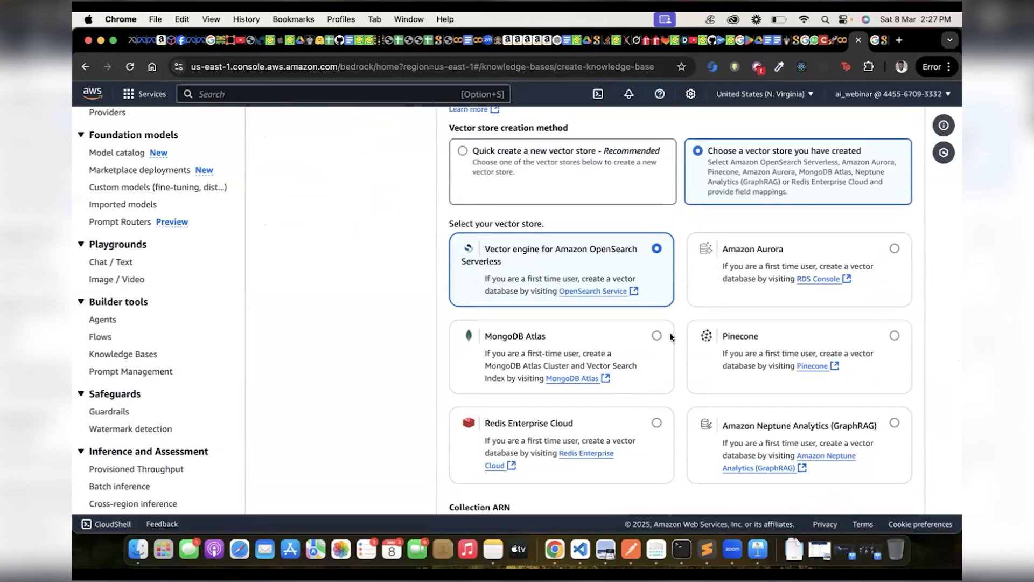
{"action": "scroll", "coordinate": [670, 334], "scroll_direction": "down", "scroll_amount": 2}
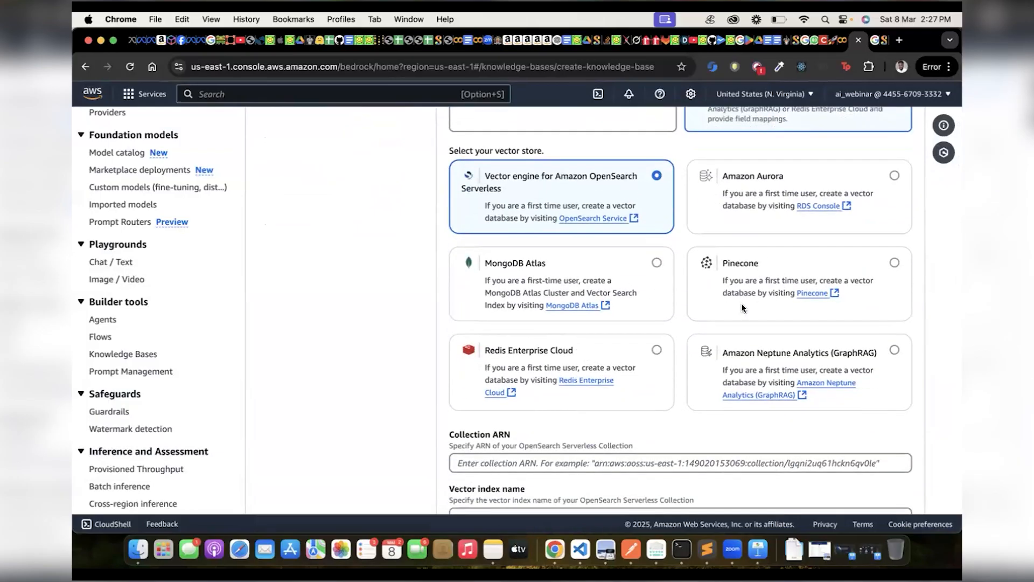
{"action": "scroll", "coordinate": [731, 328], "scroll_direction": "up", "scroll_amount": 2}
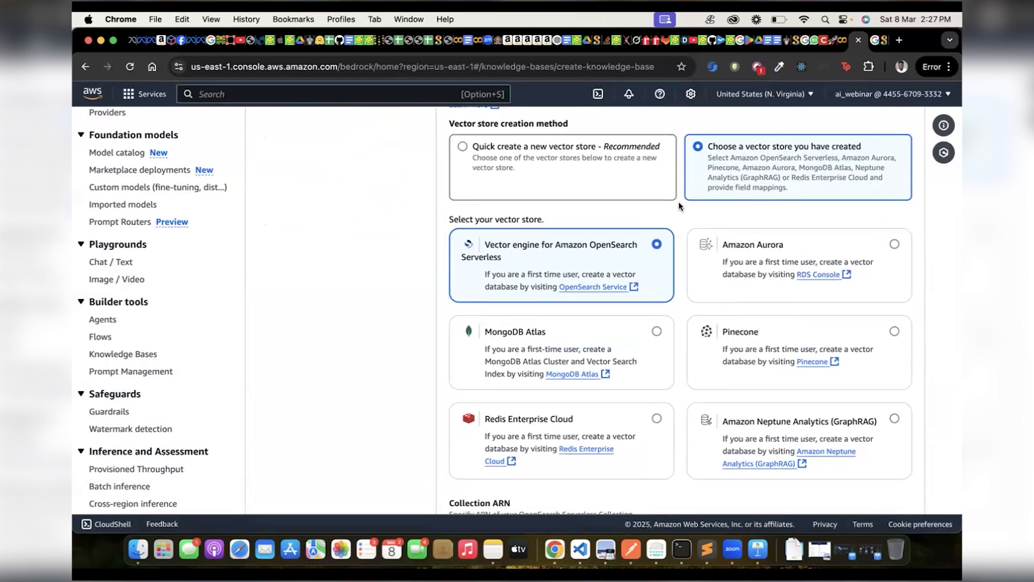
Set the vector database to quick create a new Amazon OpenSearch Serverless vector store and continue to the final review.
{"action": "left_click", "coordinate": [503, 156]}
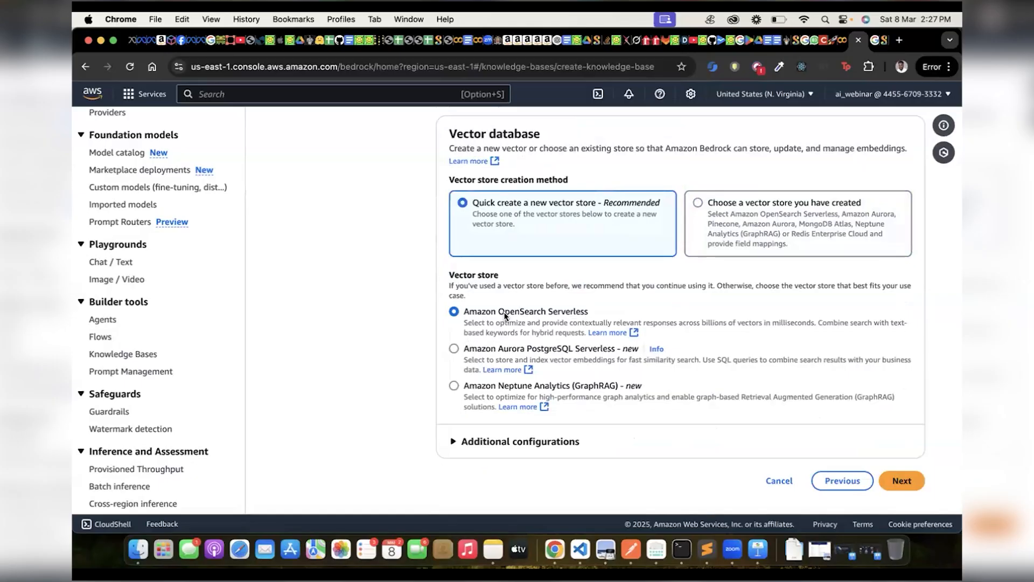
{"action": "scroll", "coordinate": [505, 316], "scroll_direction": "up", "scroll_amount": 5}
{"action": "scroll", "coordinate": [504, 317], "scroll_direction": "down", "scroll_amount": 2}
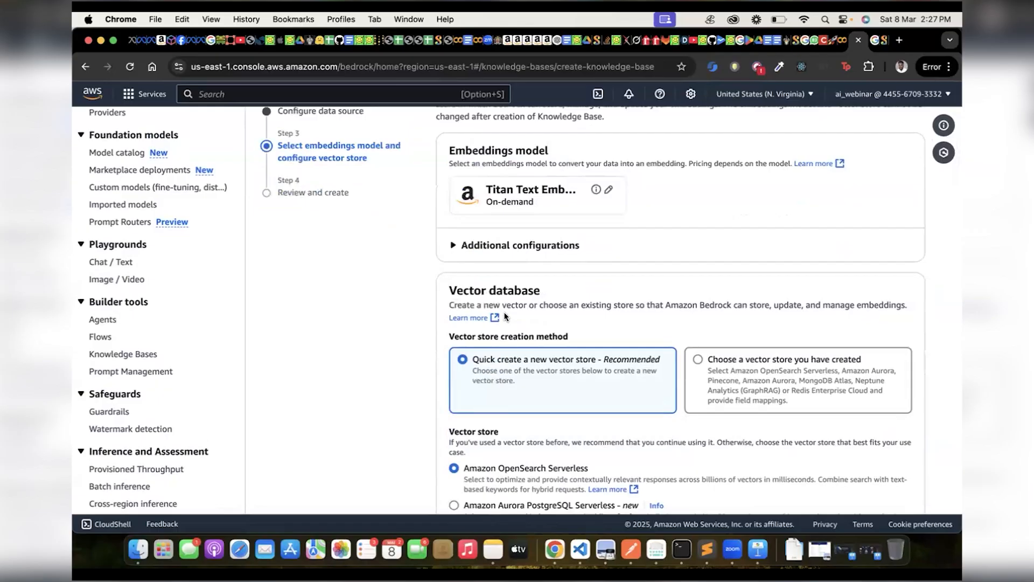
{"action": "scroll", "coordinate": [505, 317], "scroll_direction": "down", "scroll_amount": 2}
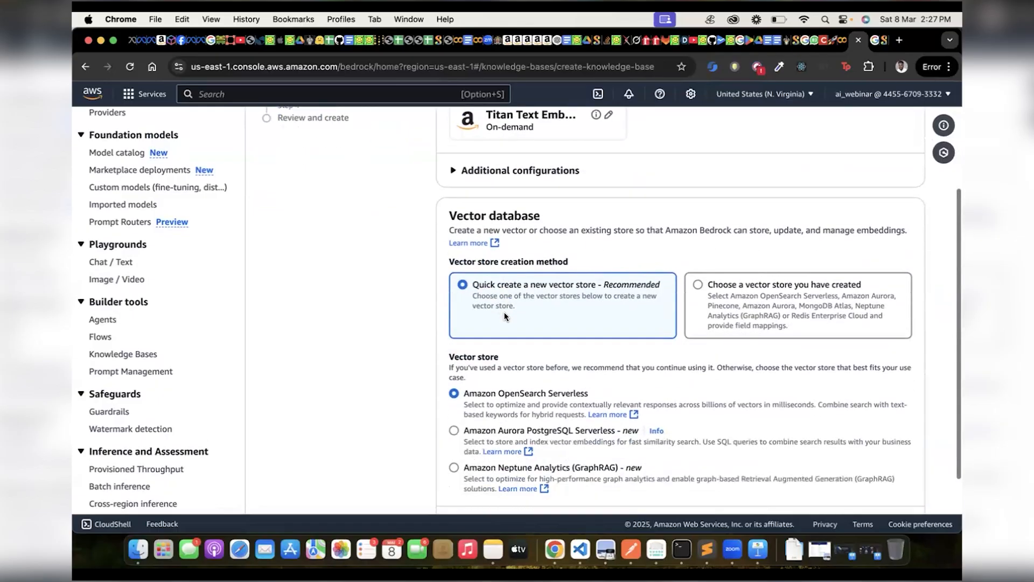
{"action": "scroll", "coordinate": [504, 317], "scroll_direction": "down", "scroll_amount": 2}
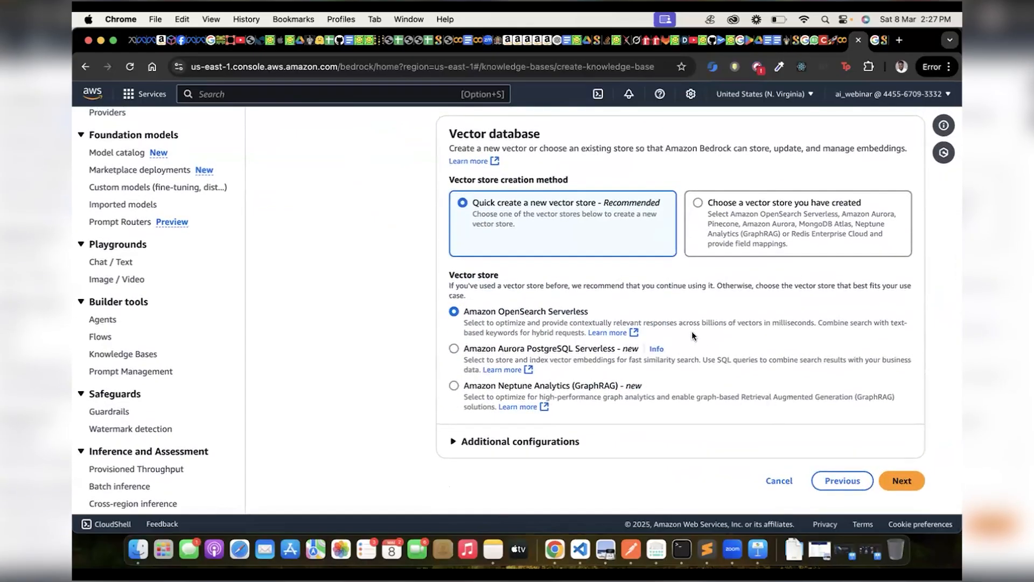
{"action": "left_click", "coordinate": [888, 483]}
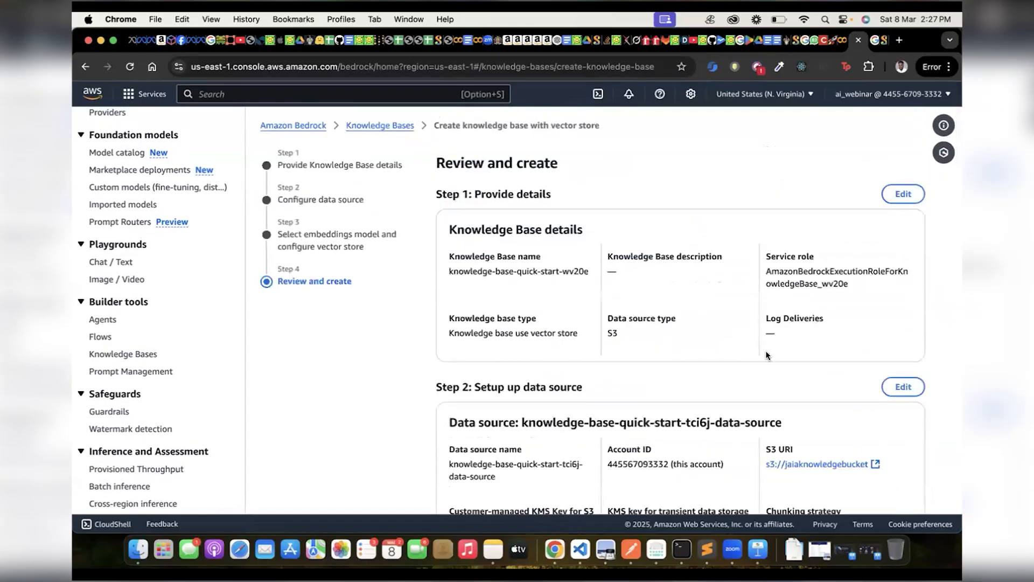
Review the knowledge base summary, including its name, S3 data source, embeddings model and vector store settings.
{"action": "scroll", "coordinate": [766, 352], "scroll_direction": "down", "scroll_amount": 10}
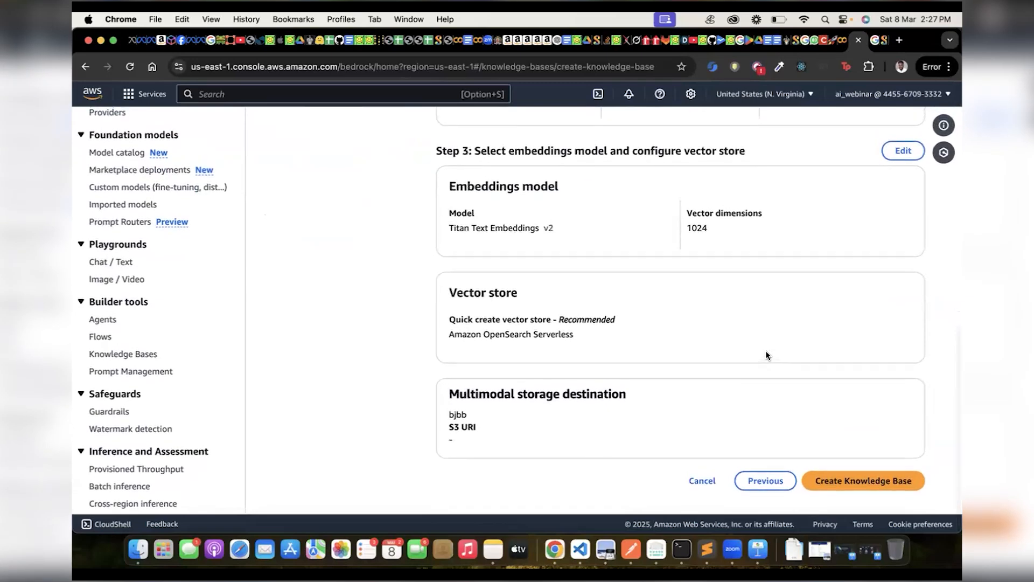
{"action": "scroll", "coordinate": [766, 353], "scroll_direction": "up", "scroll_amount": 12}
{"action": "scroll", "coordinate": [766, 354], "scroll_direction": "down", "scroll_amount": 8}
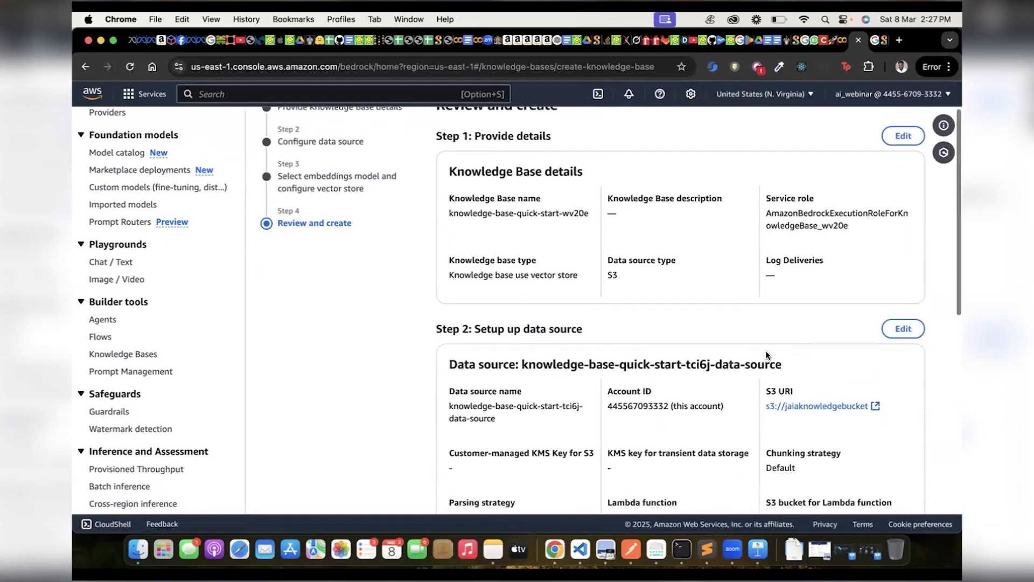
{"action": "scroll", "coordinate": [767, 355], "scroll_direction": "up", "scroll_amount": 10}
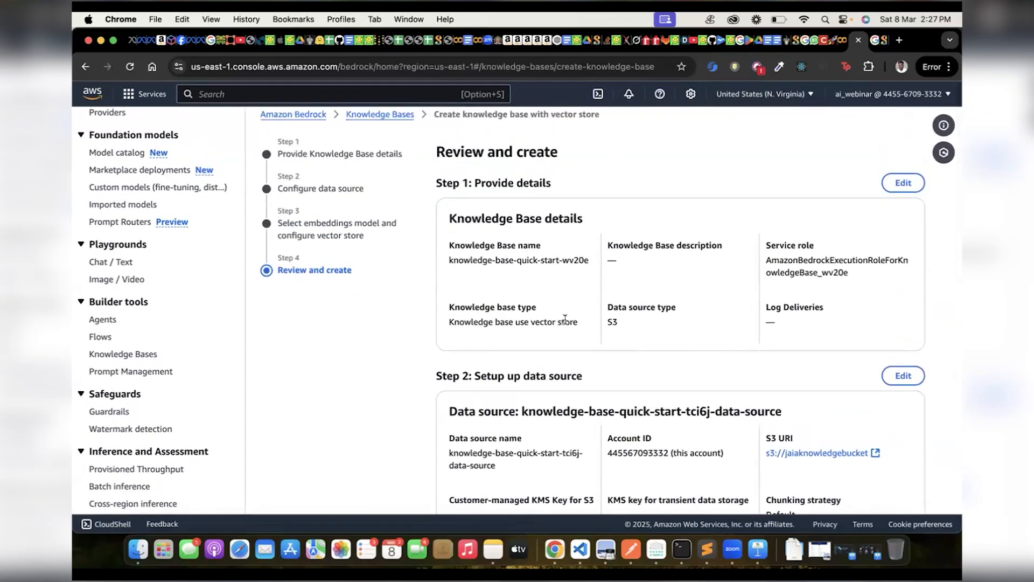
{"action": "scroll", "coordinate": [485, 380], "scroll_direction": "down", "scroll_amount": 2}
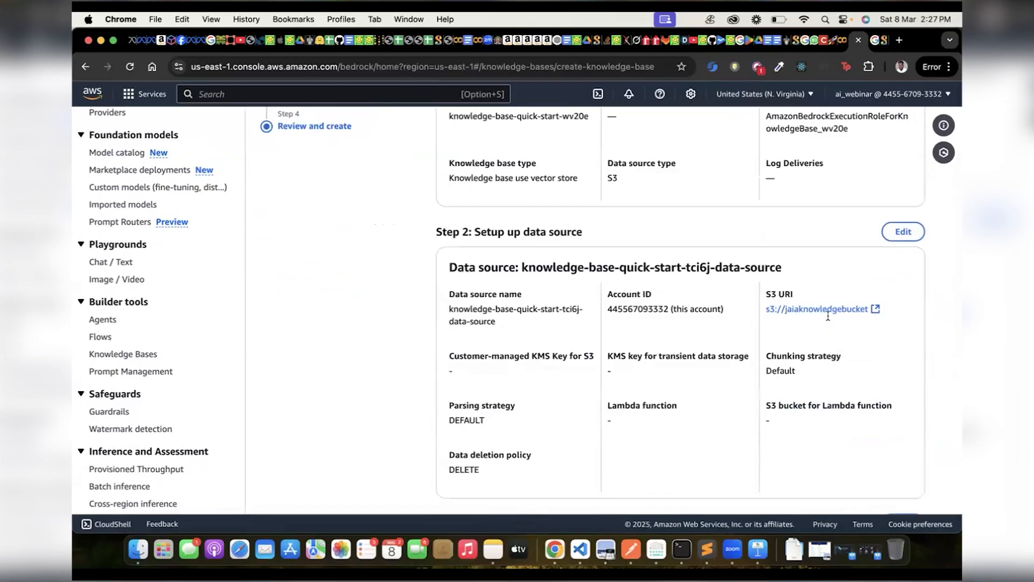
{"action": "scroll", "coordinate": [590, 301], "scroll_direction": "up", "scroll_amount": 3}
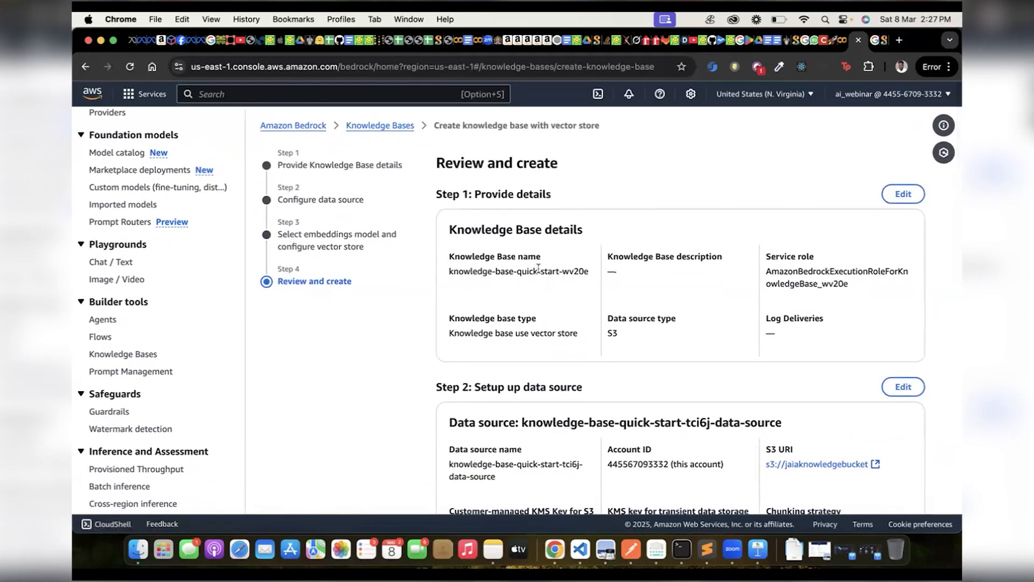
{"action": "scroll", "coordinate": [531, 299], "scroll_direction": "down", "scroll_amount": 10}
{"action": "scroll", "coordinate": [532, 300], "scroll_direction": "up", "scroll_amount": 10}
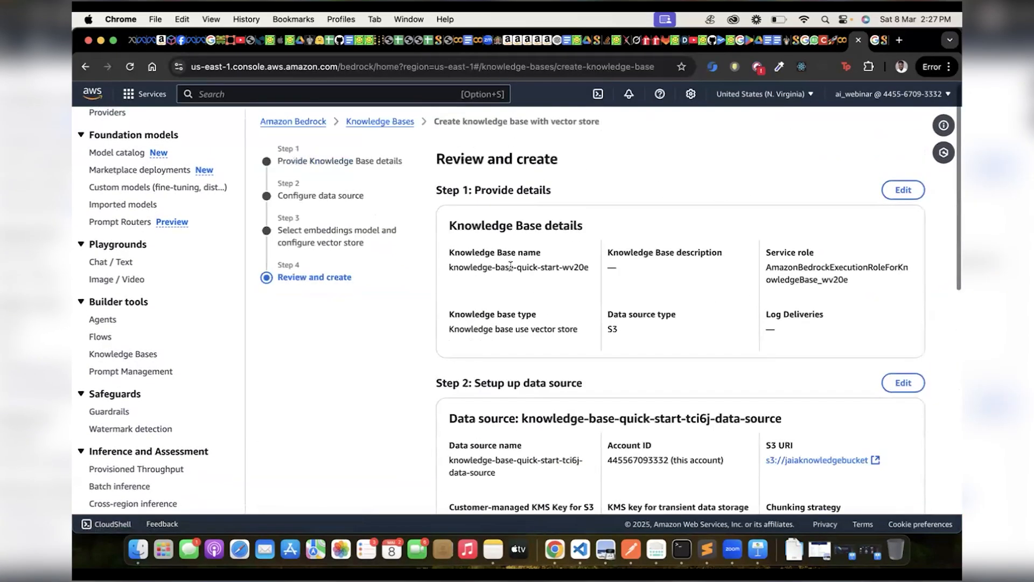
{"action": "triple_click", "coordinate": [531, 266]}
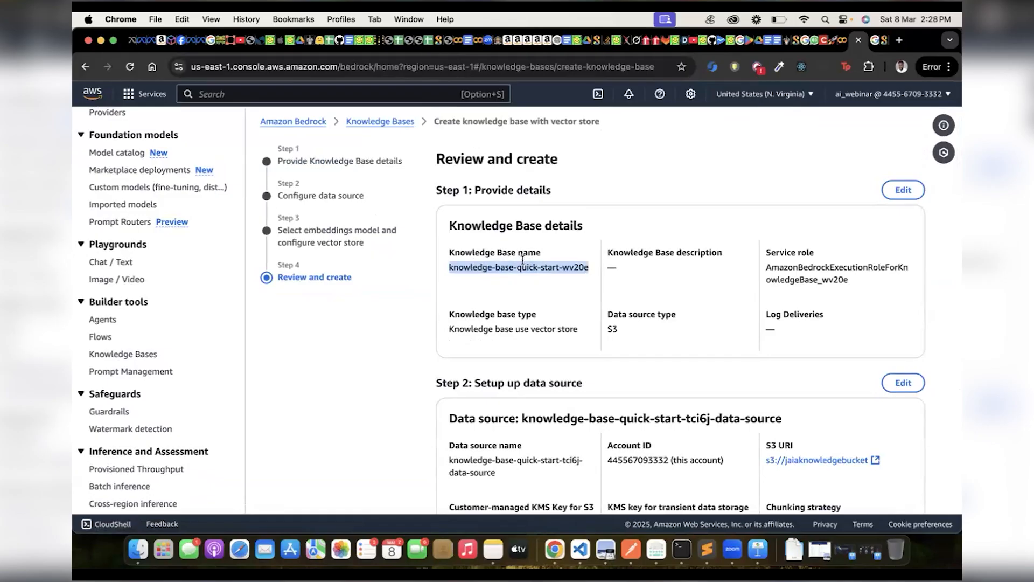
{"action": "triple_click", "coordinate": [555, 268]}
{"action": "scroll", "coordinate": [535, 273], "scroll_direction": "down", "scroll_amount": 10}
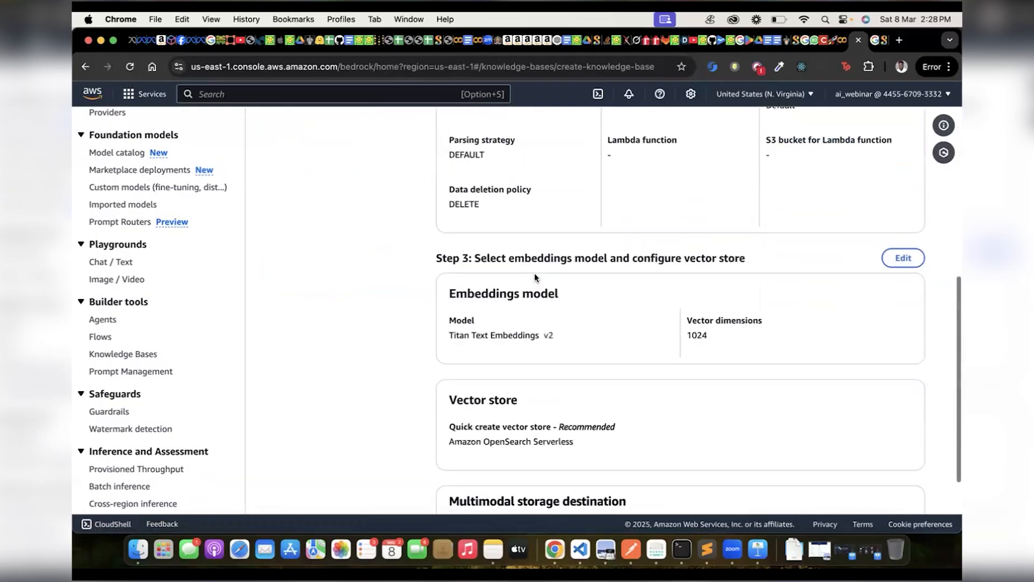
Create the knowledge base with the reviewed settings and open the Knowledge Bases list in a new browser tab.
{"action": "left_click", "coordinate": [840, 480]}
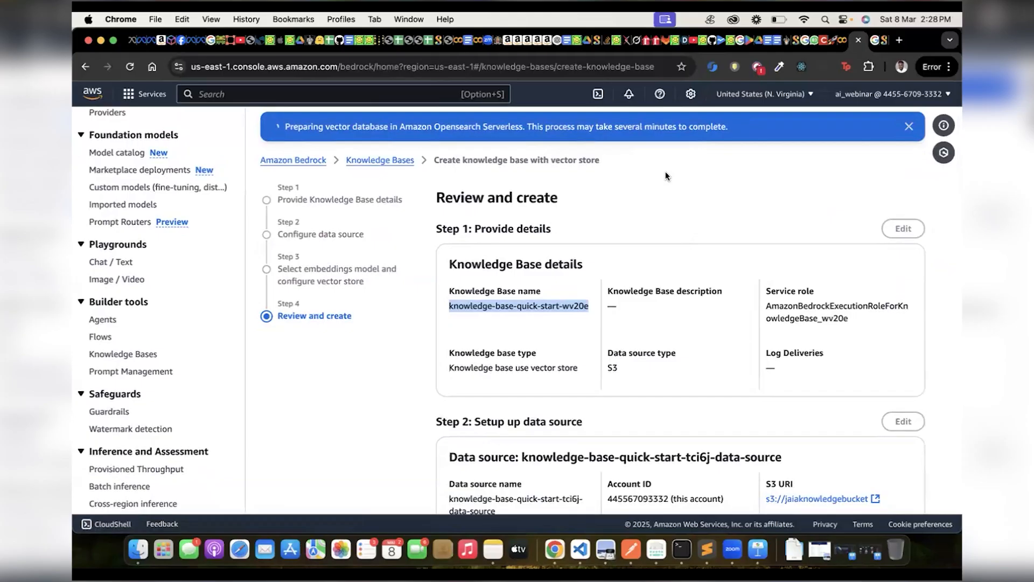
{"action": "left_click", "coordinate": [369, 162]}
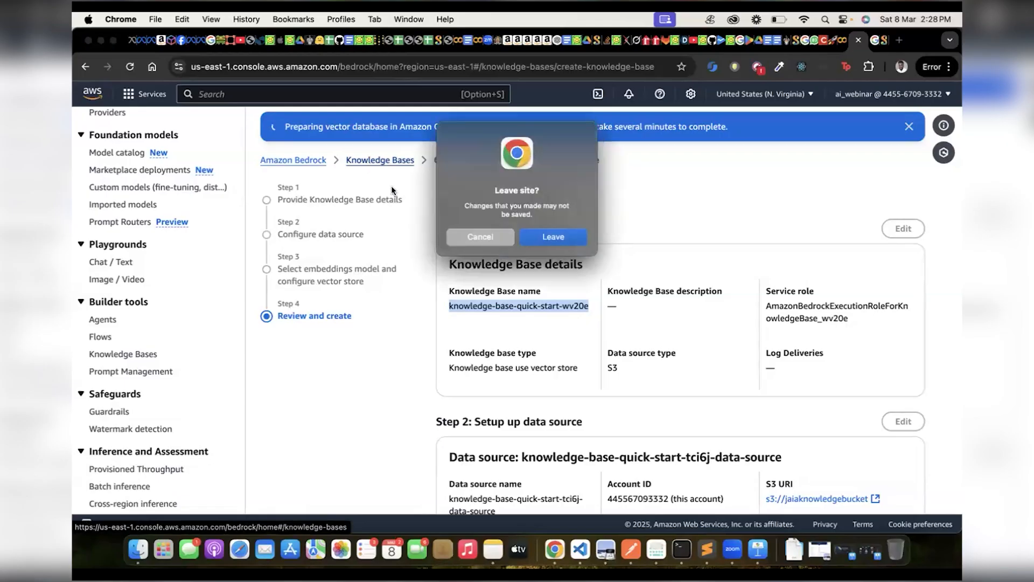
{"action": "left_click", "coordinate": [469, 236]}
{"action": "right_click", "coordinate": [377, 161]}
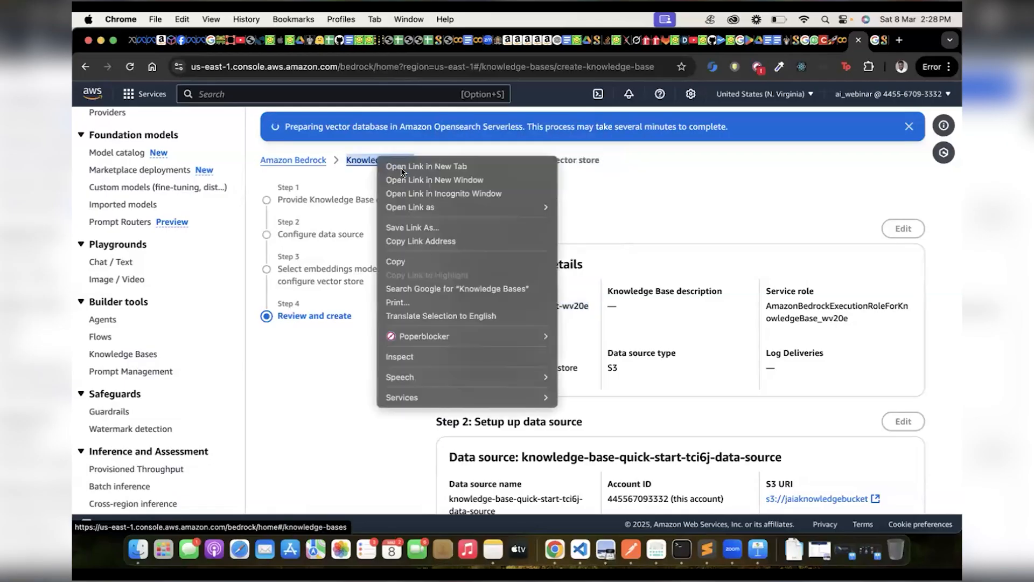
{"action": "left_click", "coordinate": [401, 166]}
{"action": "left_click", "coordinate": [868, 40]}
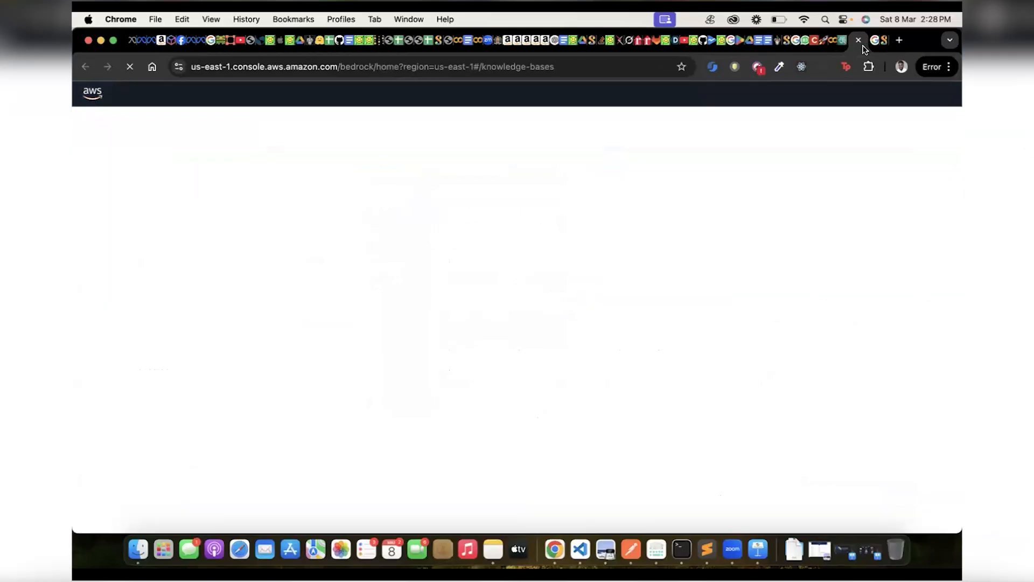
Open the existing available knowledge base in the list, knowledge-base-quick-start-g8867, and look over its overview.
{"action": "scroll", "coordinate": [492, 223], "scroll_direction": "down", "scroll_amount": 5}
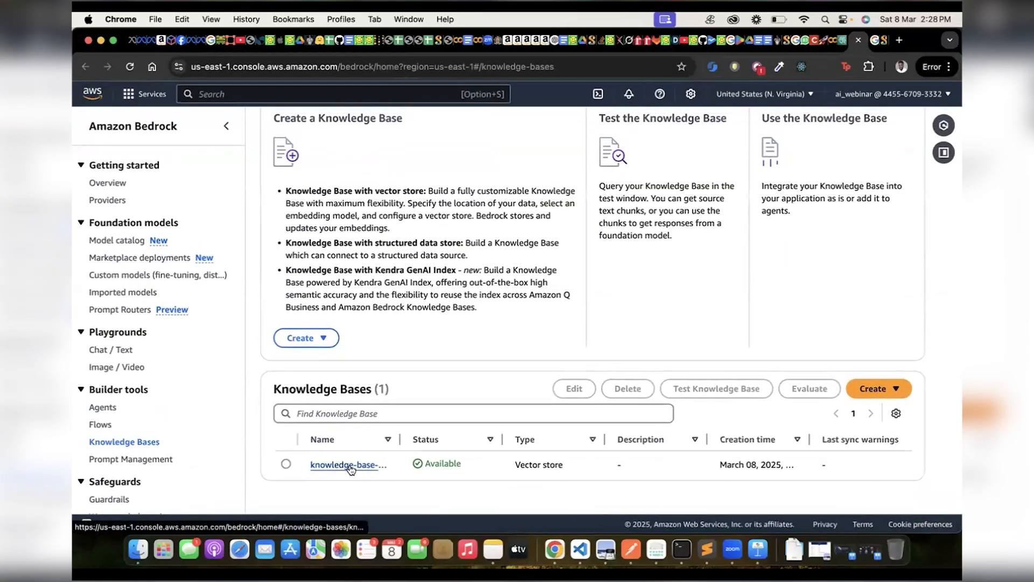
{"action": "left_click", "coordinate": [349, 465]}
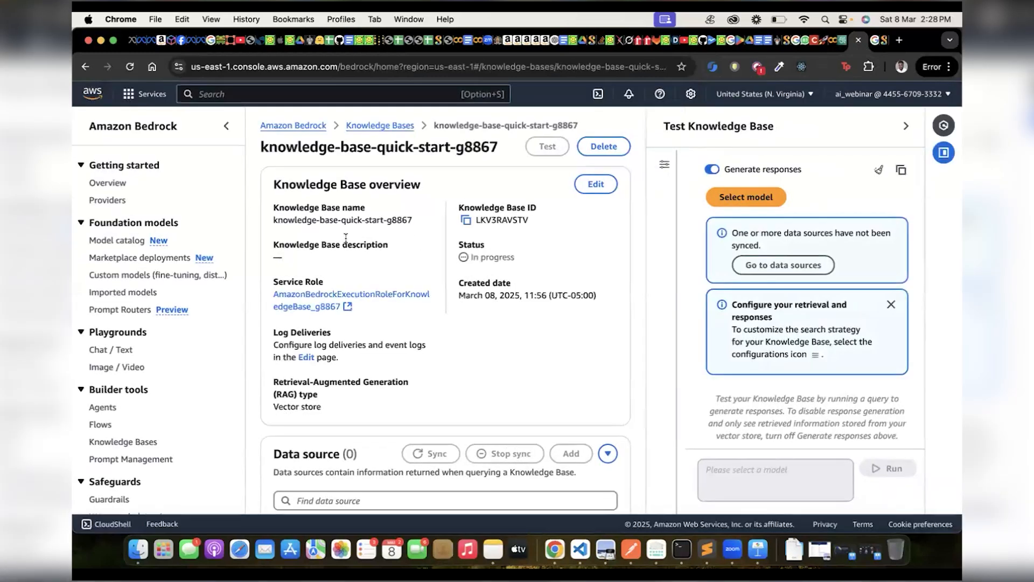
{"action": "triple_click", "coordinate": [368, 218]}
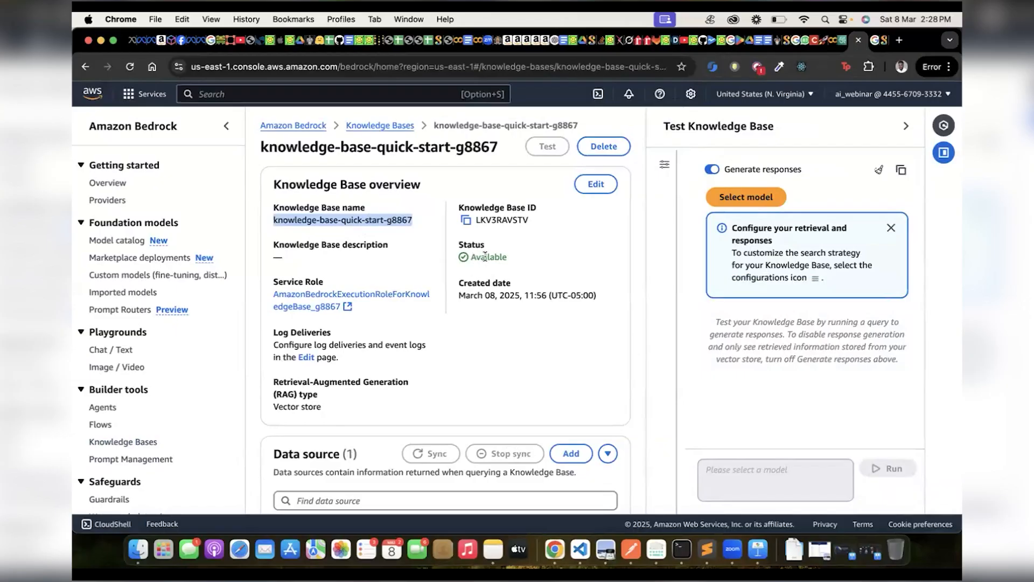
{"action": "scroll", "coordinate": [485, 259], "scroll_direction": "down", "scroll_amount": 3}
{"action": "scroll", "coordinate": [485, 259], "scroll_direction": "down", "scroll_amount": 5}
{"action": "scroll", "coordinate": [434, 281], "scroll_direction": "up", "scroll_amount": 2}
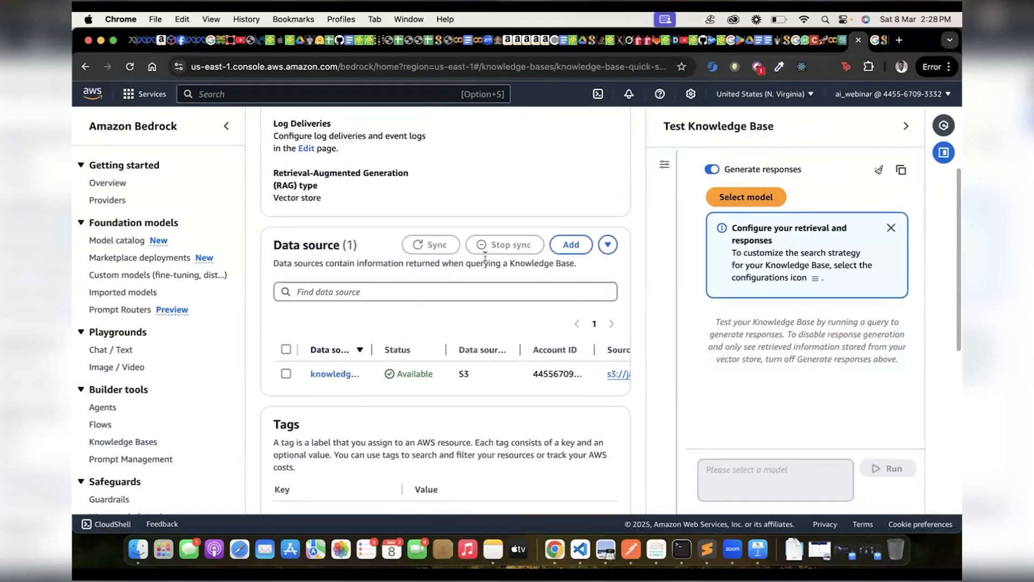
{"action": "scroll", "coordinate": [426, 275], "scroll_direction": "up", "scroll_amount": 4}
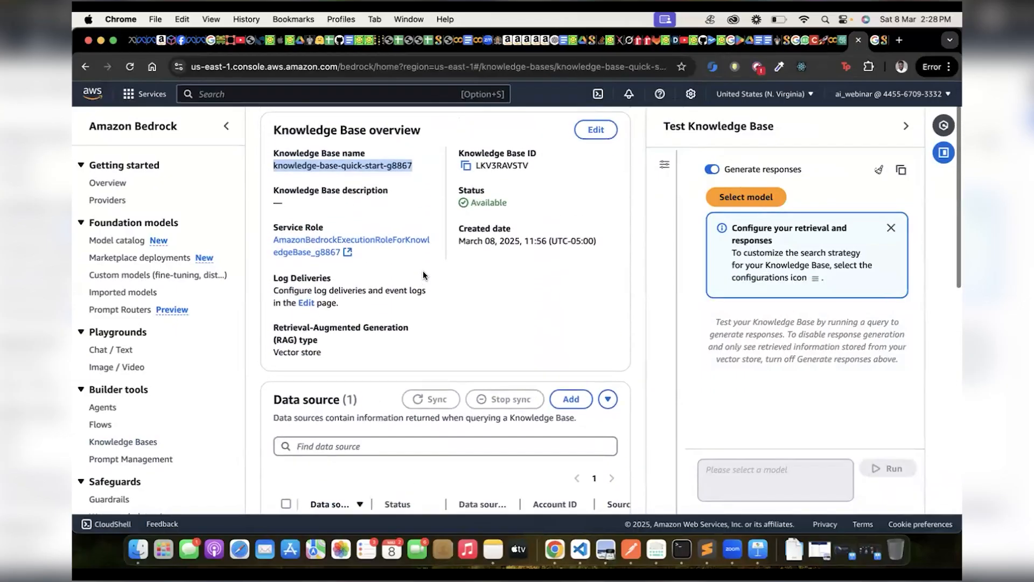
Look through the details of the knowledge base's S3 data source and select it so its sync and add-document options are available.
{"action": "scroll", "coordinate": [424, 271], "scroll_direction": "down", "scroll_amount": 3}
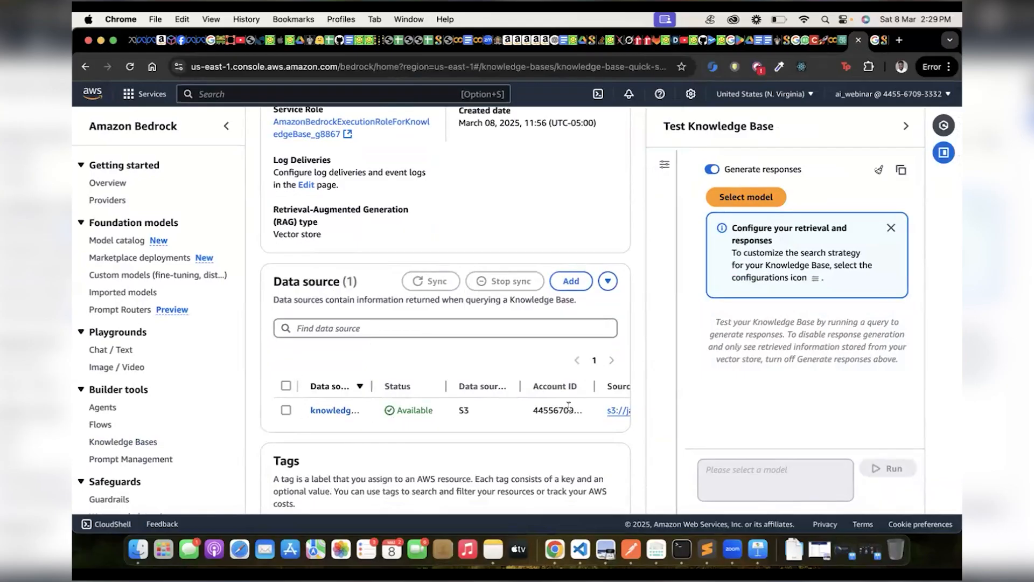
{"action": "scroll", "coordinate": [569, 407], "scroll_direction": "right", "scroll_amount": 5}
{"action": "scroll", "coordinate": [569, 407], "scroll_direction": "left", "scroll_amount": 5}
{"action": "scroll", "coordinate": [541, 413], "scroll_direction": "right", "scroll_amount": 5}
{"action": "scroll", "coordinate": [541, 412], "scroll_direction": "left", "scroll_amount": 5}
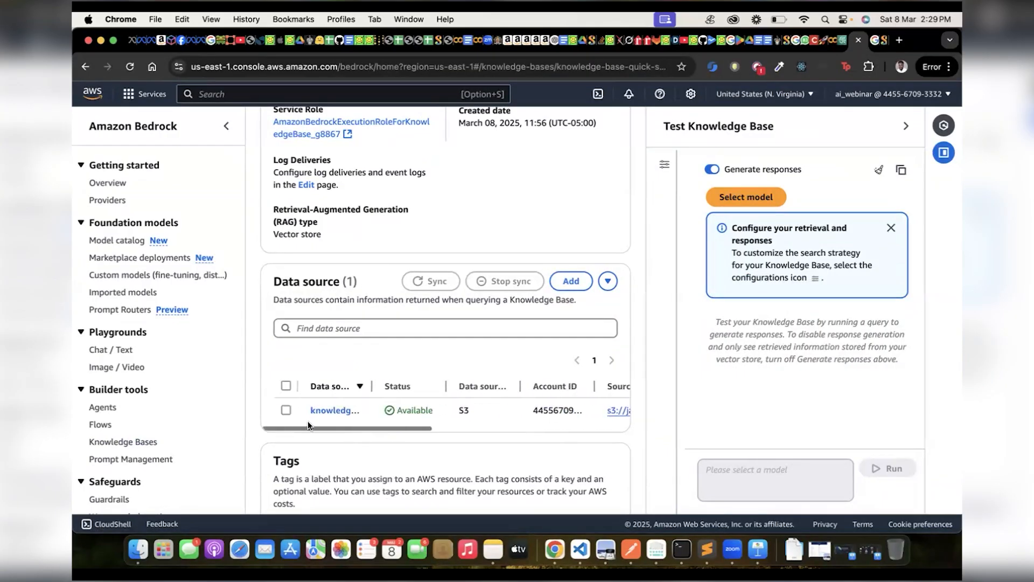
{"action": "left_click", "coordinate": [285, 410]}
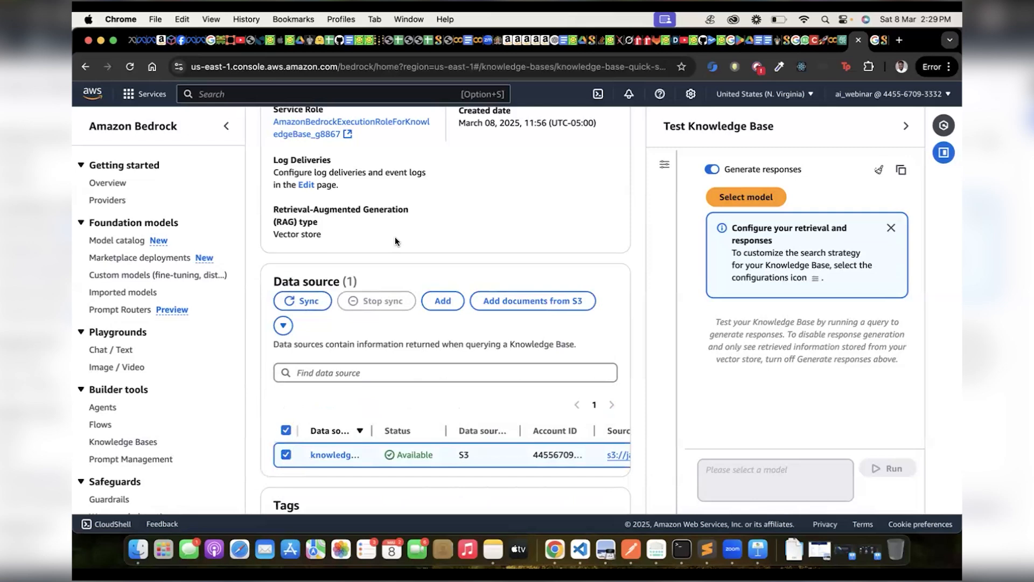
{"action": "scroll", "coordinate": [395, 237], "scroll_direction": "down", "scroll_amount": 4}
{"action": "scroll", "coordinate": [395, 237], "scroll_direction": "up", "scroll_amount": 3}
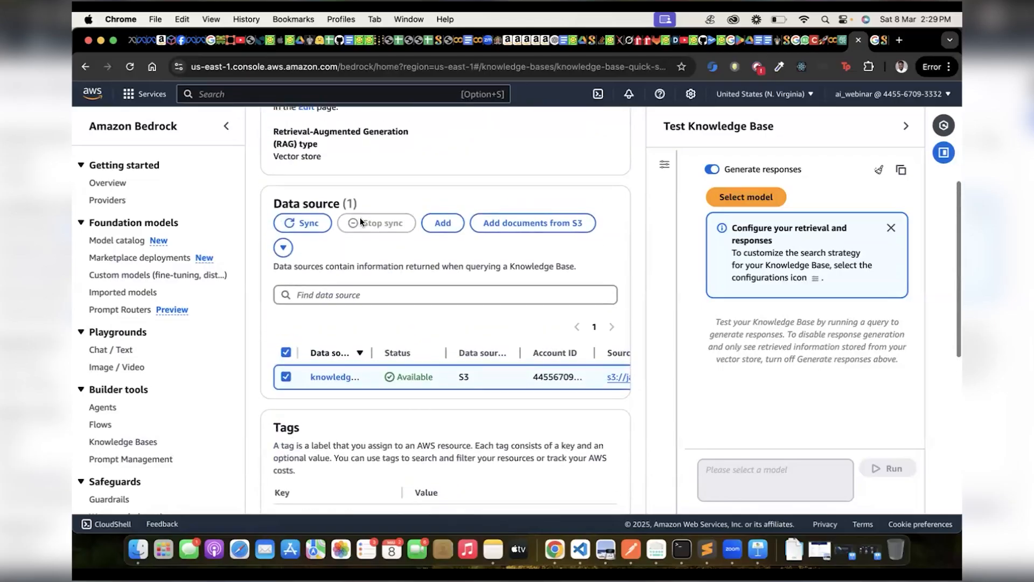
Review the knowledge base details down to its vector database and multimodal storage settings, and highlight the Knowledge Base ID.
{"action": "scroll", "coordinate": [455, 234], "scroll_direction": "up", "scroll_amount": 5}
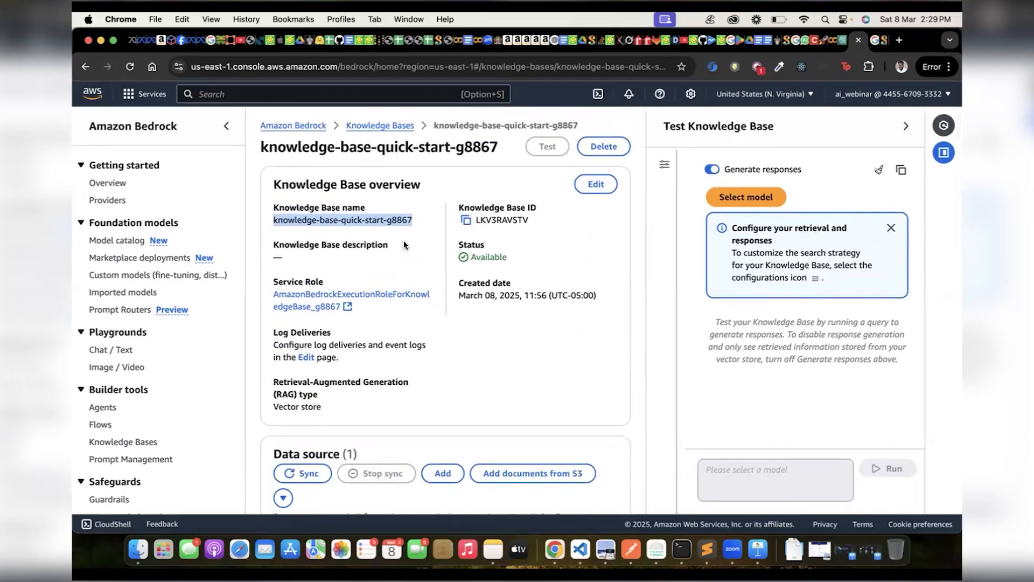
{"action": "scroll", "coordinate": [469, 267], "scroll_direction": "down", "scroll_amount": 7}
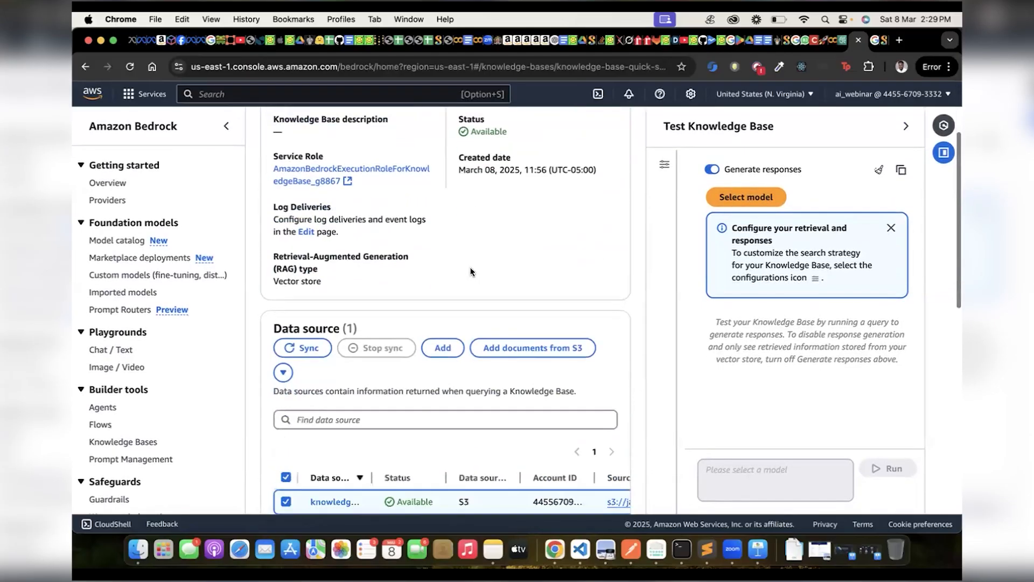
{"action": "scroll", "coordinate": [471, 273], "scroll_direction": "down", "scroll_amount": 6}
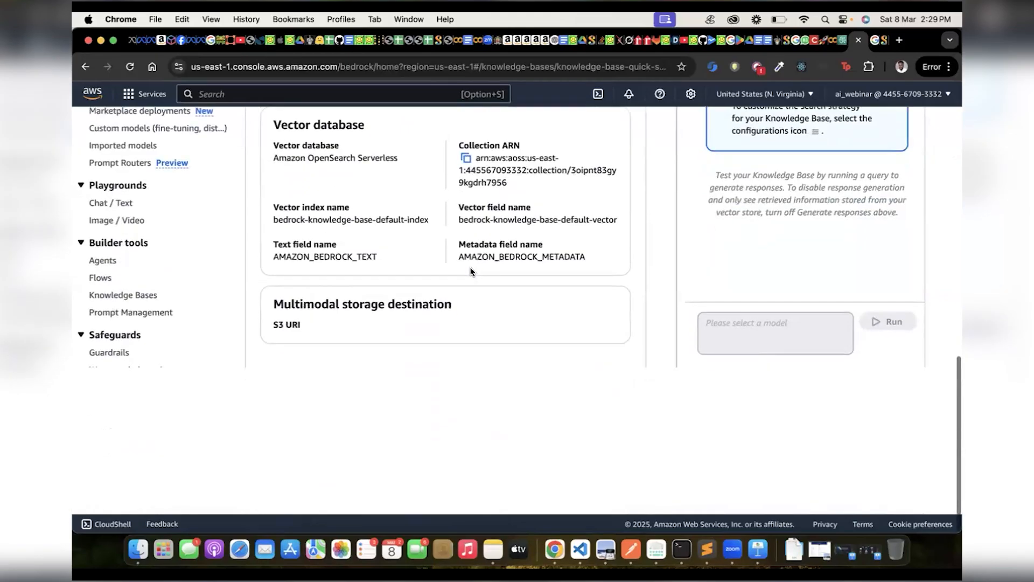
{"action": "scroll", "coordinate": [469, 266], "scroll_direction": "up", "scroll_amount": 13}
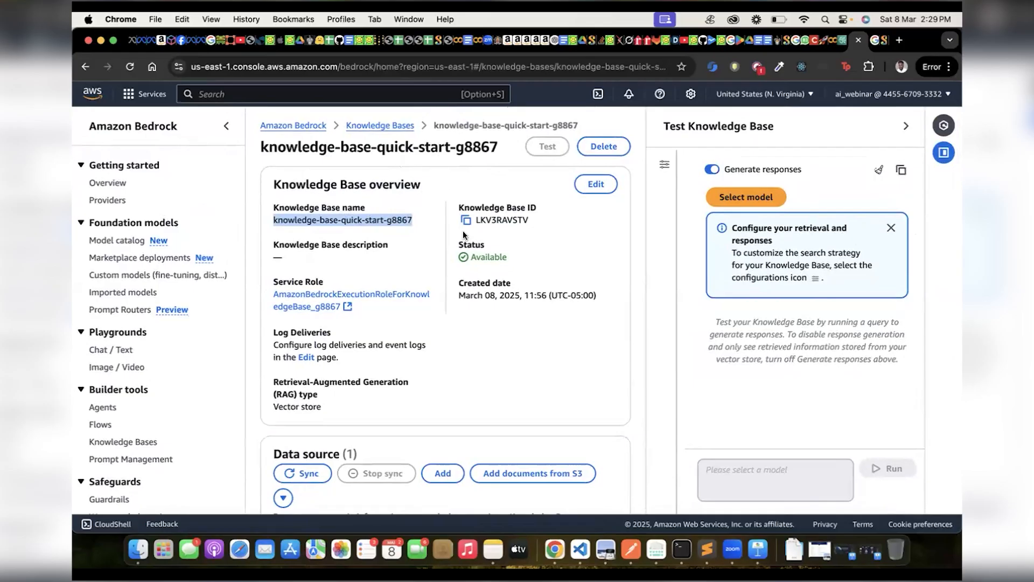
{"action": "double_click", "coordinate": [494, 220]}
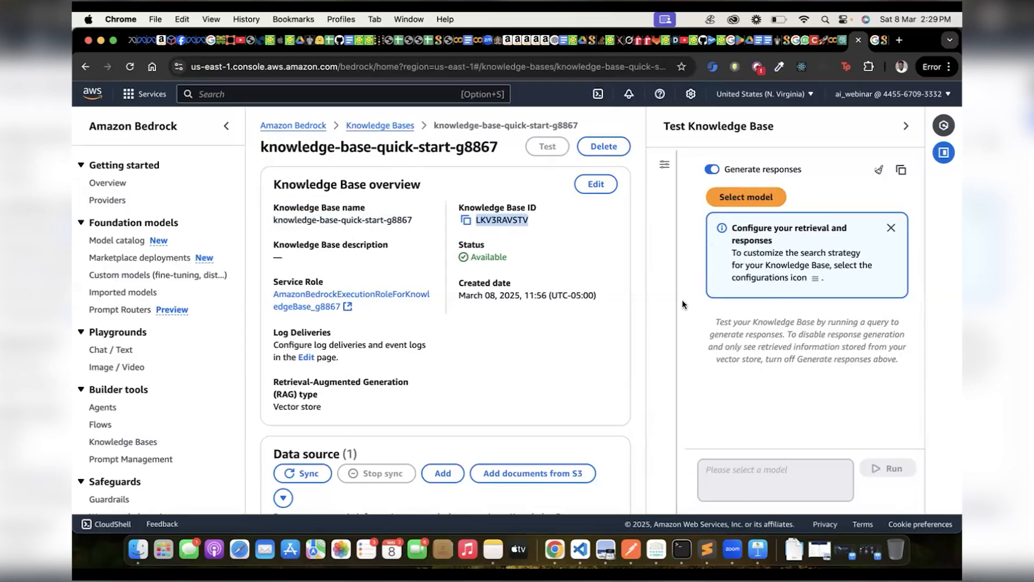
Choose Anthropic's Claude 3.5 Sonnet v1 with on-demand inference as the model for testing the knowledge base.
{"action": "left_click", "coordinate": [747, 195]}
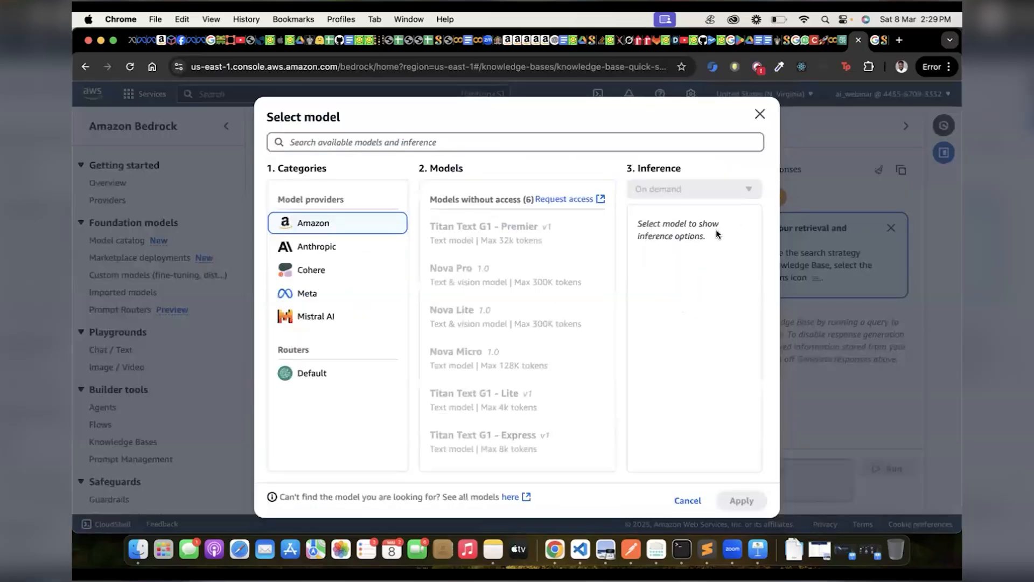
{"action": "left_click", "coordinate": [365, 251]}
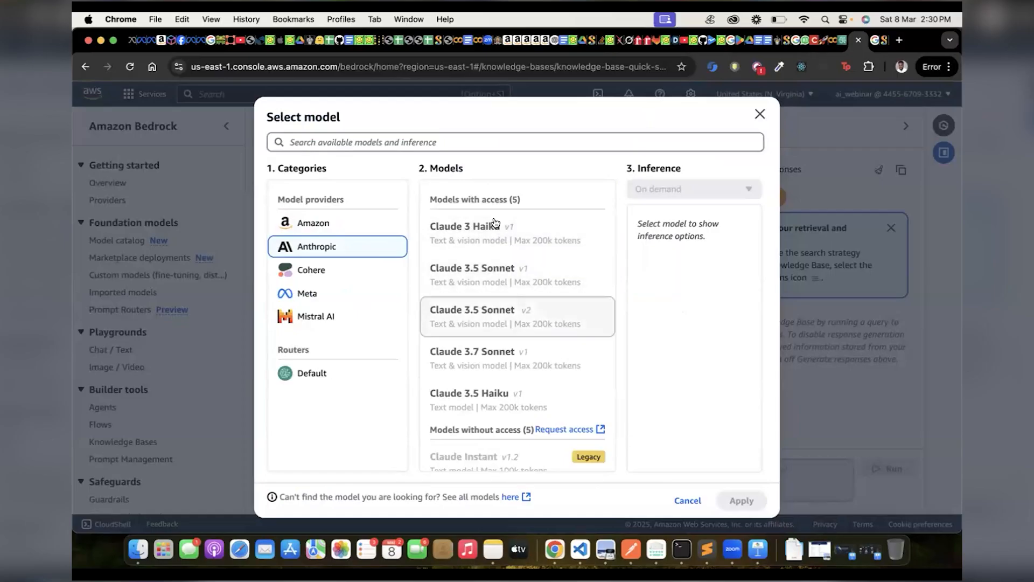
{"action": "scroll", "coordinate": [494, 283], "scroll_direction": "down", "scroll_amount": 1}
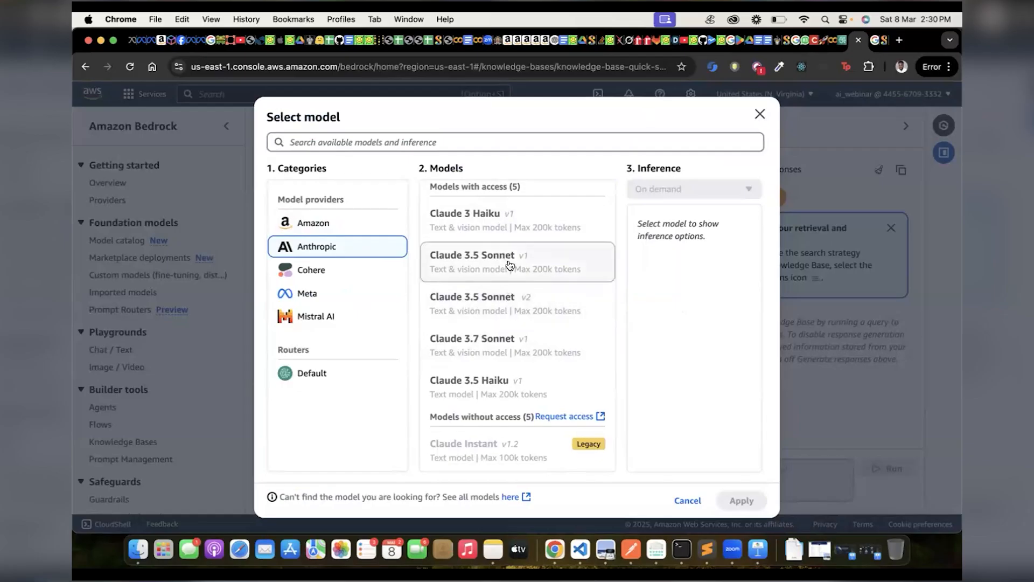
{"action": "left_click", "coordinate": [511, 297]}
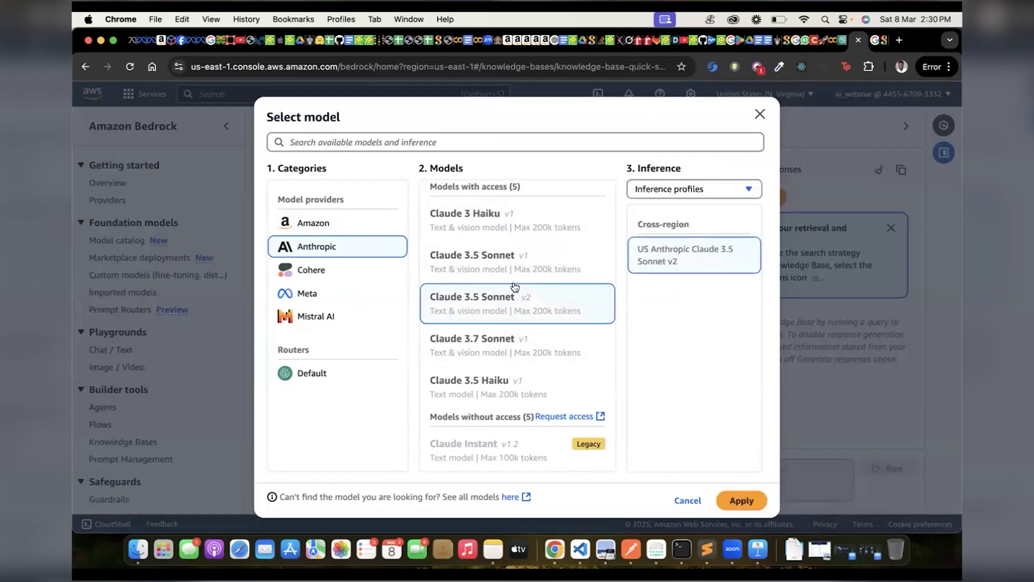
{"action": "left_click", "coordinate": [516, 269]}
{"action": "left_click", "coordinate": [656, 187]}
{"action": "left_click", "coordinate": [639, 207]}
{"action": "left_click", "coordinate": [509, 317]}
{"action": "left_click", "coordinate": [519, 261]}
{"action": "left_click", "coordinate": [526, 302]}
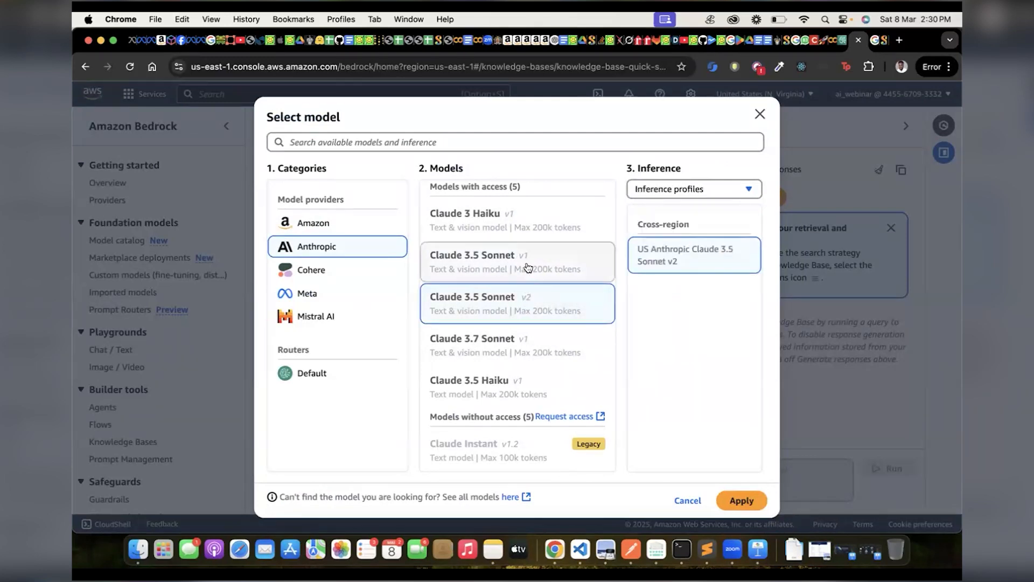
{"action": "left_click", "coordinate": [527, 268]}
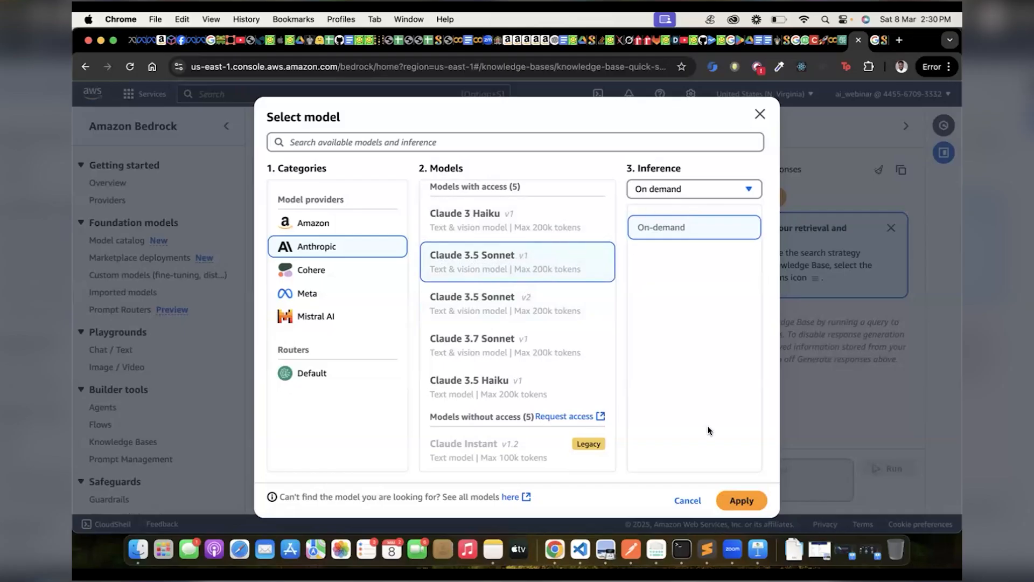
{"action": "left_click", "coordinate": [742, 501]}
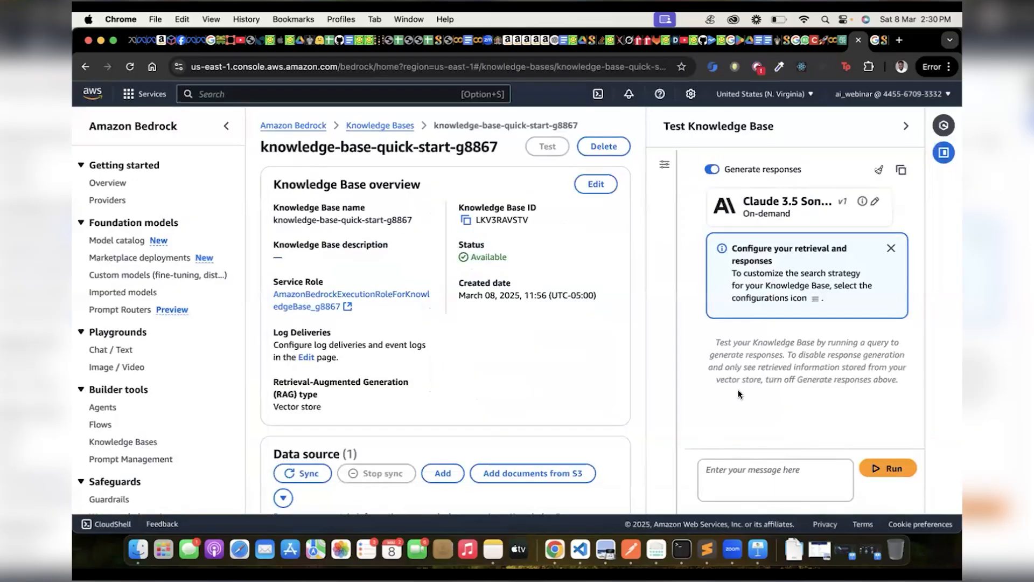
Ask the knowledge base "what courses are mandatory for computer science" and run the query.
{"action": "scroll", "coordinate": [737, 386], "scroll_direction": "up", "scroll_amount": 5}
{"action": "scroll", "coordinate": [738, 387], "scroll_direction": "down", "scroll_amount": 1}
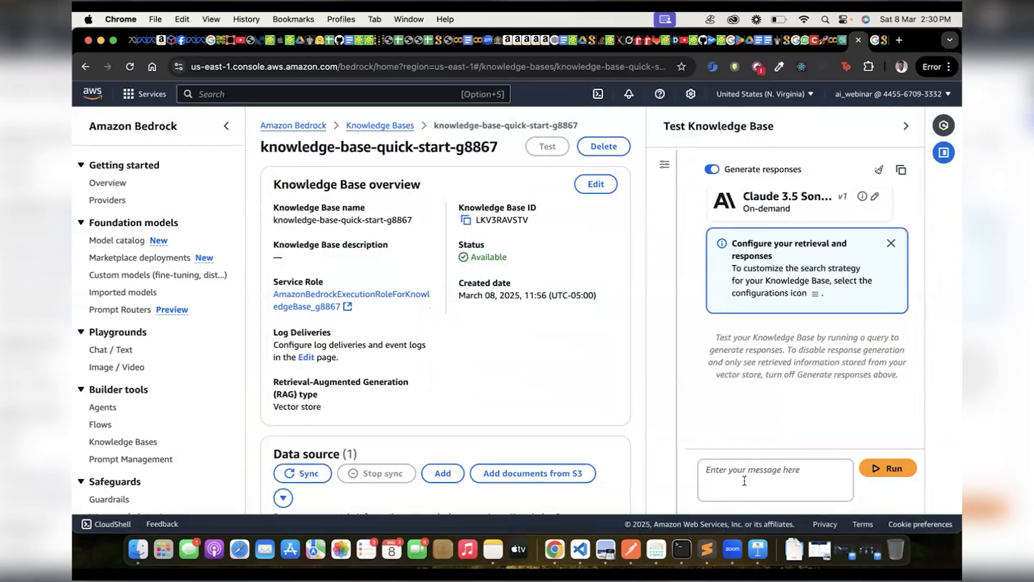
{"action": "type", "text": "what cour"}
{"action": "type", "text": "ses are "}
{"action": "type", "text": "mana"}
{"action": "type", "text": "datory"}
{"action": "type", "text": " for comput"}
{"action": "type", "text": "er science"}
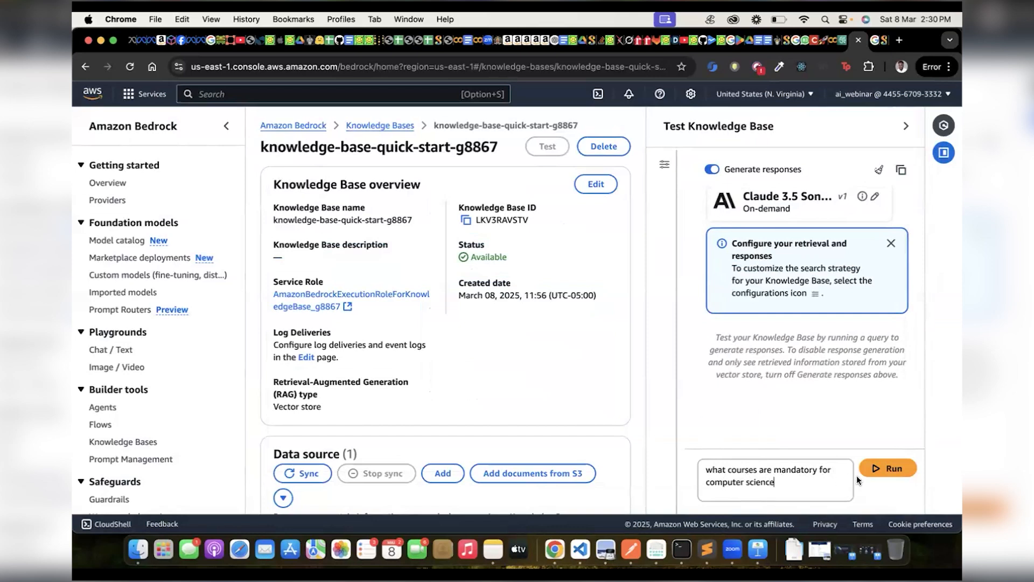
{"action": "left_click", "coordinate": [874, 471]}
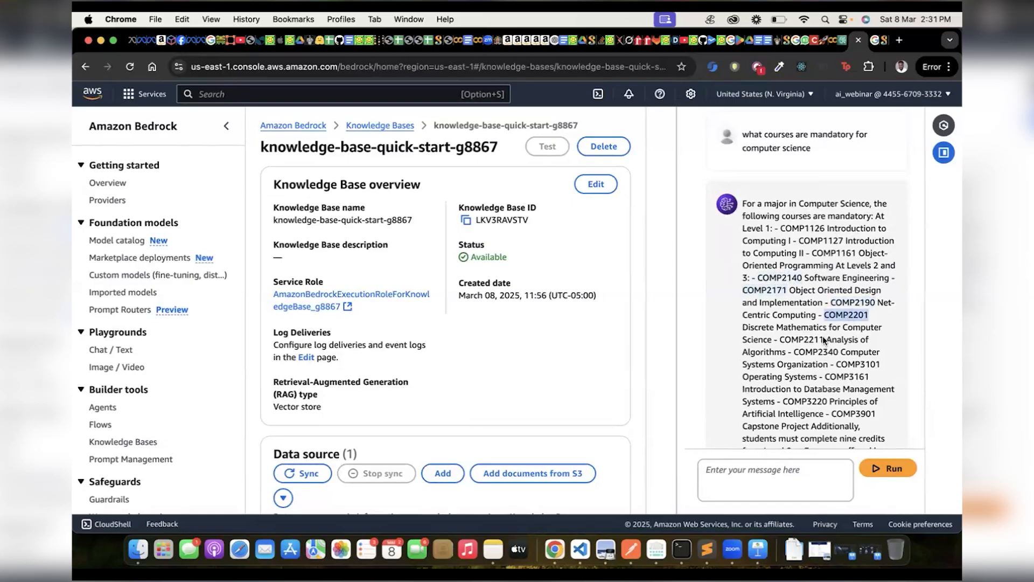
Read through the generated answer about mandatory computer science courses and highlight its full text.
{"action": "scroll", "coordinate": [823, 335], "scroll_direction": "down", "scroll_amount": 3}
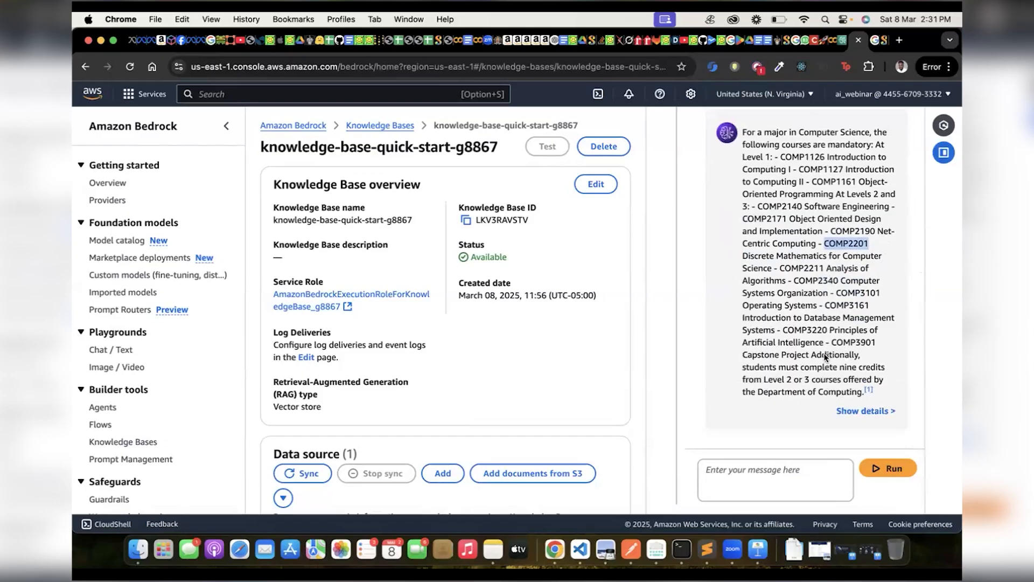
{"action": "left_click_drag", "start_coordinate": [844, 390], "coordinate": [705, 127]}
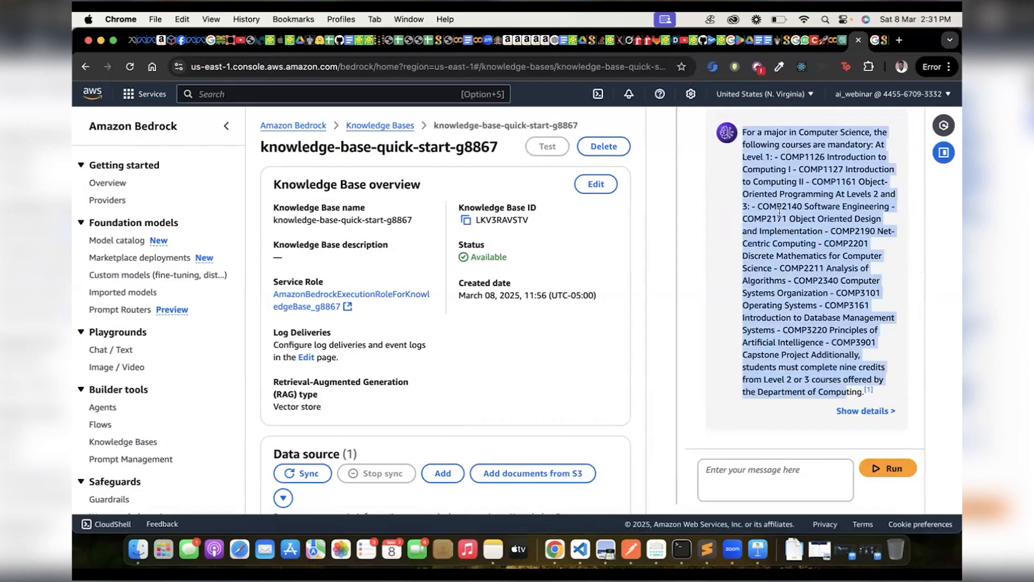
{"action": "scroll", "coordinate": [779, 213], "scroll_direction": "up", "scroll_amount": 5}
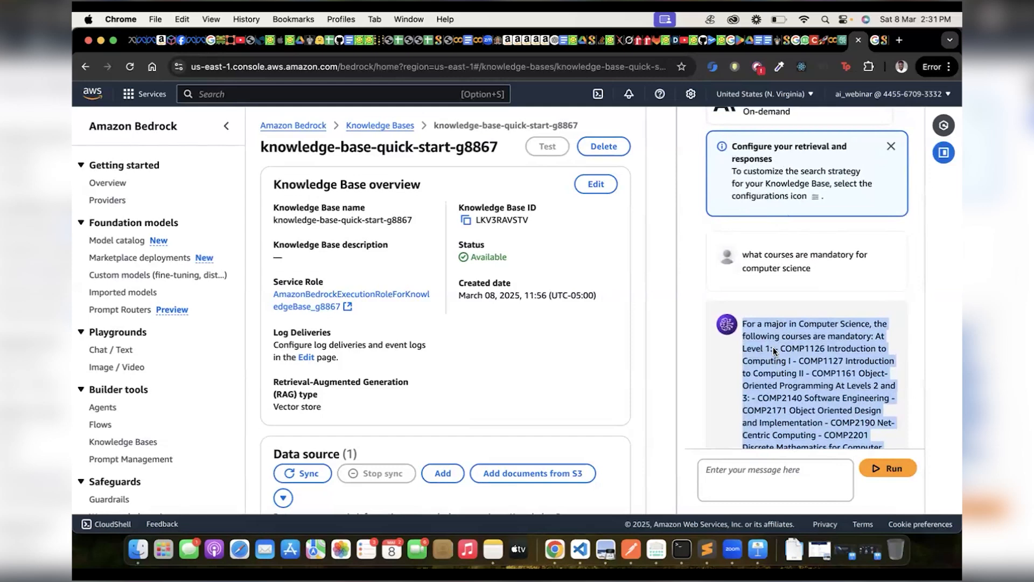
{"action": "scroll", "coordinate": [773, 350], "scroll_direction": "down", "scroll_amount": 1}
{"action": "scroll", "coordinate": [773, 347], "scroll_direction": "up", "scroll_amount": 3}
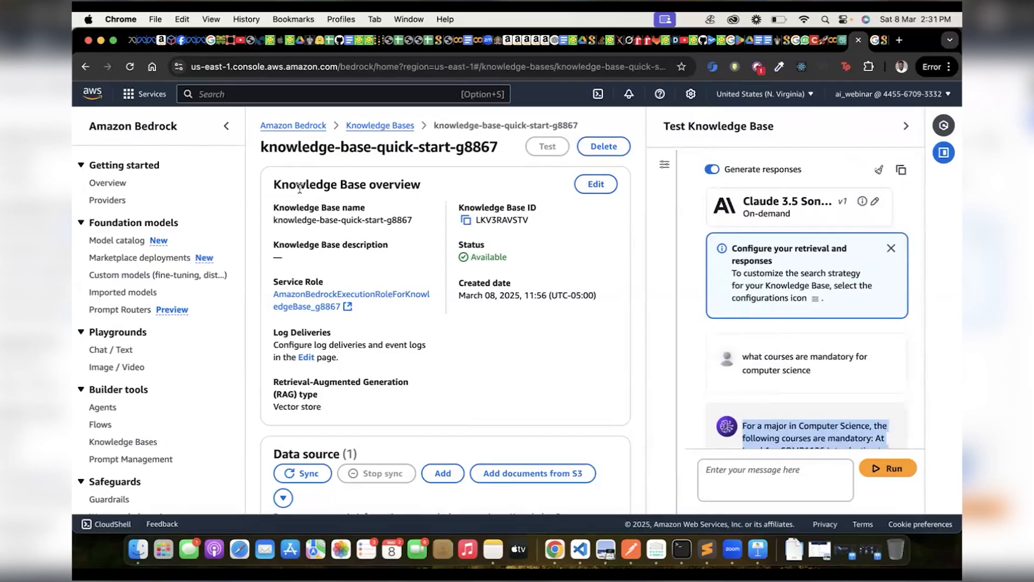
Point out the knowledge base's name and ID in its overview by highlighting them.
{"action": "left_click", "coordinate": [325, 95]}
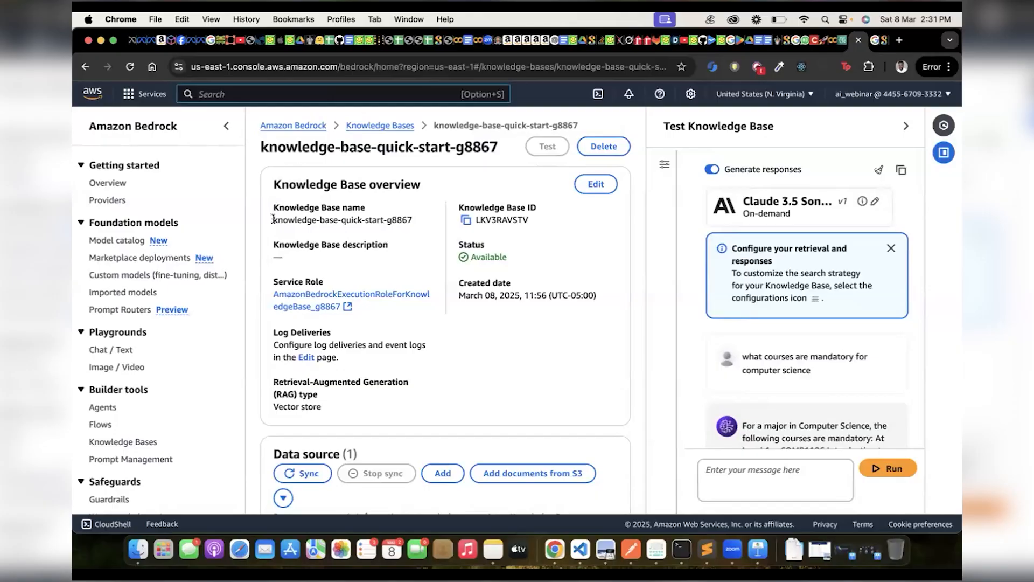
{"action": "left_click_drag", "start_coordinate": [273, 220], "coordinate": [405, 220]}
{"action": "double_click", "coordinate": [496, 220]}
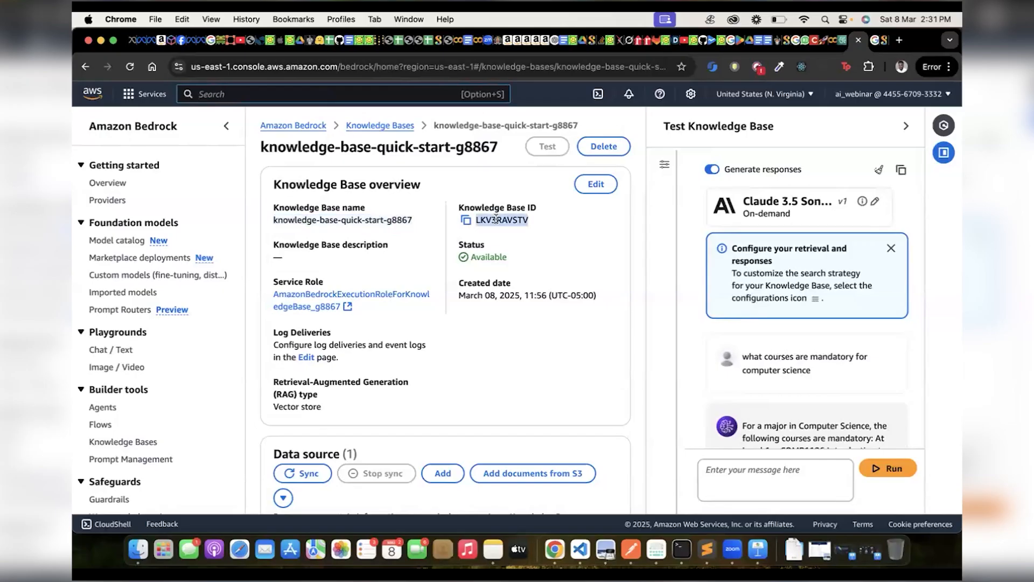
{"action": "double_click", "coordinate": [374, 219]}
{"action": "triple_click", "coordinate": [374, 216]}
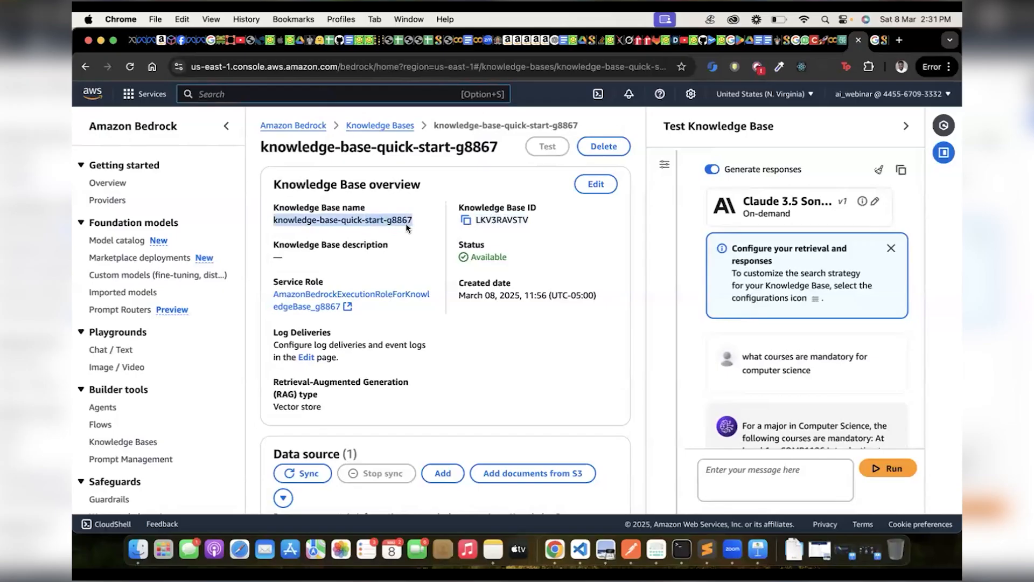
Highlight the knowledge base name once more in the overview, followed by the knowledge base ID.
{"action": "left_click", "coordinate": [396, 94]}
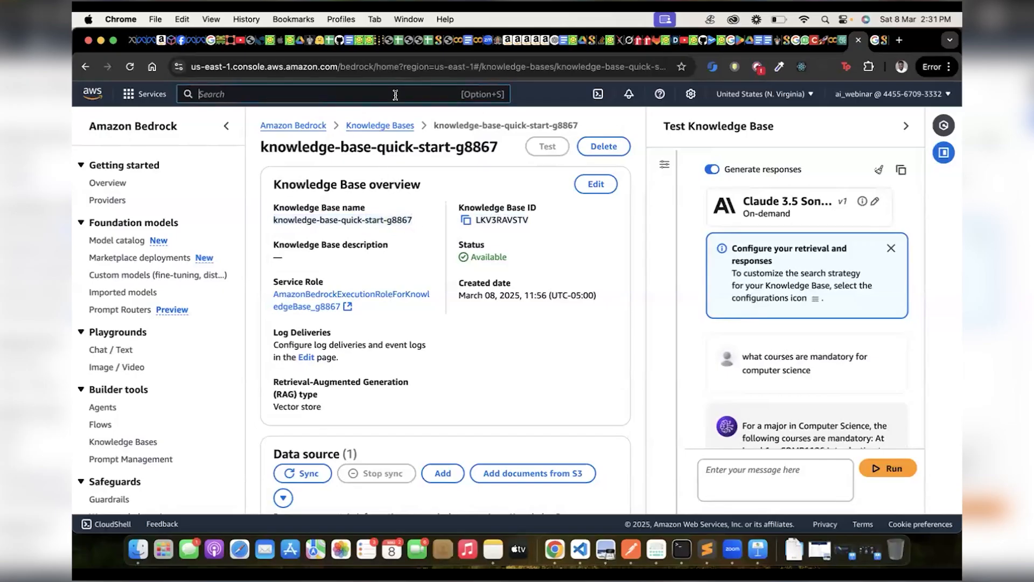
{"action": "triple_click", "coordinate": [358, 221]}
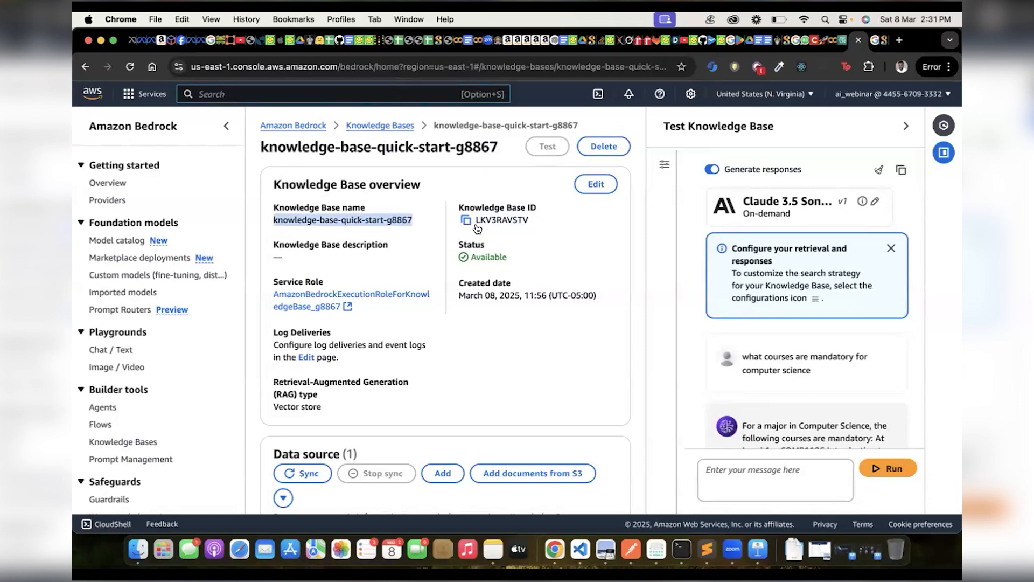
{"action": "double_click", "coordinate": [497, 219]}
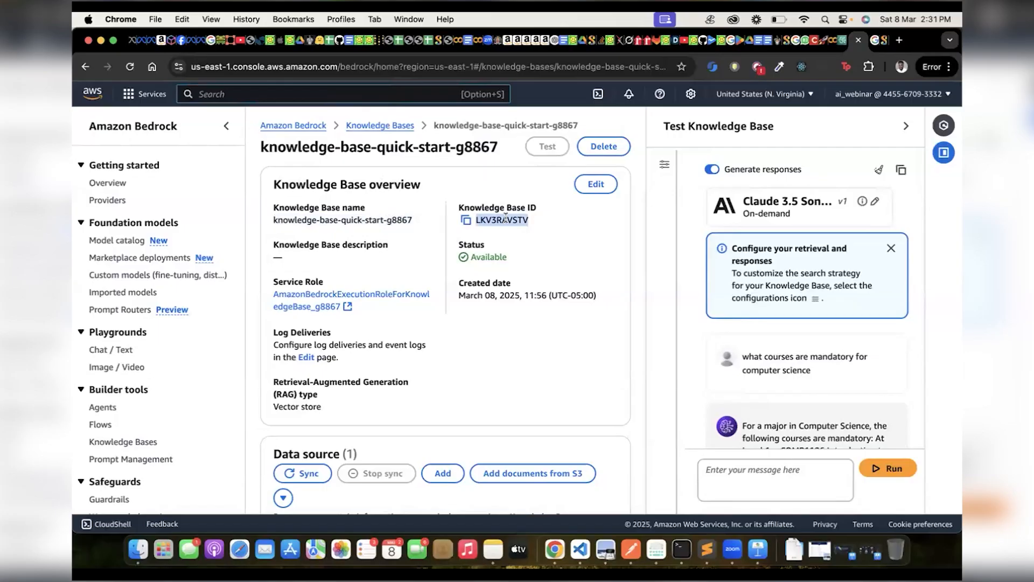
{"action": "key", "text": "XF86AudioRaiseVolume"}
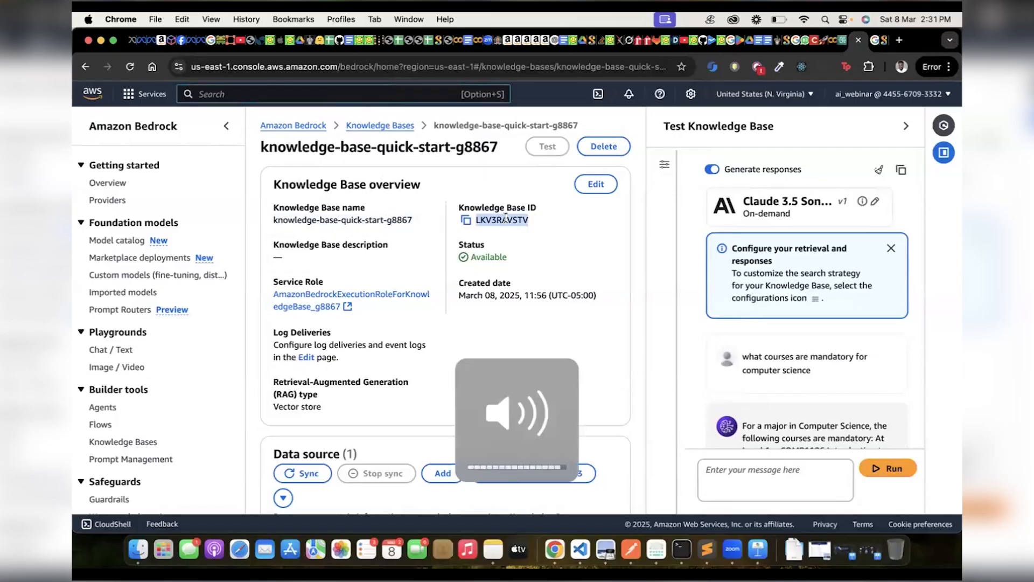
Find the IAM service by searching for "IAM" and open the ai_webinar user's details from its users list.
{"action": "left_click", "coordinate": [376, 98]}
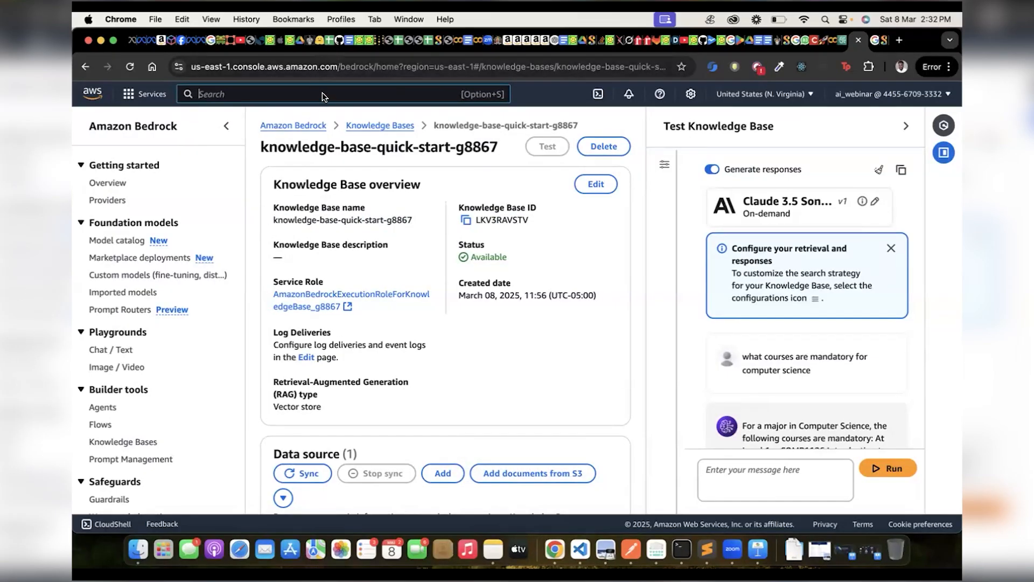
{"action": "type", "text": "IAM"}
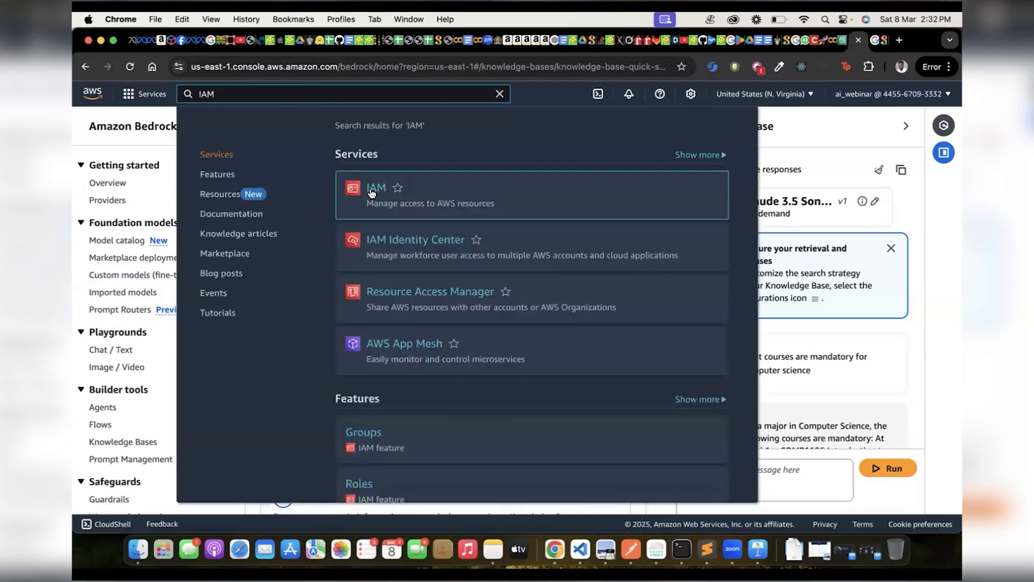
{"action": "left_click", "coordinate": [372, 188]}
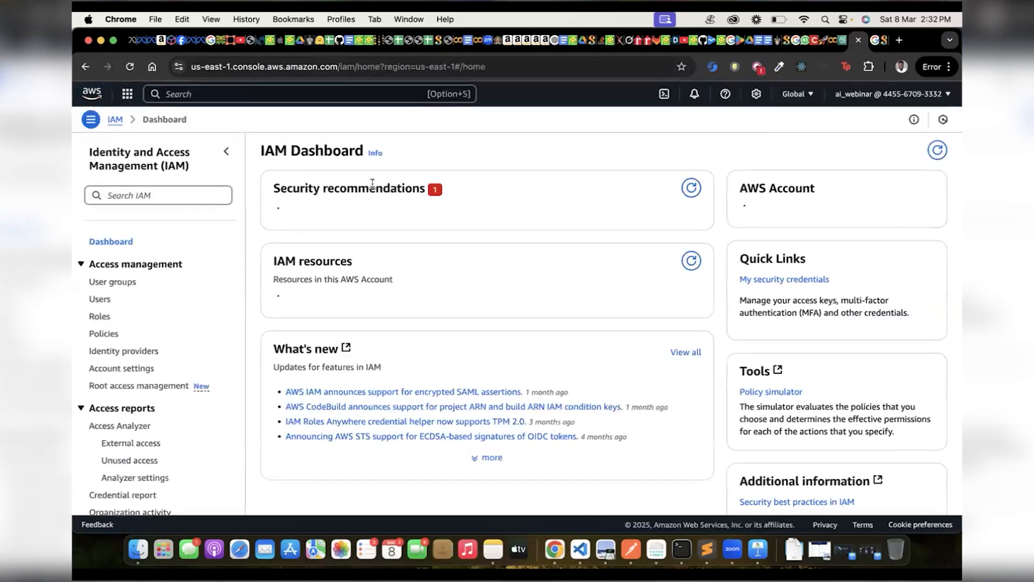
{"action": "scroll", "coordinate": [396, 304], "scroll_direction": "down", "scroll_amount": 2}
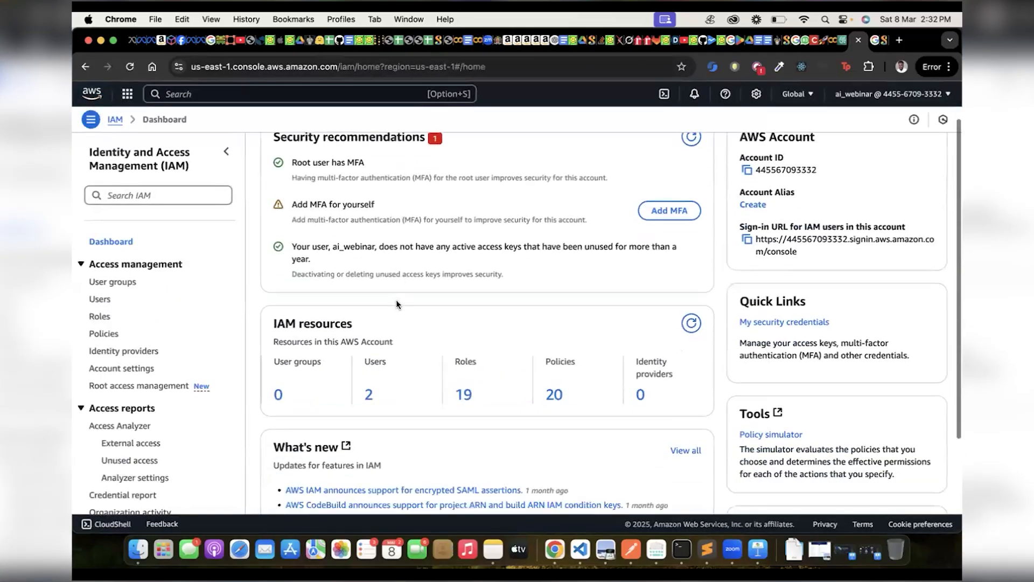
{"action": "scroll", "coordinate": [396, 304], "scroll_direction": "down", "scroll_amount": 2}
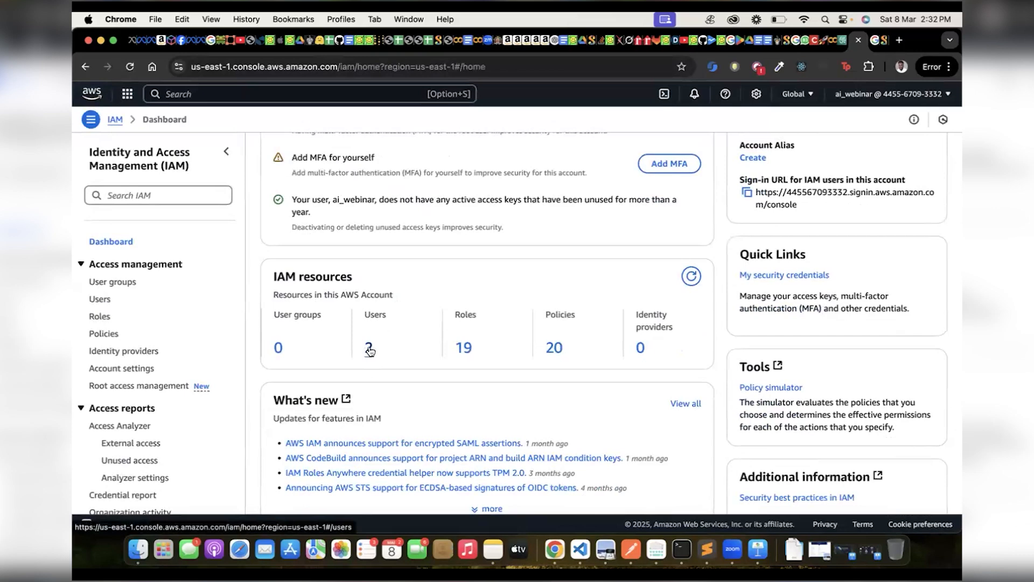
{"action": "left_click", "coordinate": [369, 349]}
{"action": "left_click", "coordinate": [321, 257]}
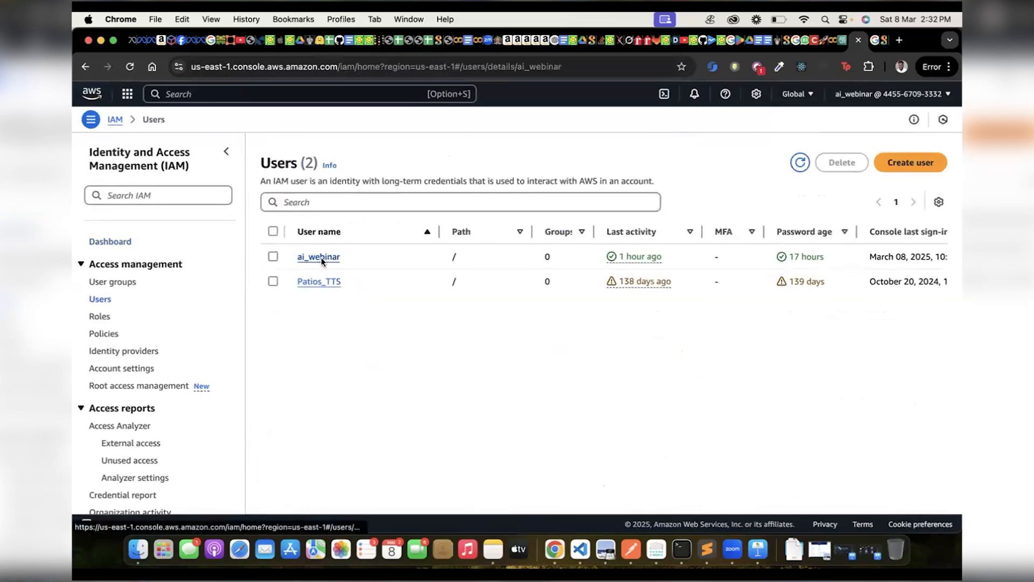